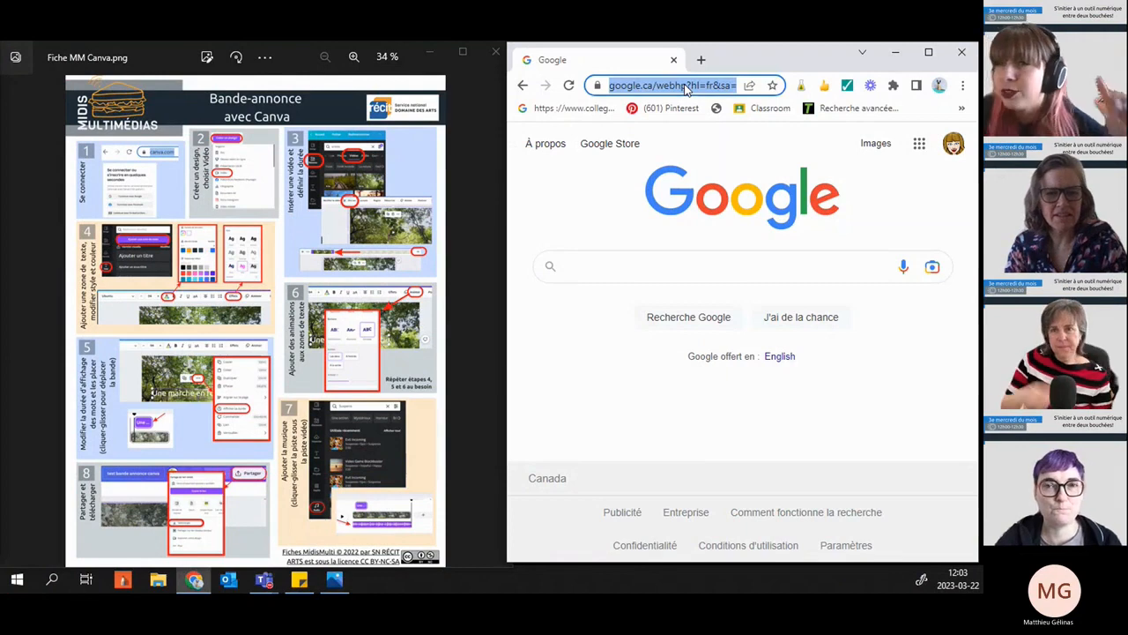
- Consult the sign-in instructions on the guide sheet and open canva.com in the browser
left_click(353, 58)
scroll(108, 154, "up", 2)
scroll(108, 154, "up", 4)
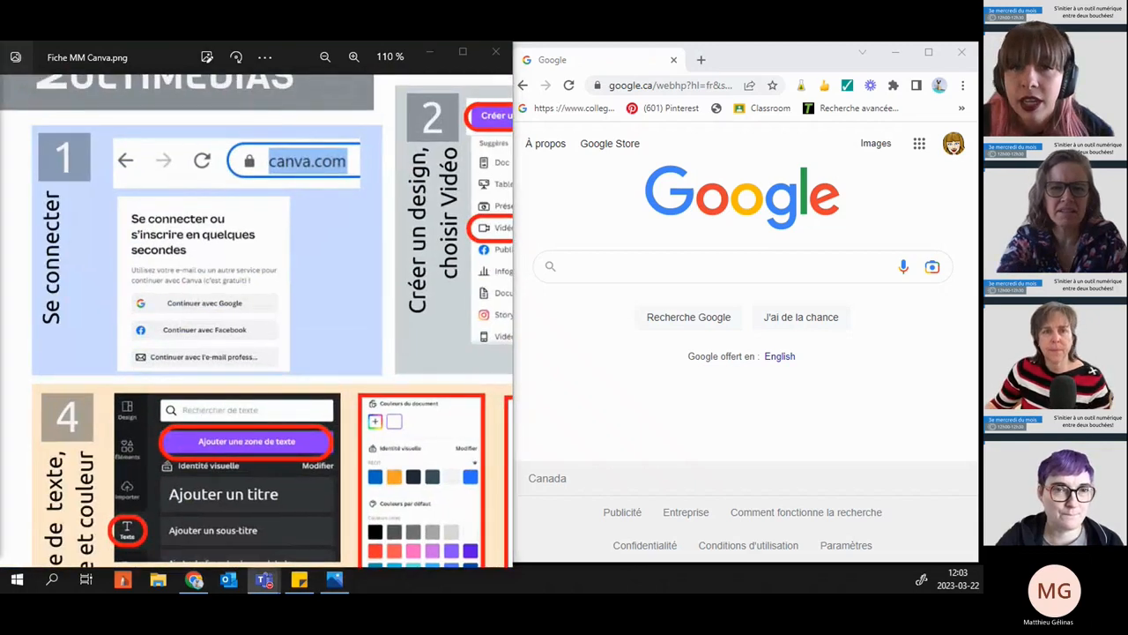
left_click_drag(203, 194, 203, 311)
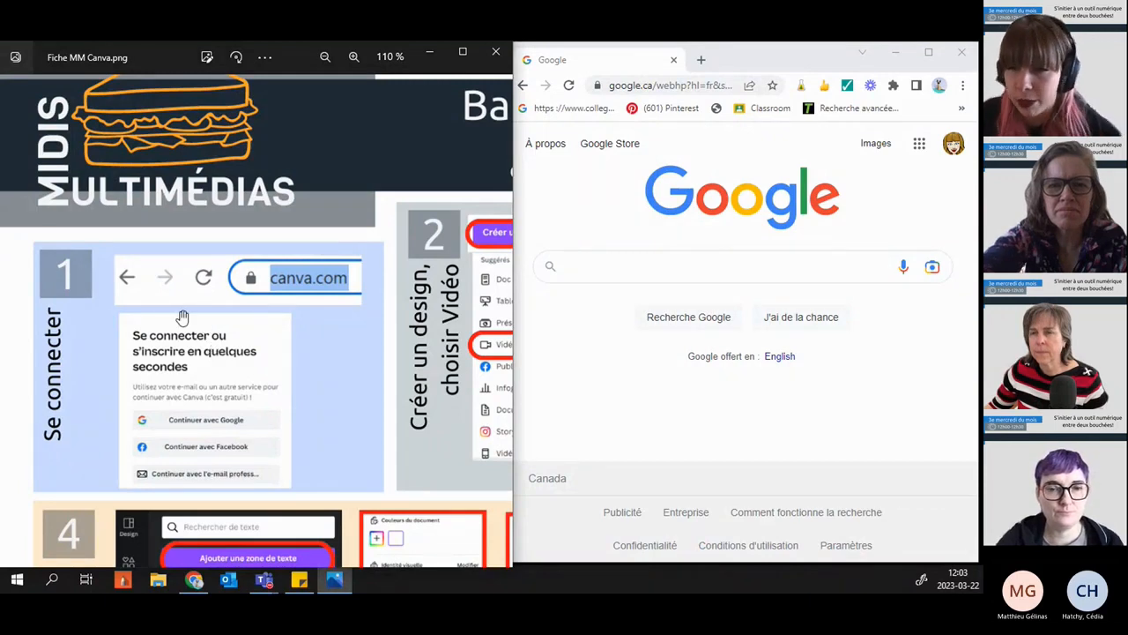
left_click_drag(236, 326, 204, 268)
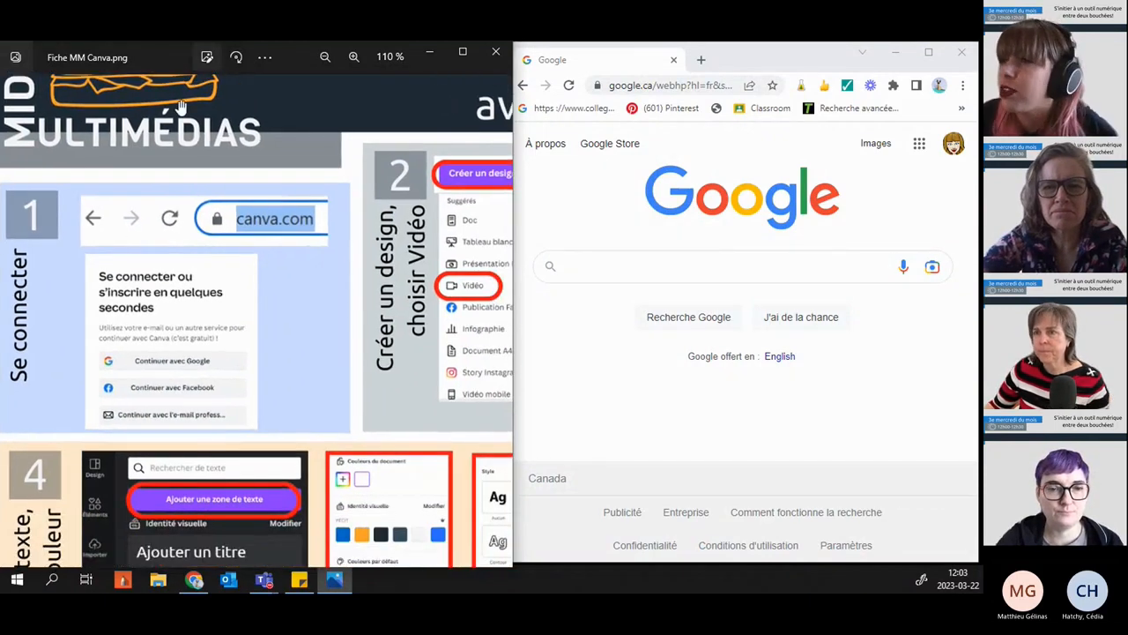
left_click(708, 86)
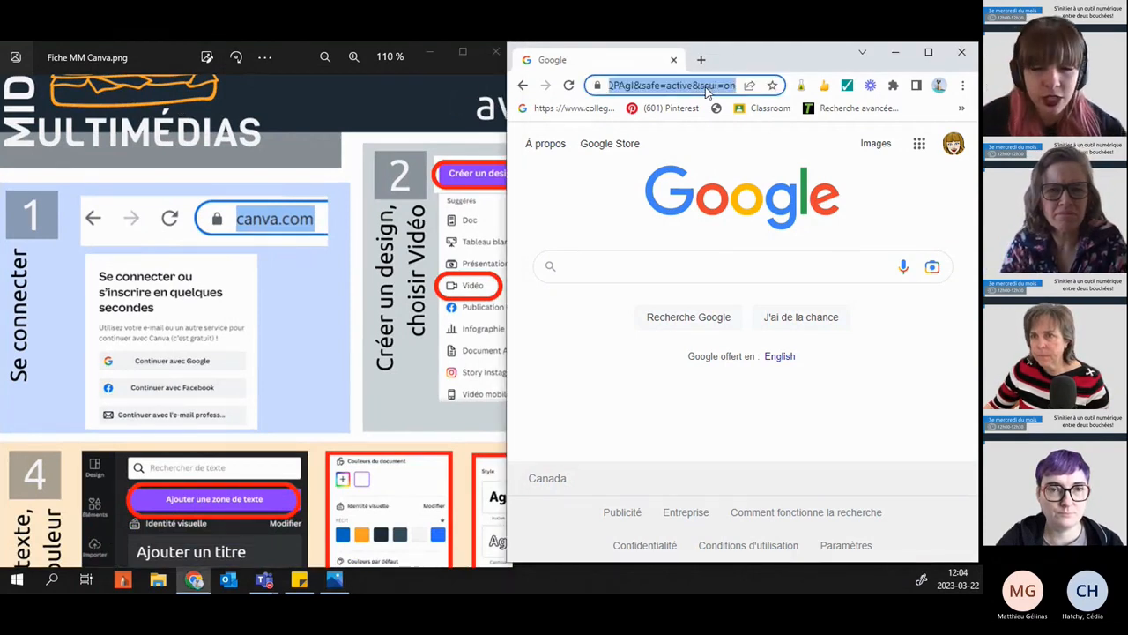
type("can")
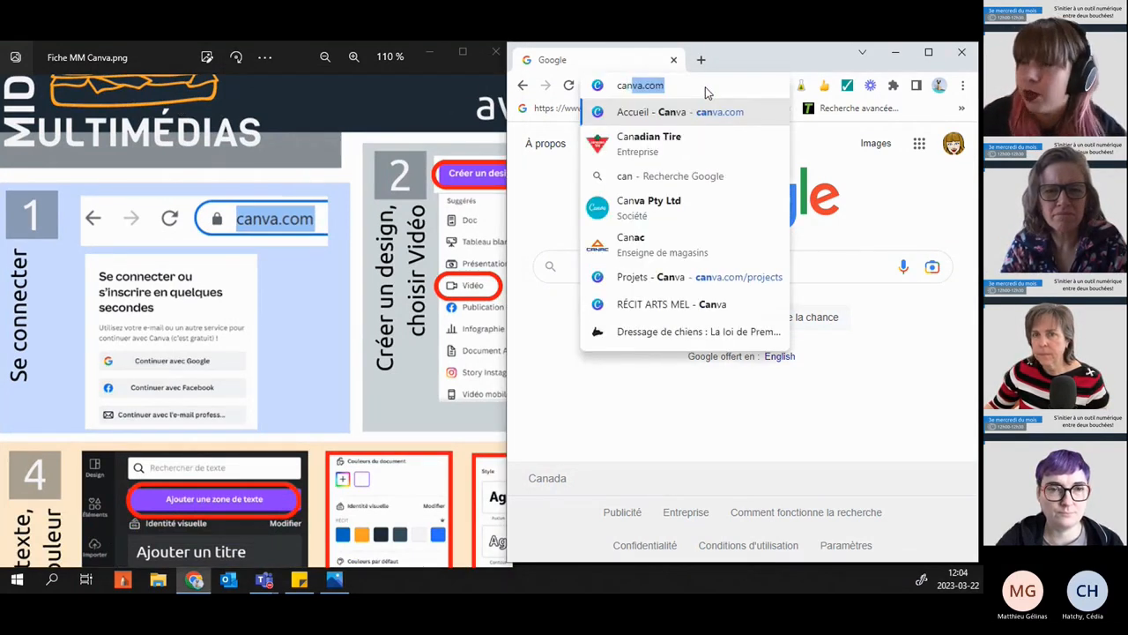
type("va.com")
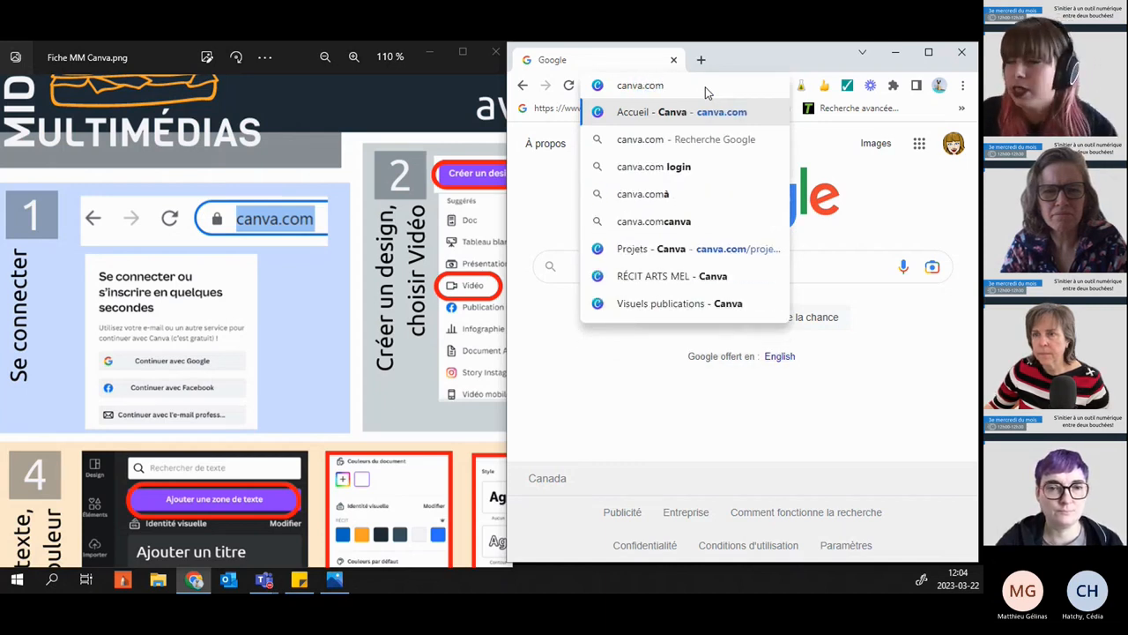
key("Return")
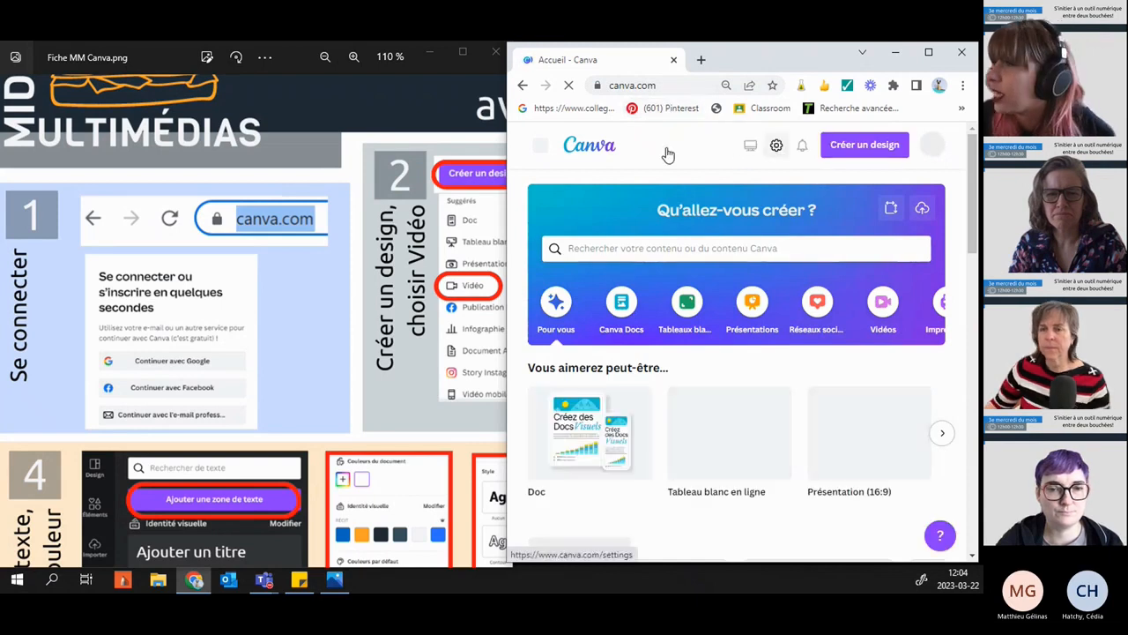
- Sign out of the Canva account and sign back in with the suggested Google account
left_click(930, 150)
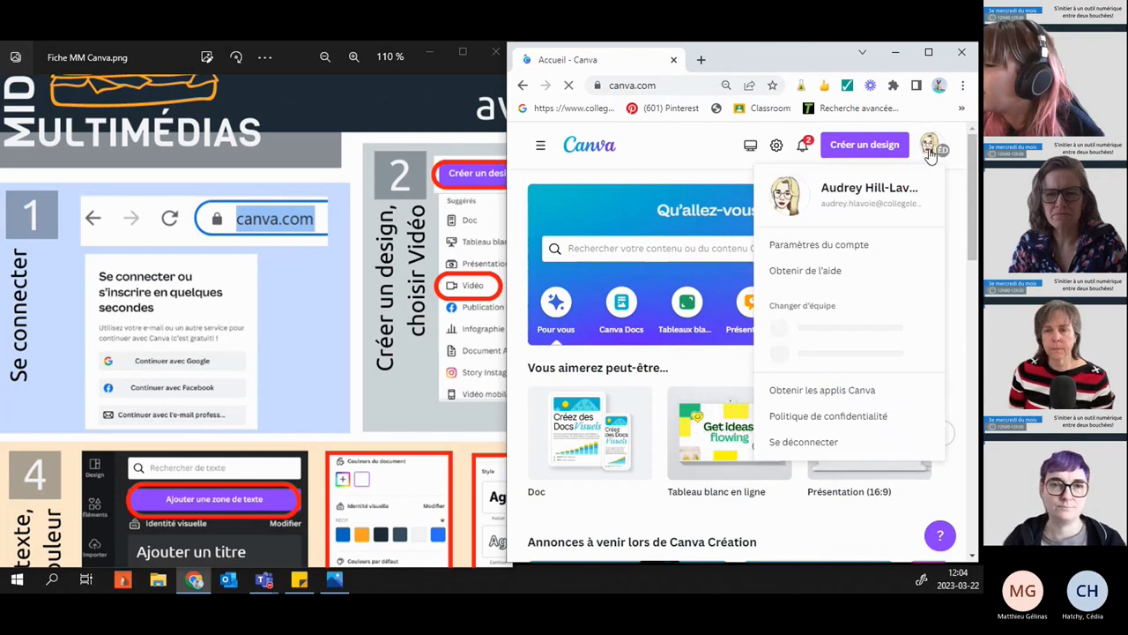
left_click(831, 459)
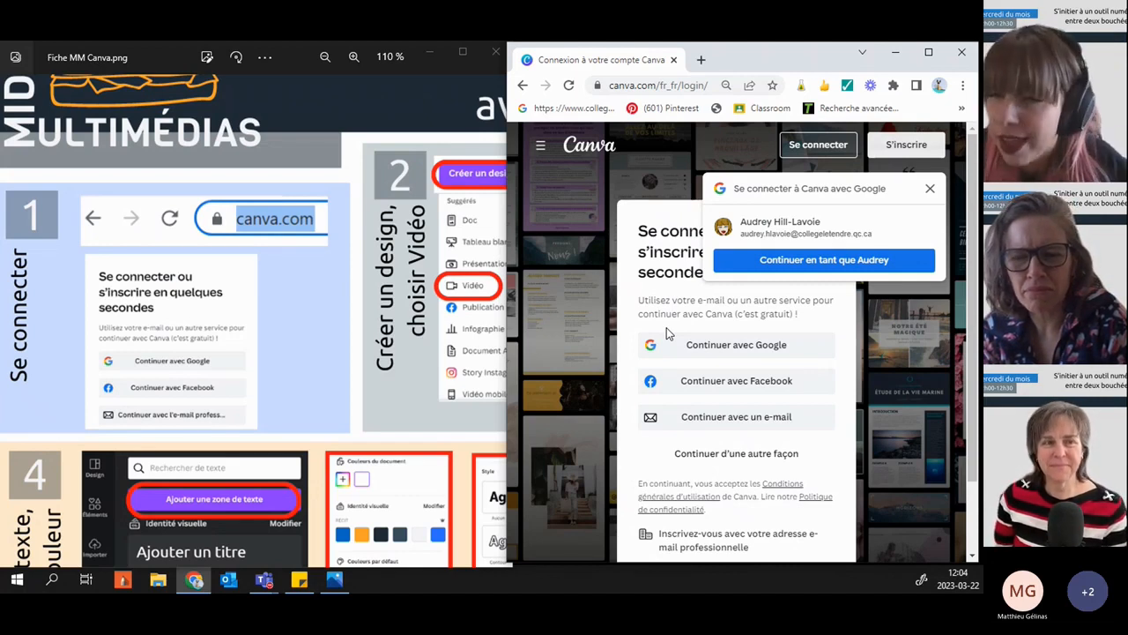
left_click(810, 260)
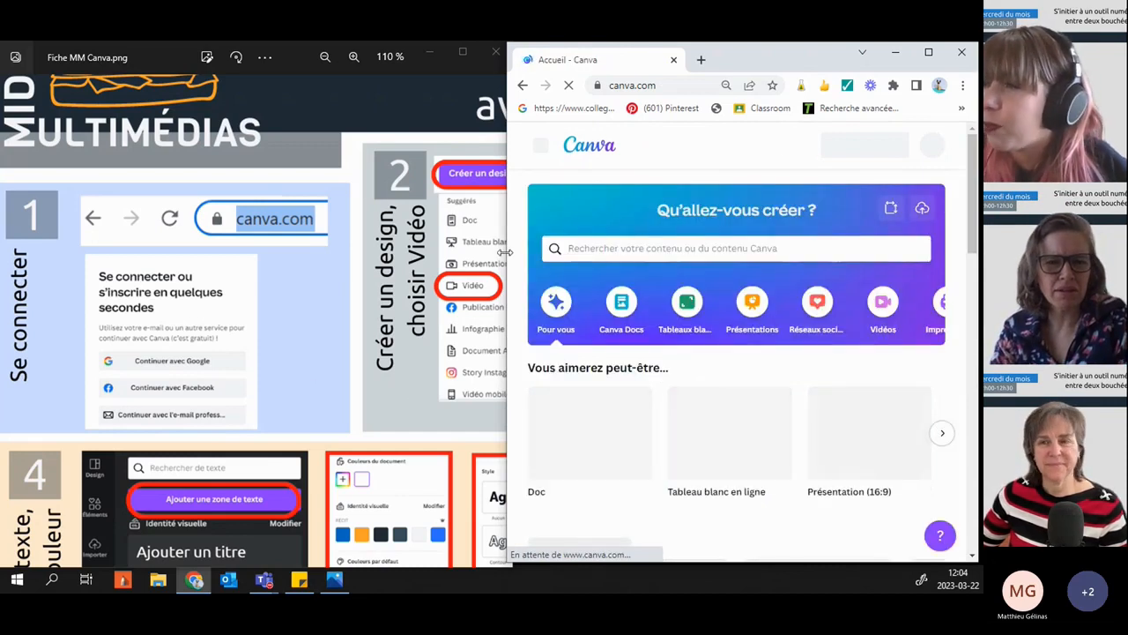
- Create a blank Vidéo design of 1920 × 1080 px and collapse the templates list to free the canvas
left_click_drag(428, 255, 224, 265)
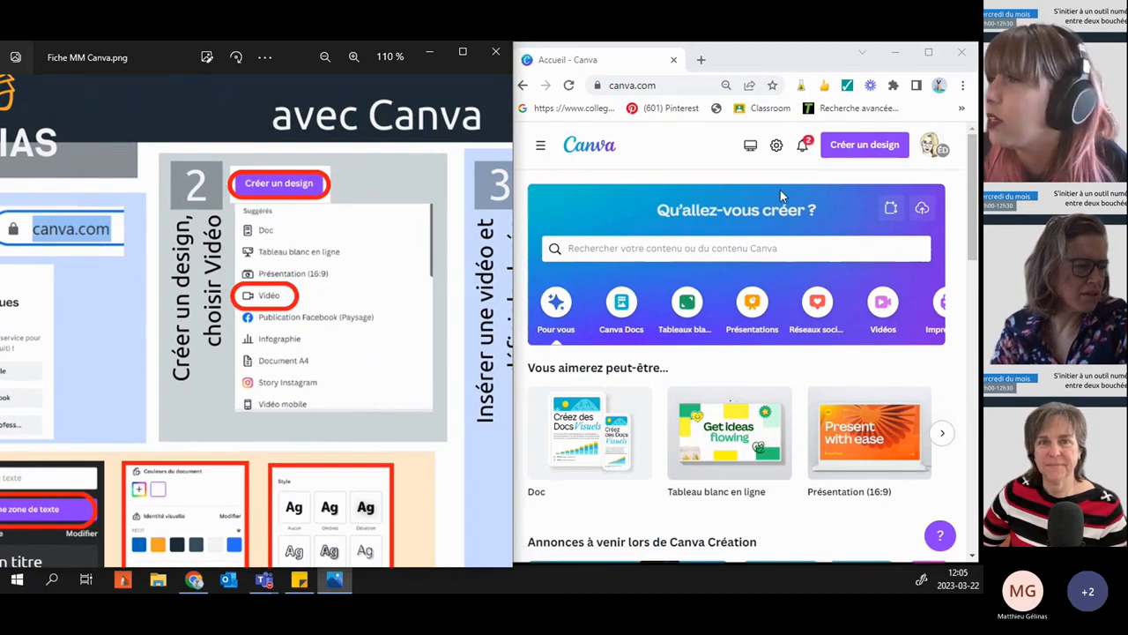
left_click(875, 150)
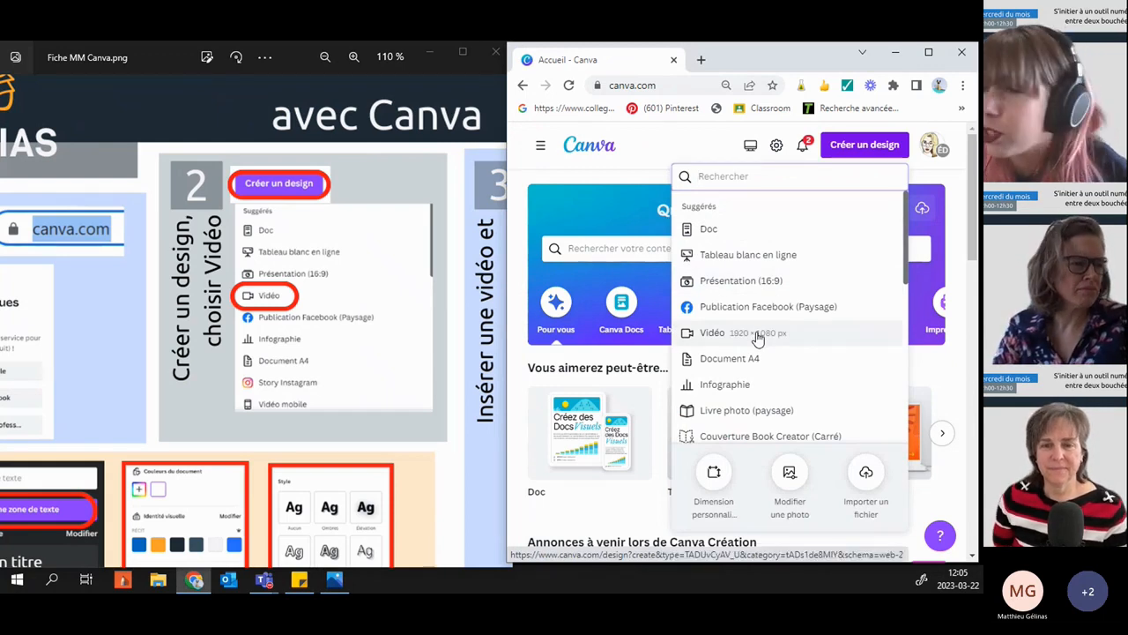
left_click(757, 335)
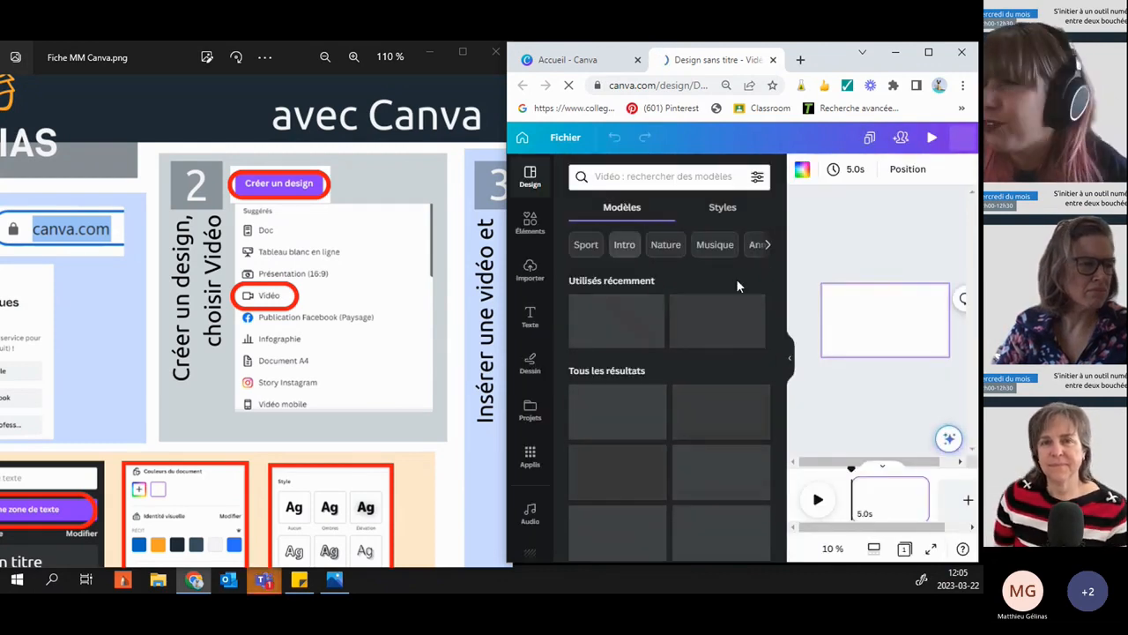
left_click(789, 357)
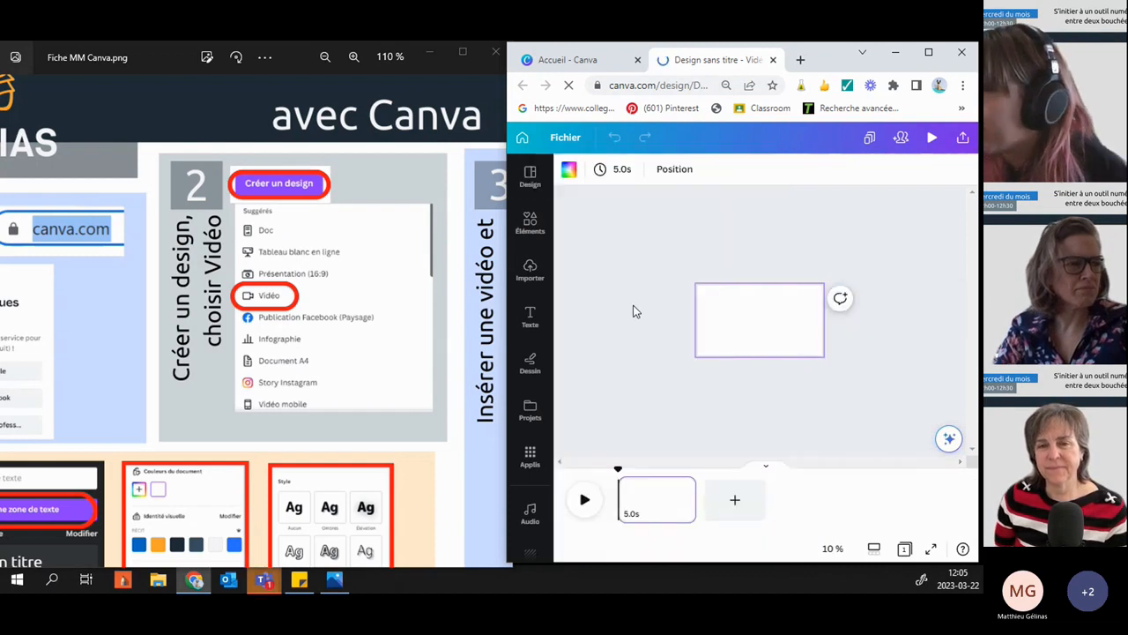
- Search the design elements for "spectacle" and restrict the results to videos
left_click(248, 432)
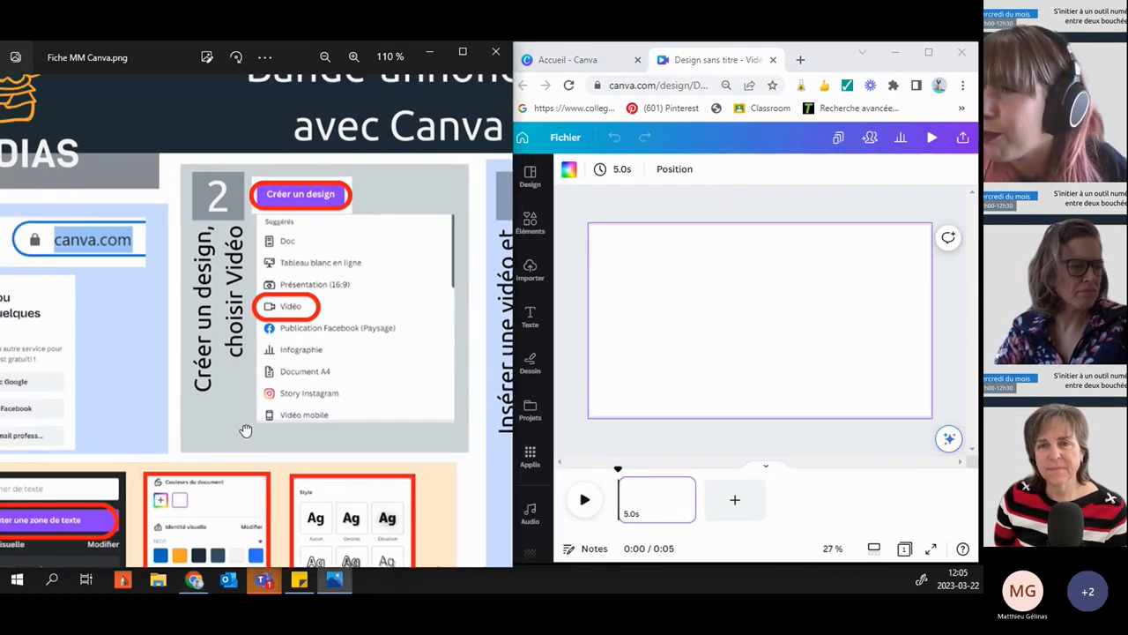
left_click_drag(352, 406, 220, 390)
left_click_drag(300, 372, 124, 375)
left_click_drag(361, 330, 177, 334)
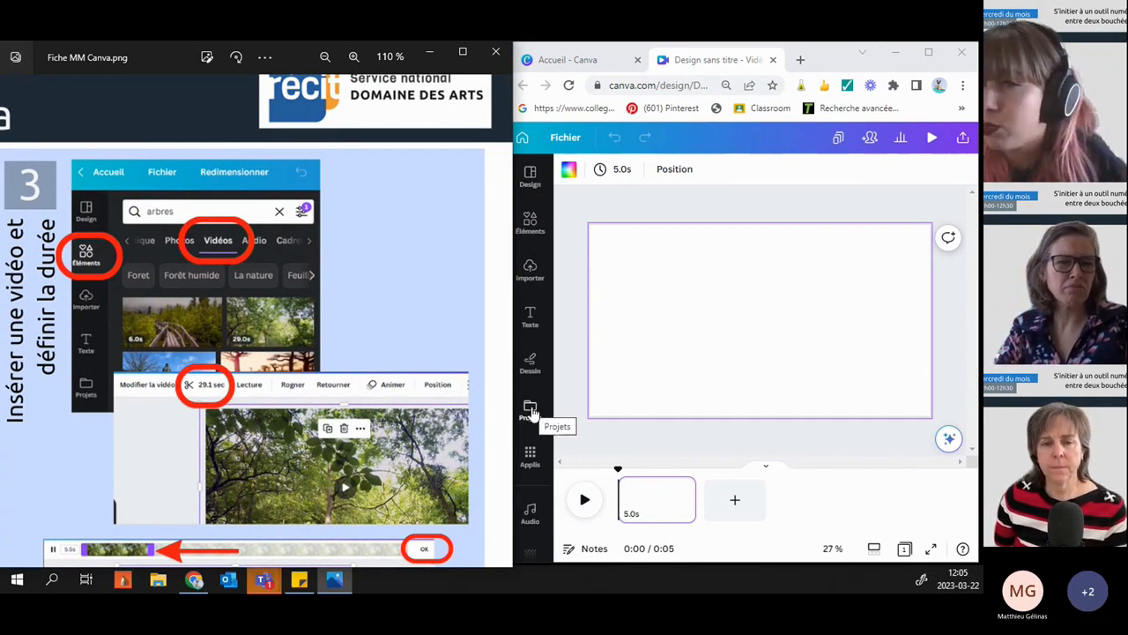
left_click(530, 225)
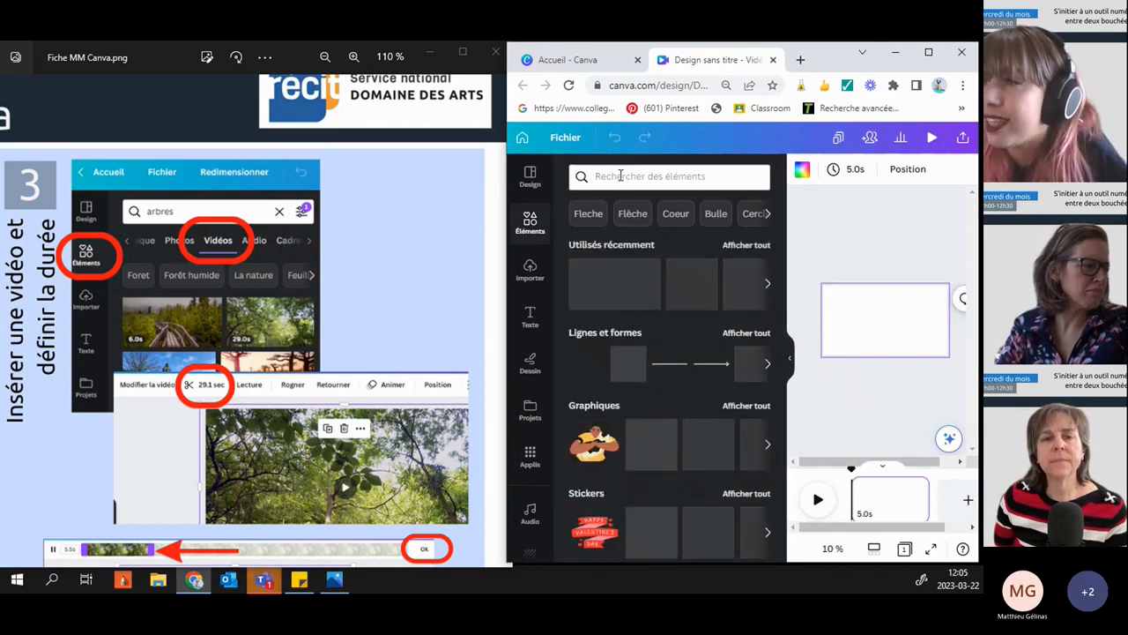
left_click(620, 176)
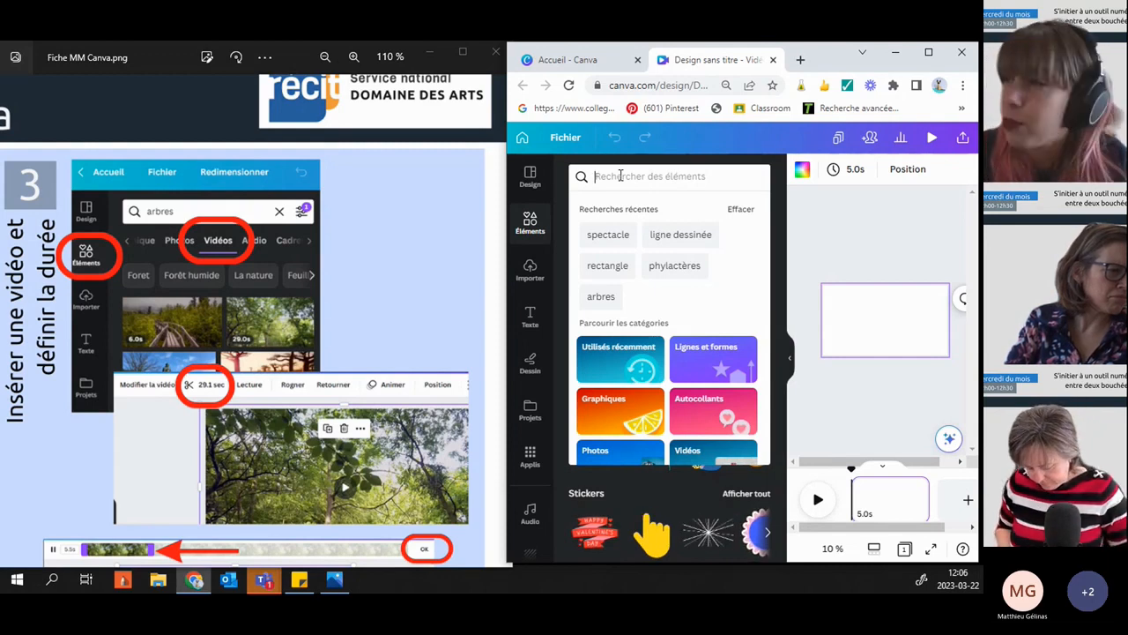
left_click(621, 176)
type("spectacle")
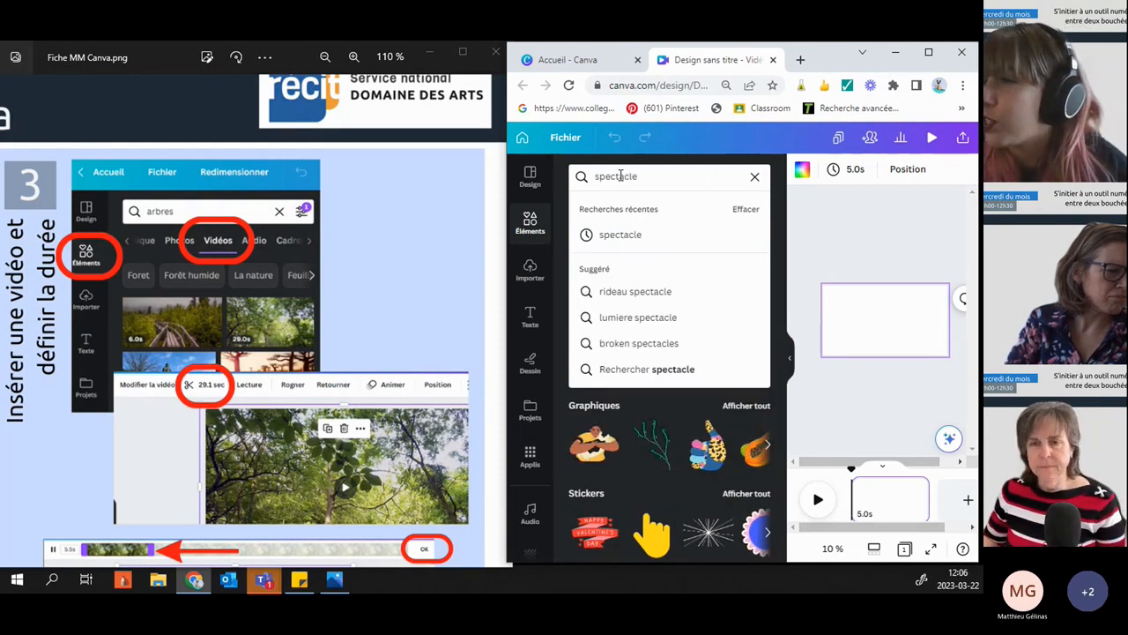
left_click(601, 234)
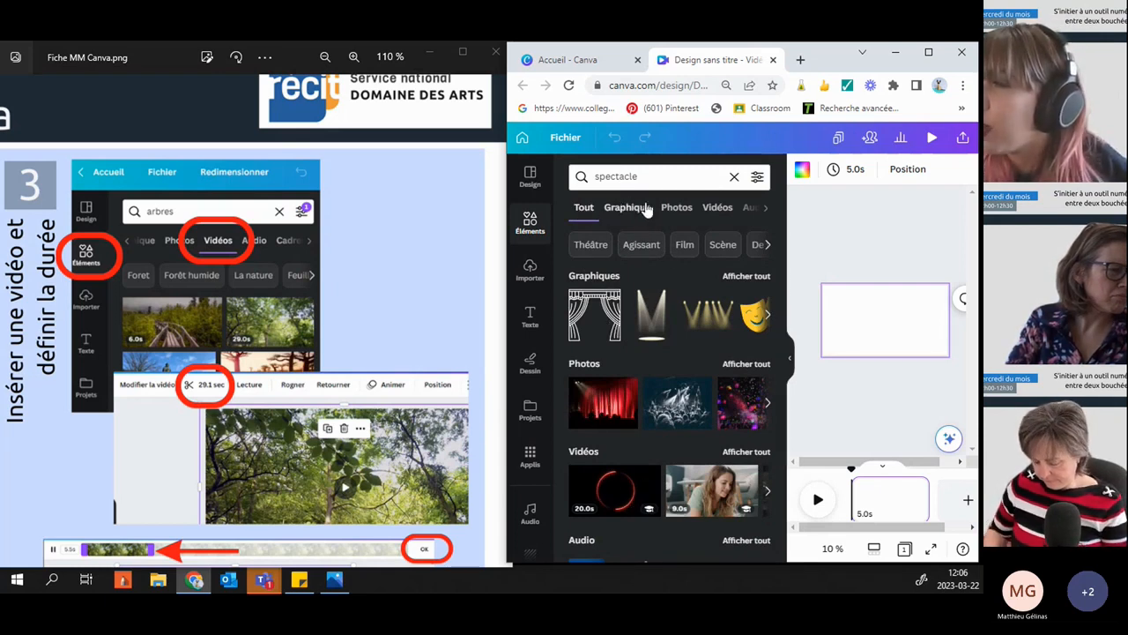
left_click(717, 208)
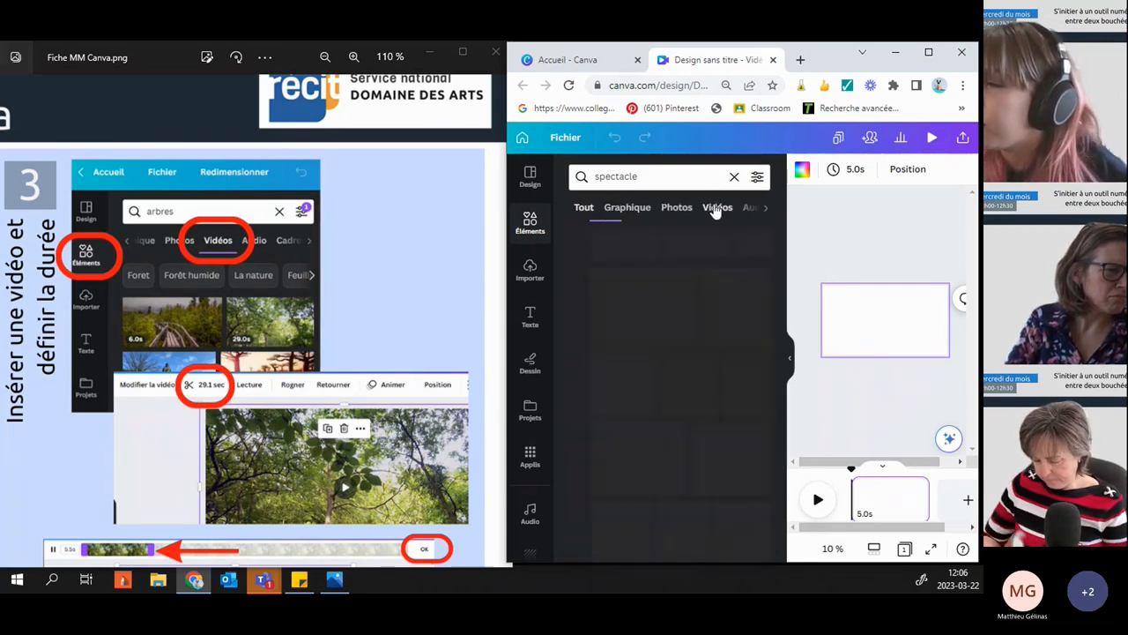
- Insert the dark 29-second vintage car video from the results into the page and collapse the results list
scroll(666, 352, "down", 3)
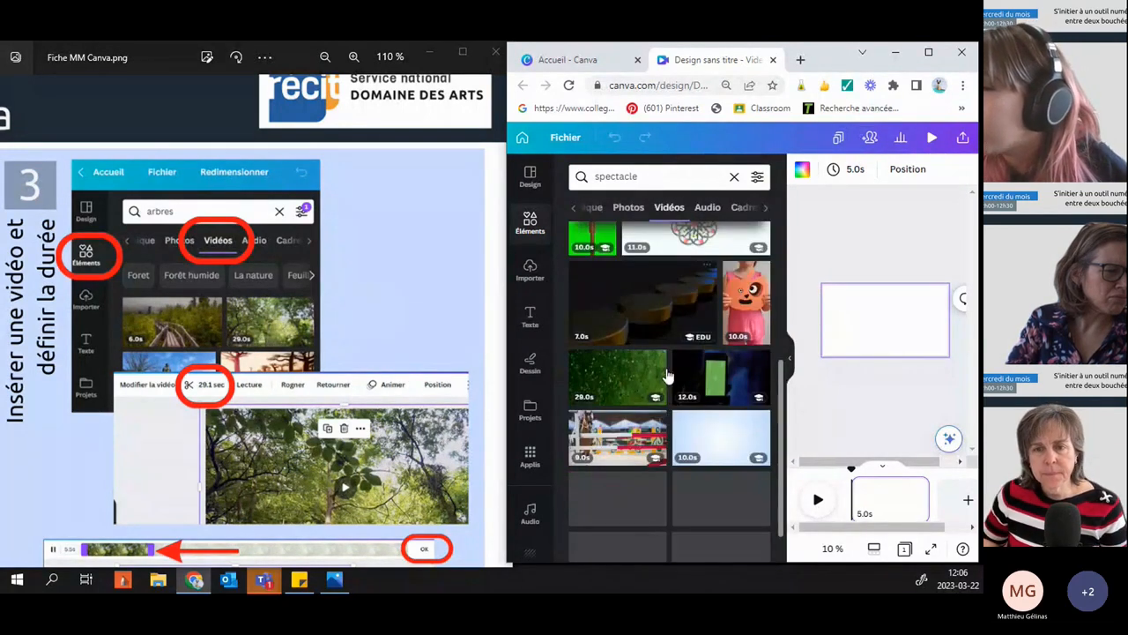
scroll(643, 370, "up", 3)
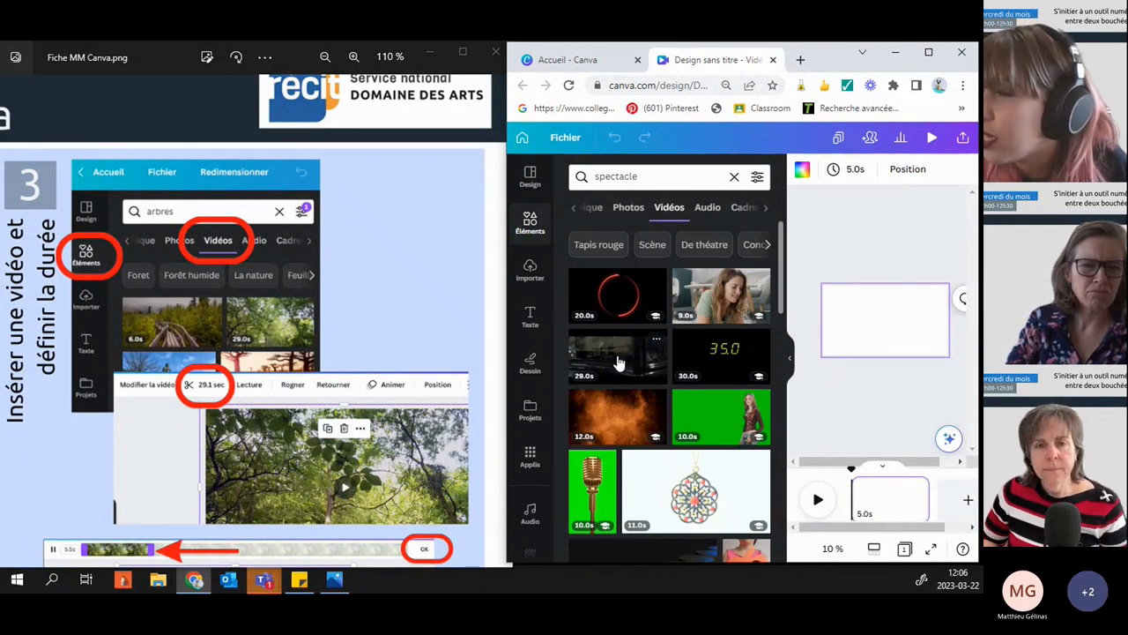
left_click(620, 363)
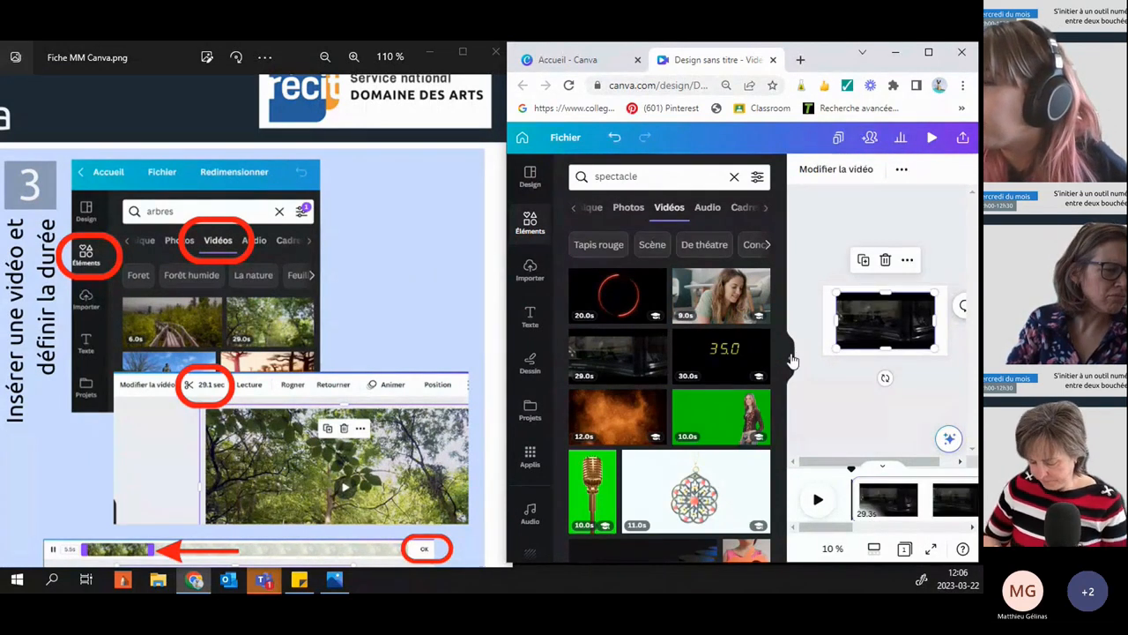
left_click(791, 359)
mouse_move(707, 309)
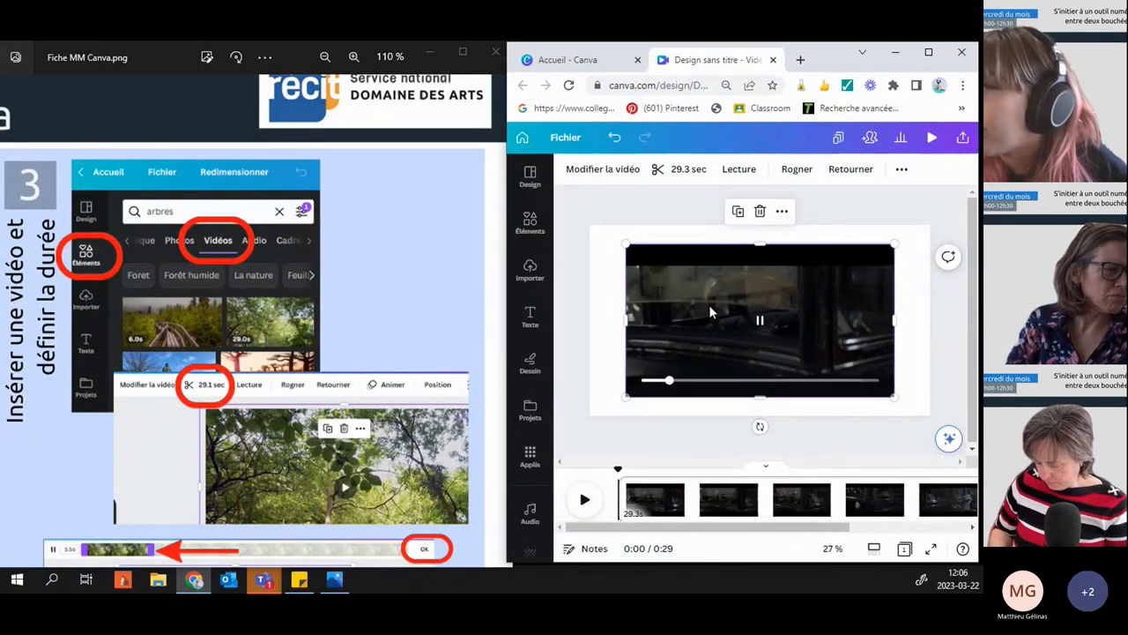
- Align the car video with the page and enlarge it from opposite corners so it fills the whole page
mouse_move(701, 296)
left_mouse_down()
mouse_move(686, 303)
mouse_move(711, 302)
left_mouse_up()
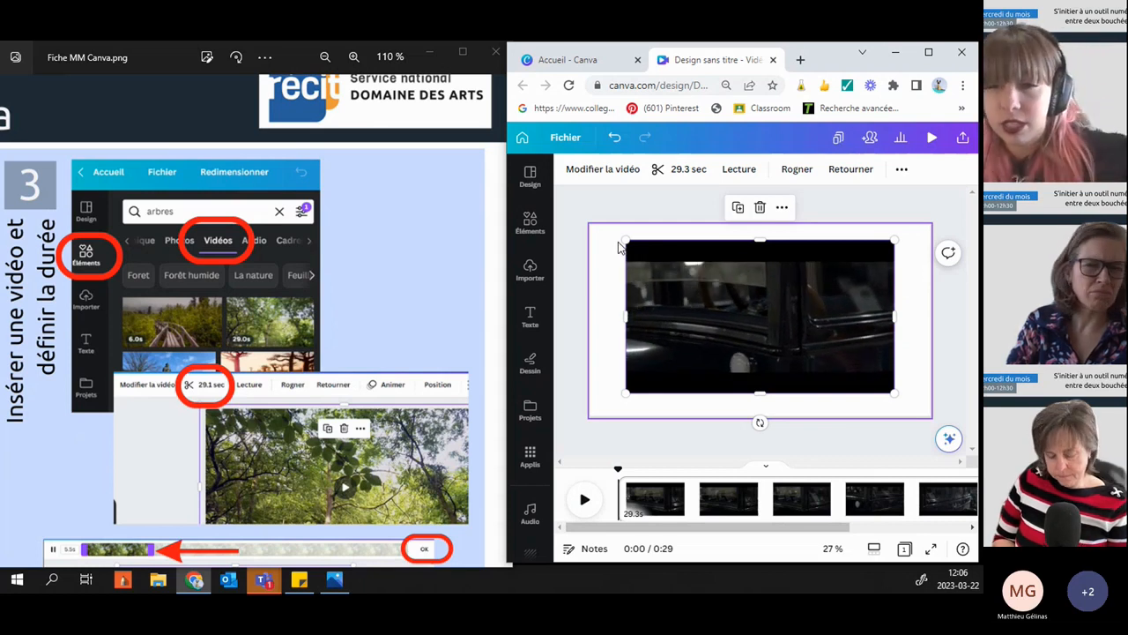
left_click_drag(622, 238, 589, 225)
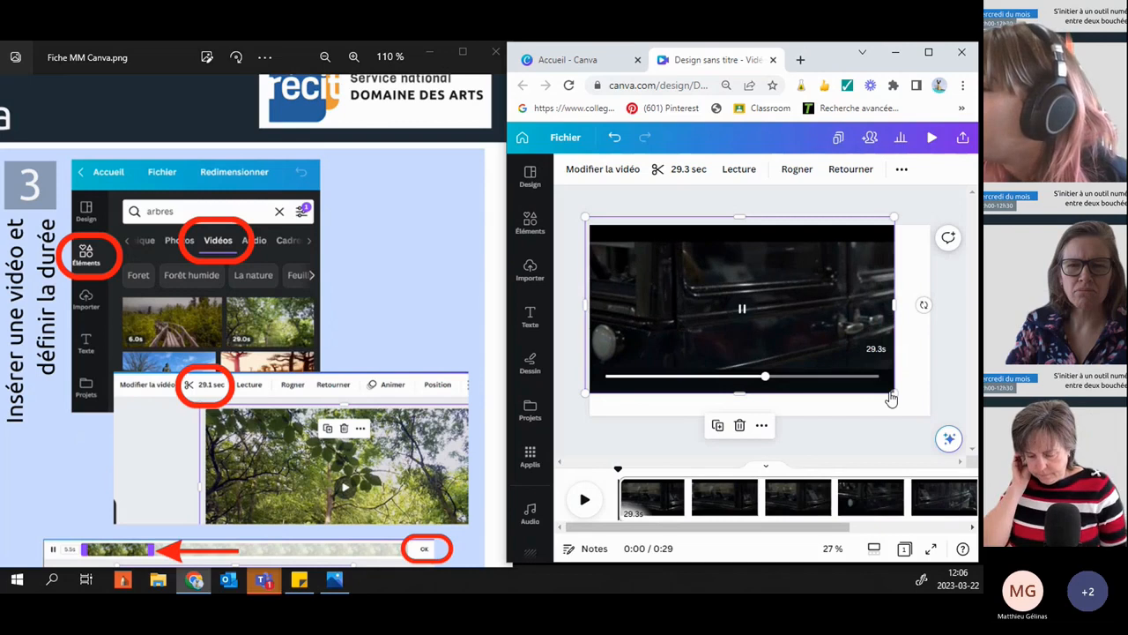
left_click_drag(894, 396, 931, 416)
left_click(733, 199)
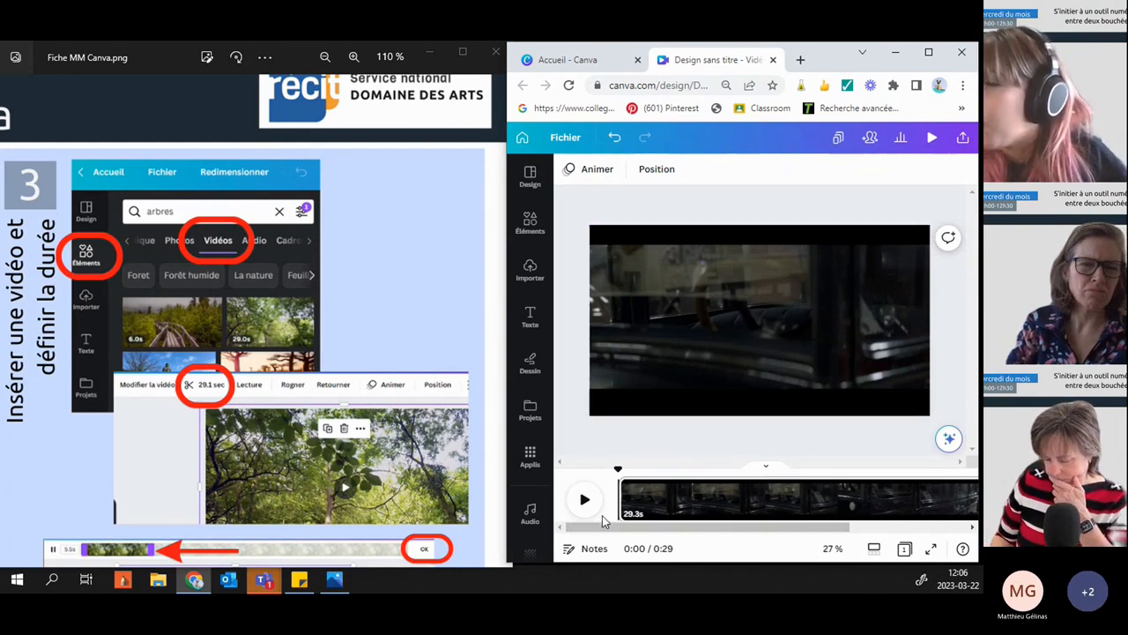
- Trim the car video to its first 7.1 seconds, following section 3 of the guide sheet, and apply the cut
left_click_drag(589, 529, 593, 531)
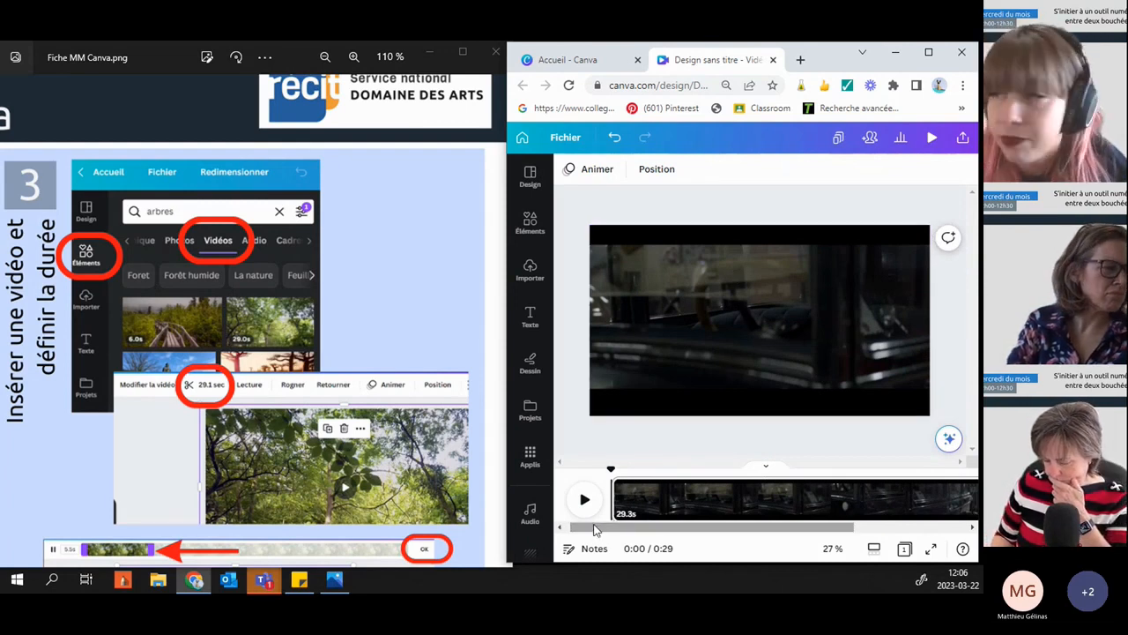
left_click(718, 382)
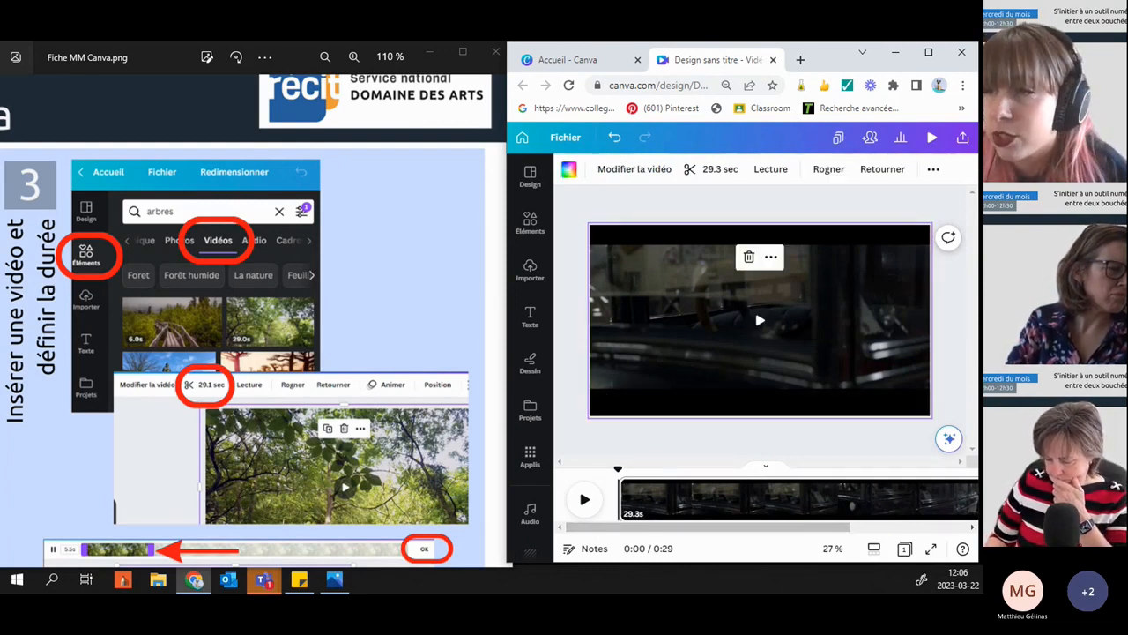
left_click_drag(168, 315, 476, 296)
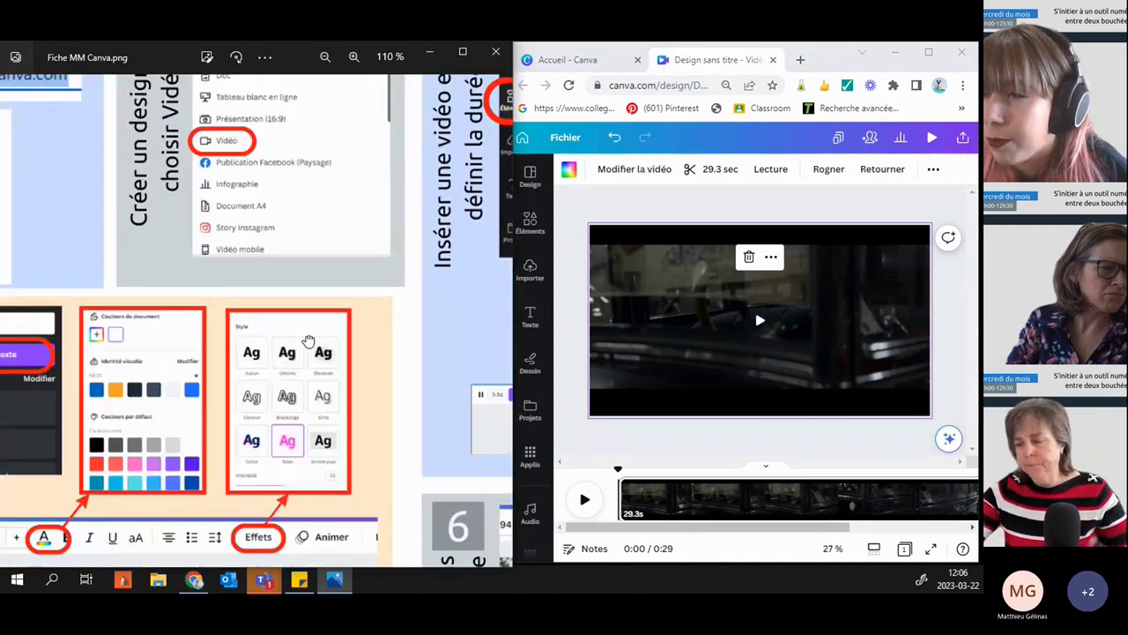
left_click_drag(310, 340, 372, 236)
left_click_drag(196, 346, 407, 451)
left_click_drag(441, 361, 44, 436)
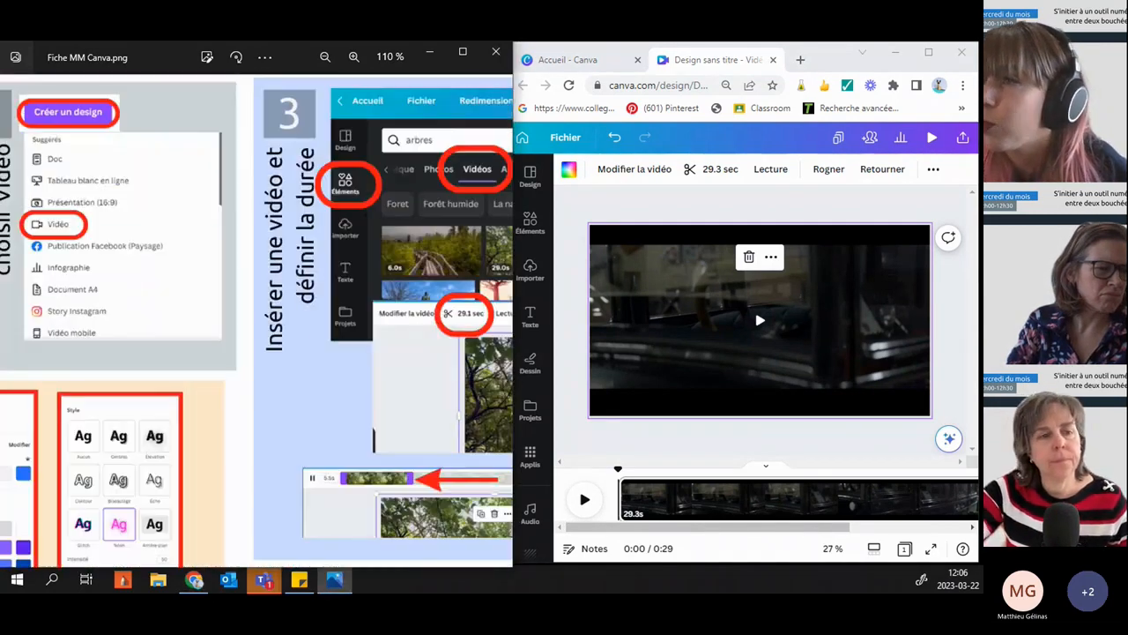
left_click_drag(447, 247, 200, 147)
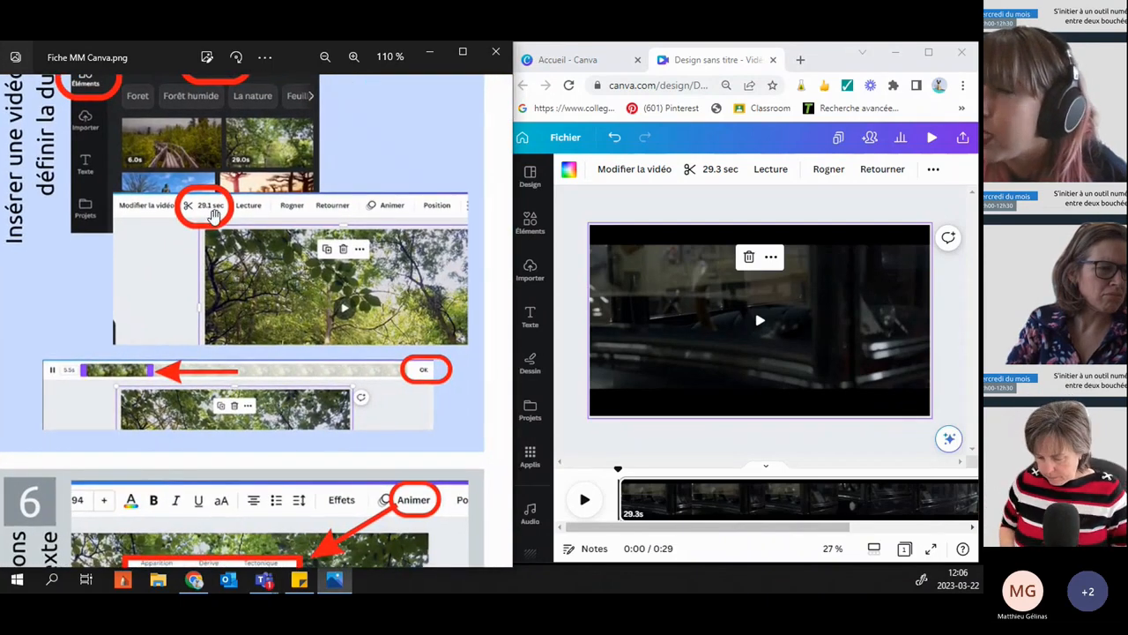
left_click(719, 172)
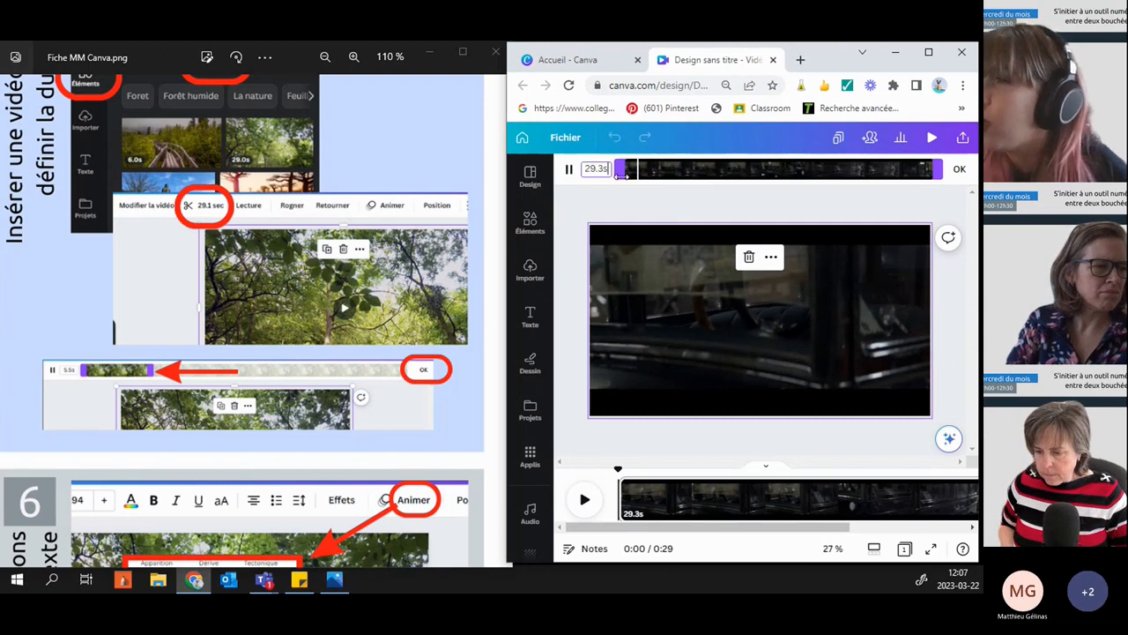
left_click(938, 168)
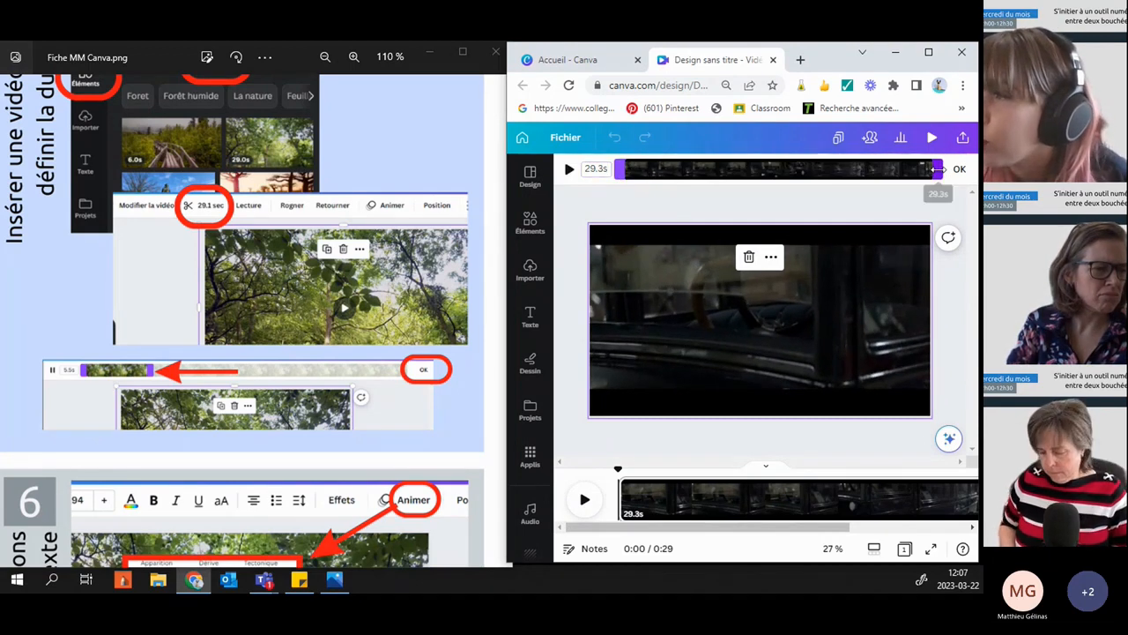
left_click_drag(939, 169, 709, 182)
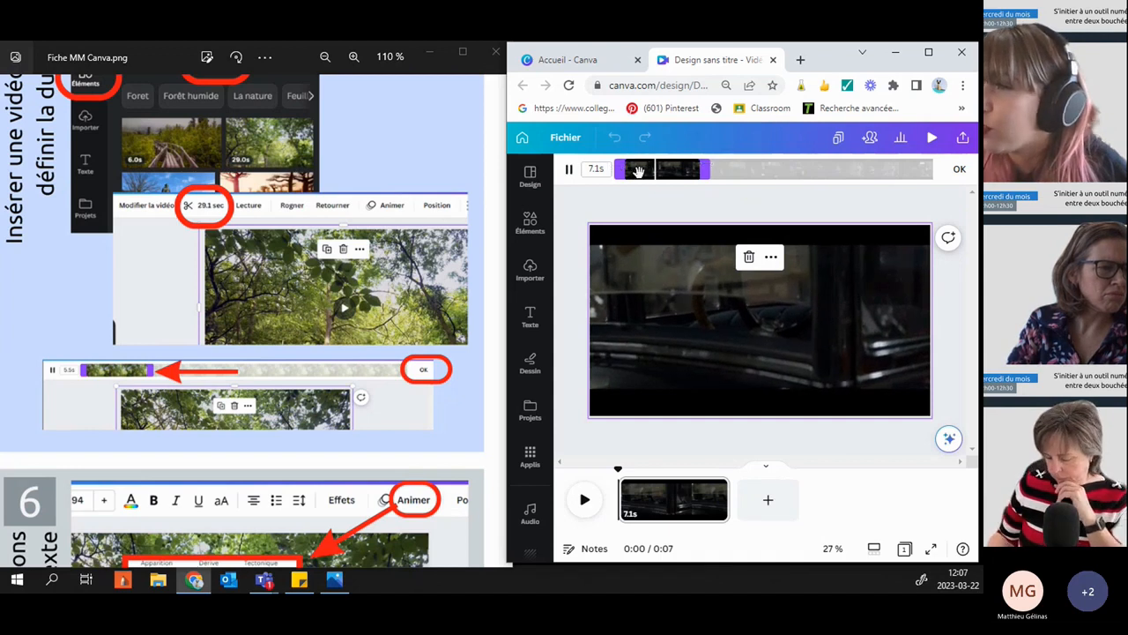
left_click(958, 170)
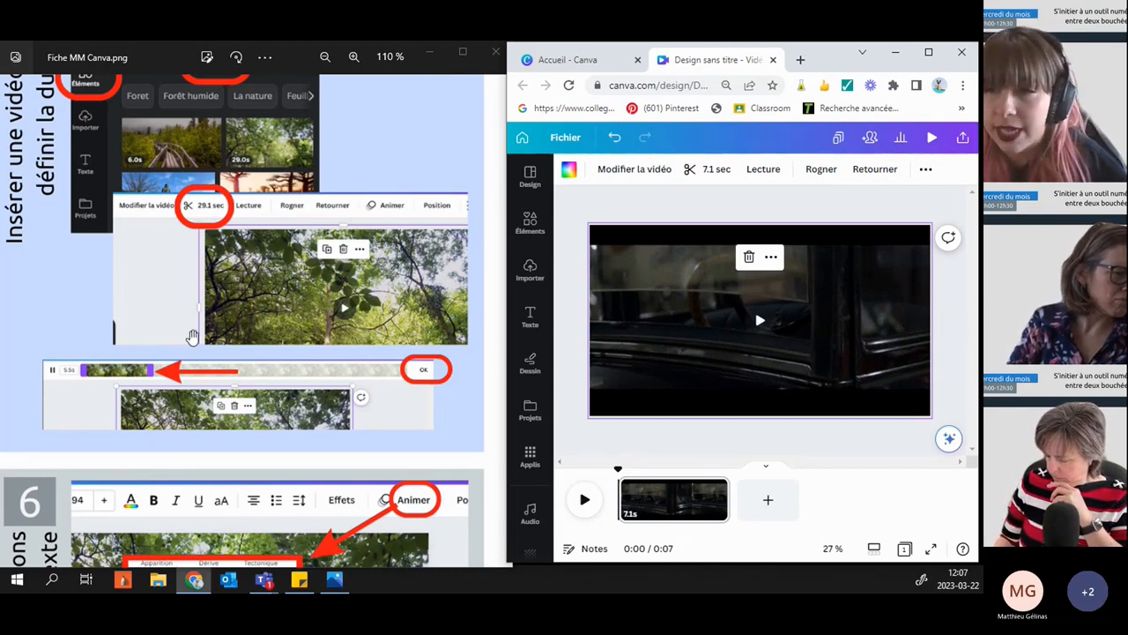
- Bring section 4 of the guide sheet, about adding a text zone, into view and open the design's text options
left_click_drag(168, 333, 321, 302)
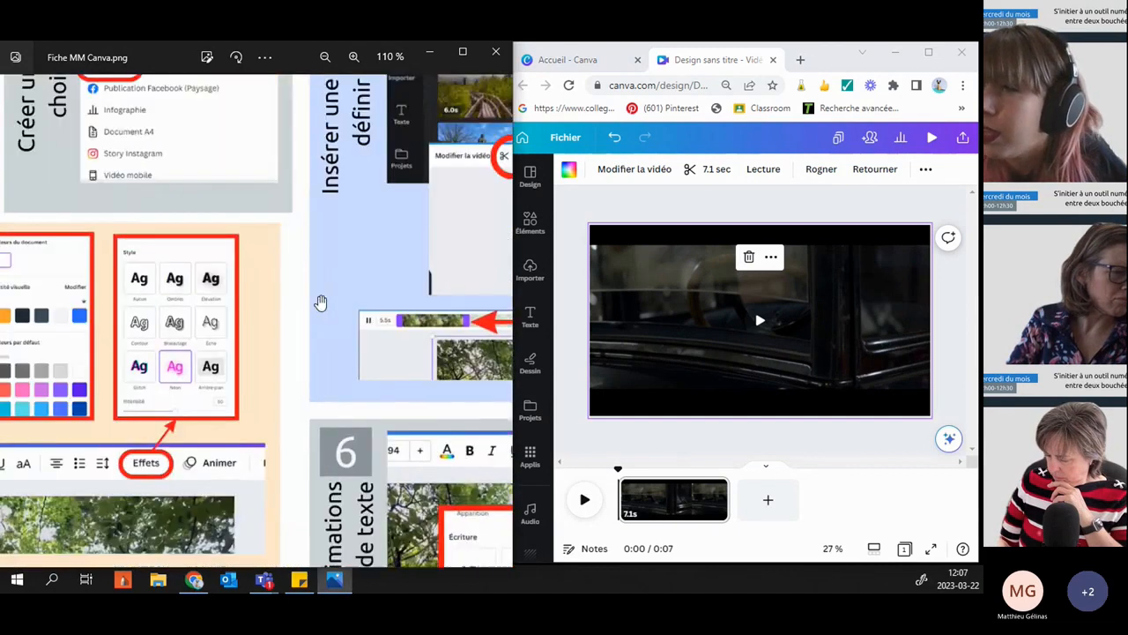
left_click_drag(152, 304, 312, 323)
left_click_drag(123, 293, 330, 313)
left_click_drag(259, 302, 239, 293)
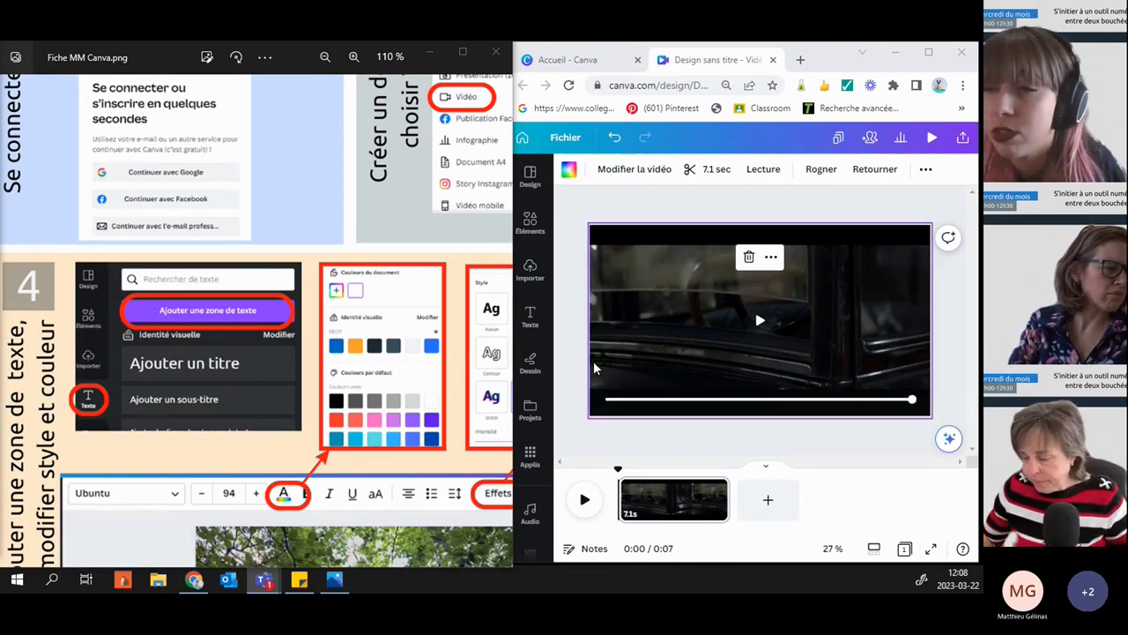
left_click(530, 319)
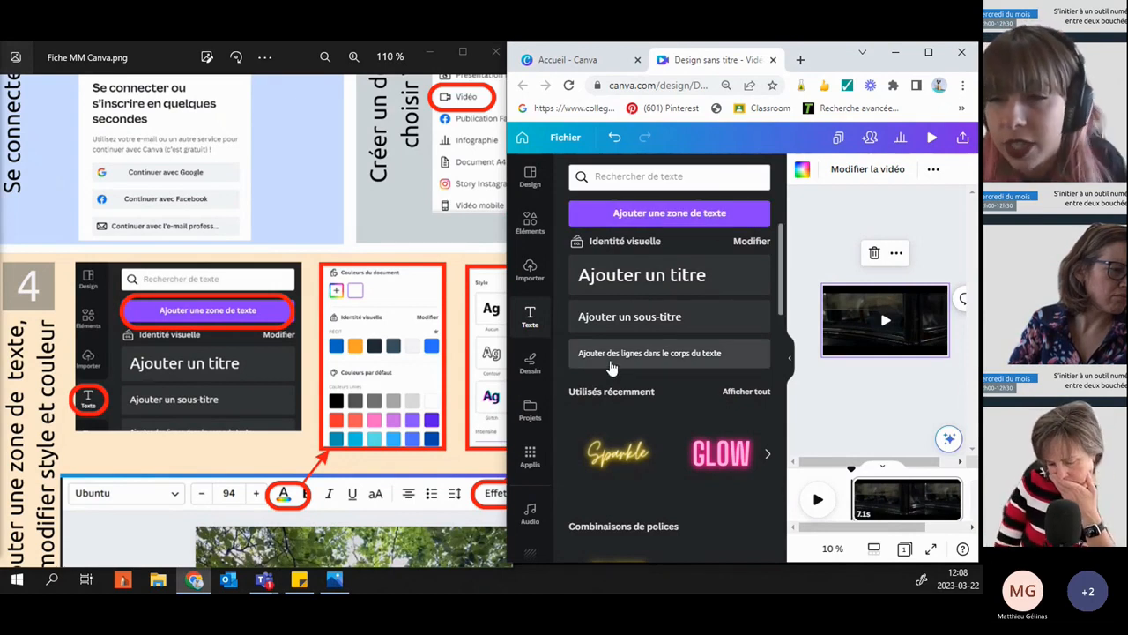
- Browse the recently used text styles, including their full list, and return to the main text options
scroll(617, 427, "down", 2)
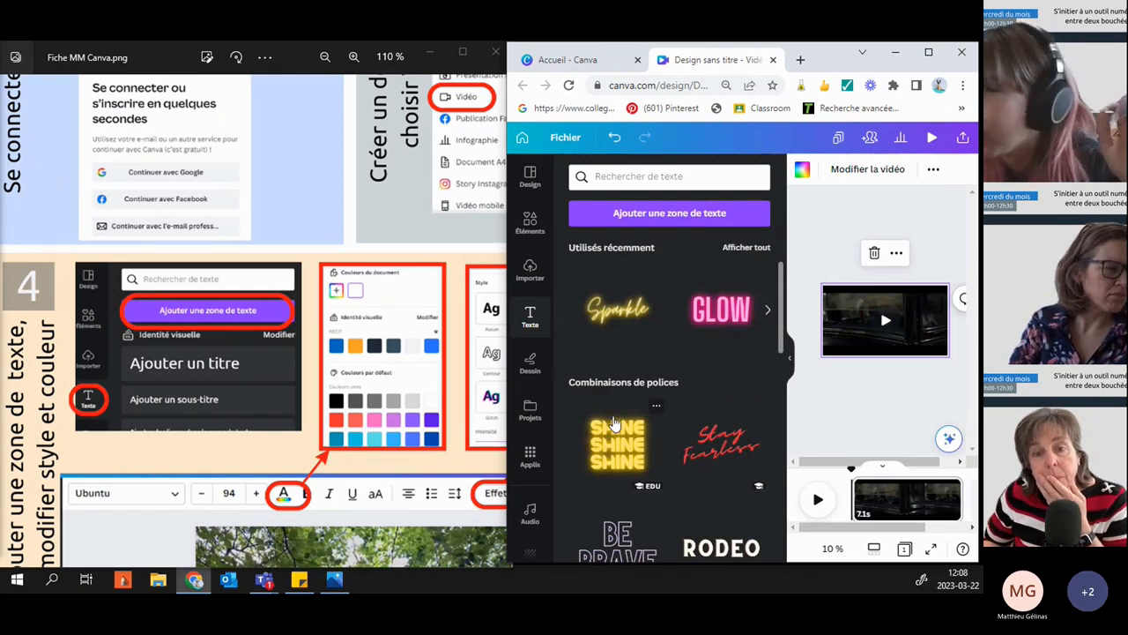
left_click(768, 311)
left_click(767, 310)
left_click(768, 310)
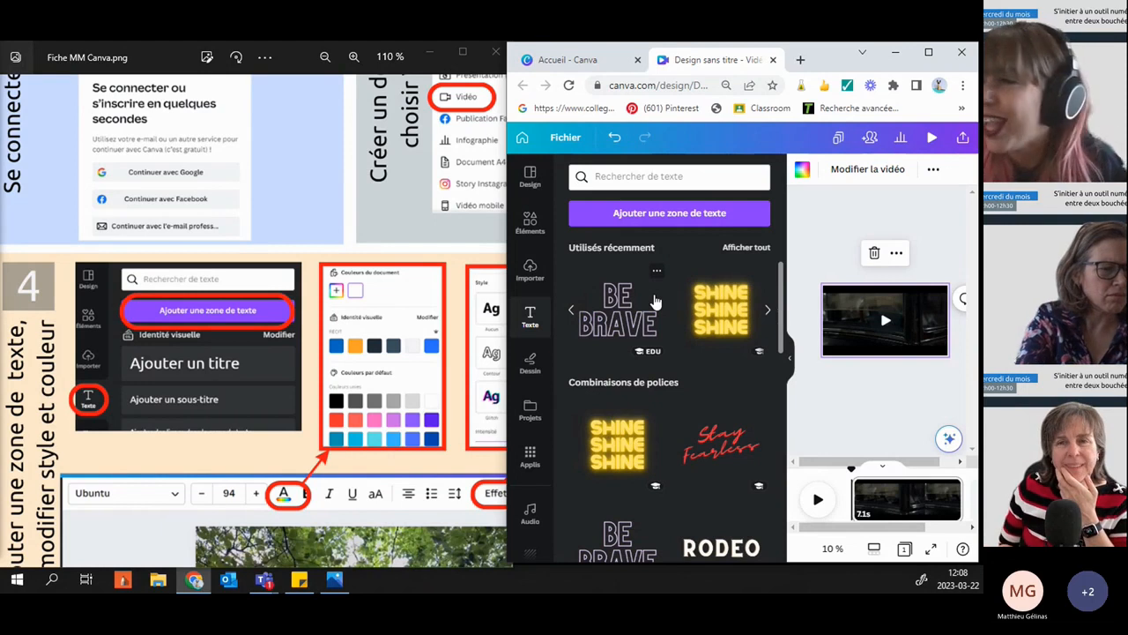
left_click(764, 310)
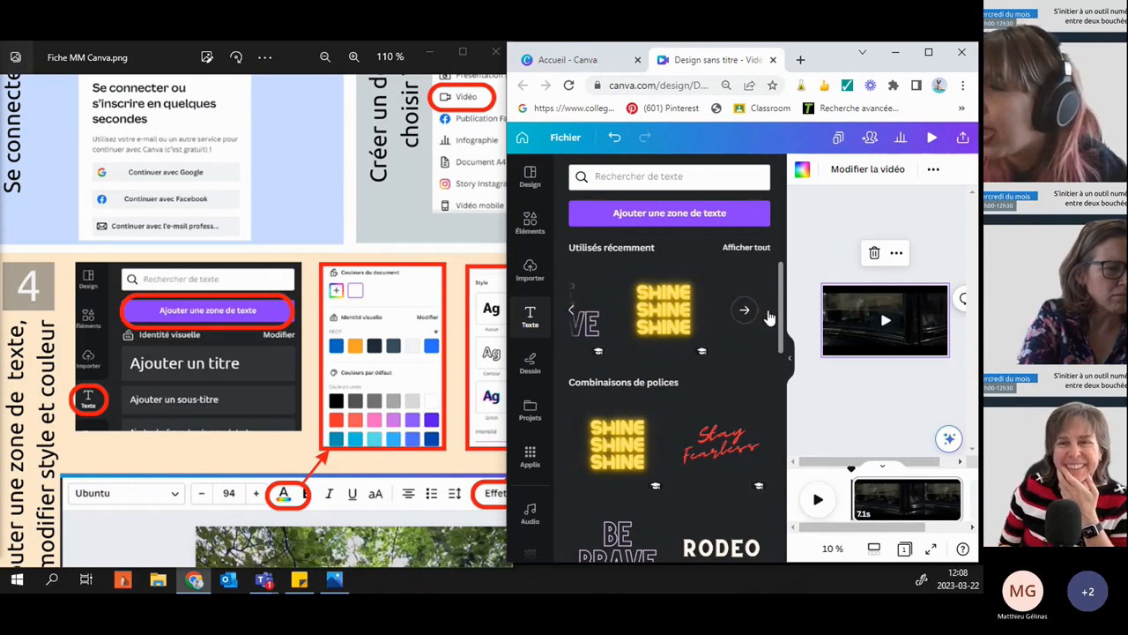
left_click(746, 247)
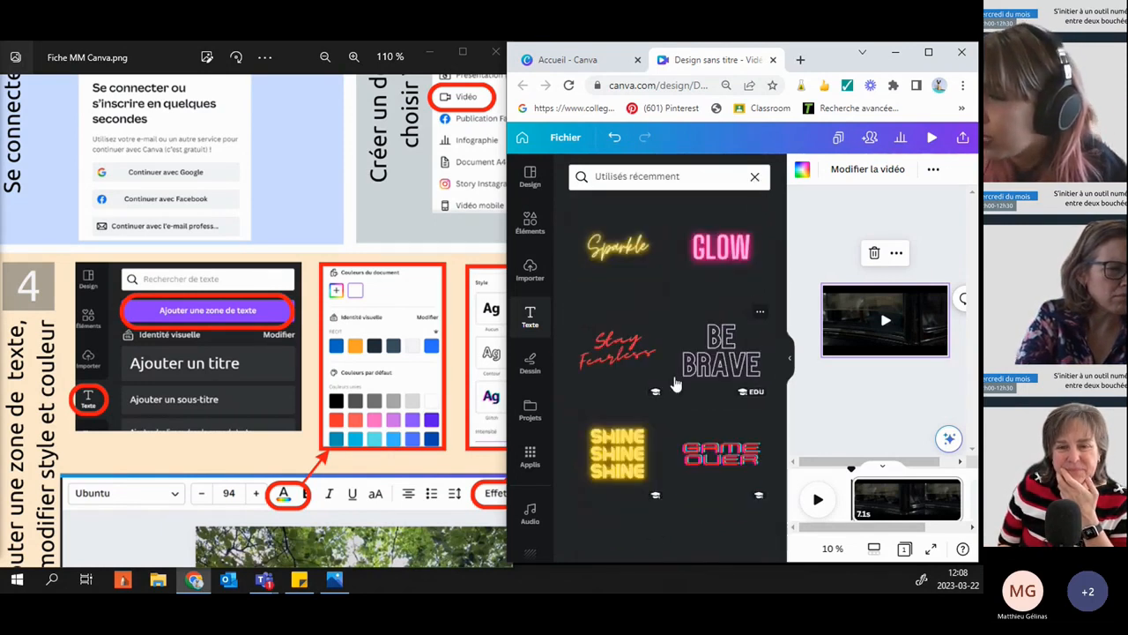
left_click(755, 179)
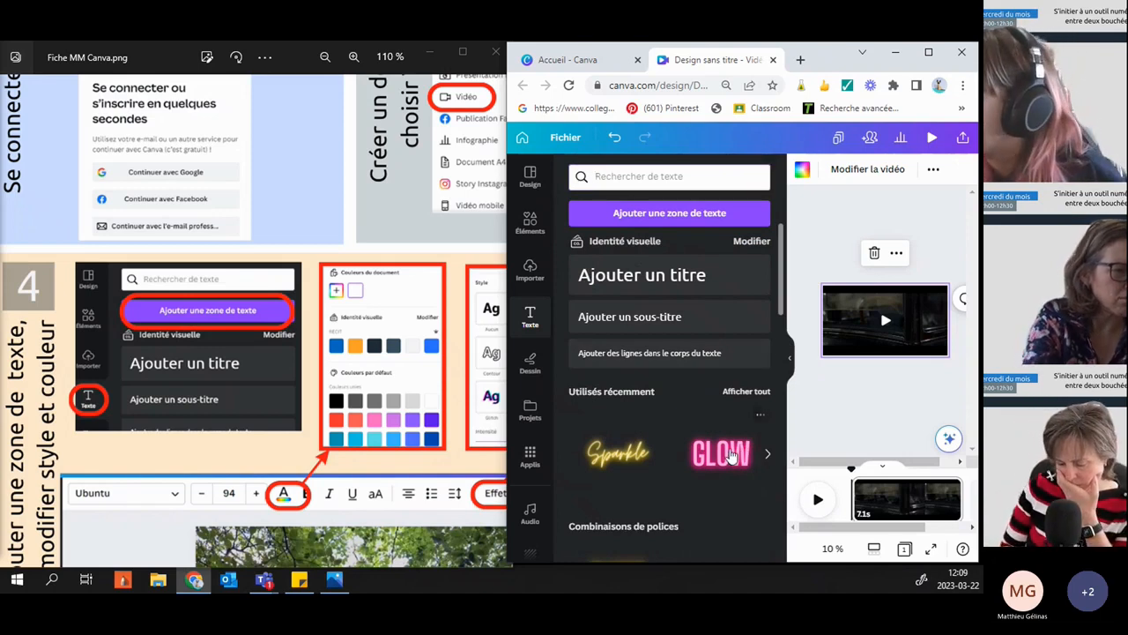
- Insert the pink neon GLOW and yellow neon Sparkle text styles onto the page and collapse the text list
left_click(730, 454)
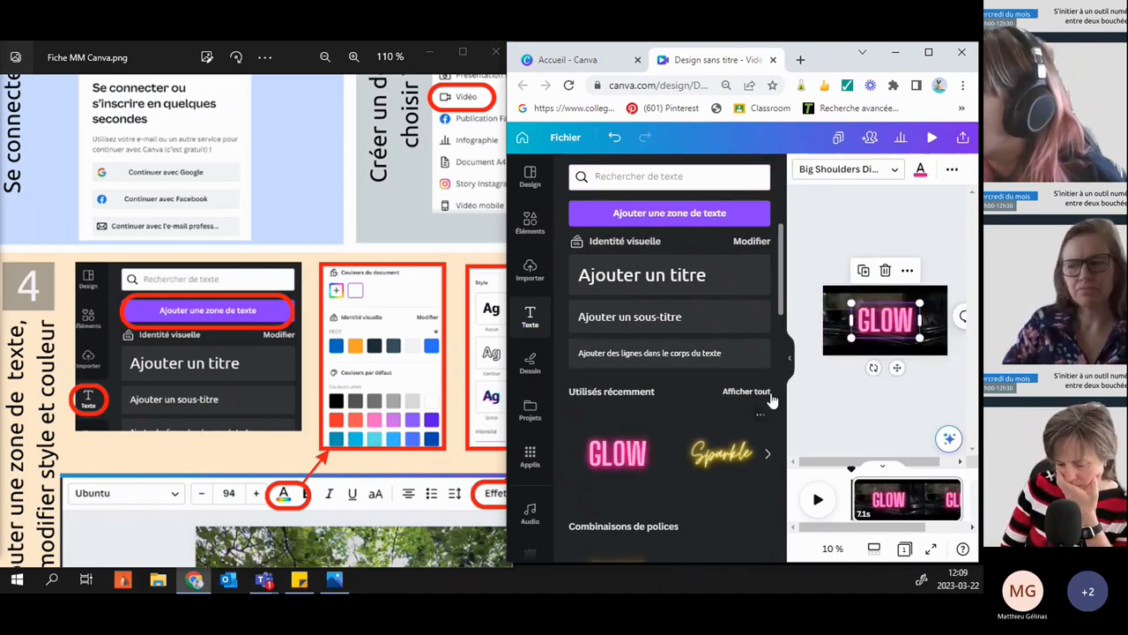
left_click(731, 458)
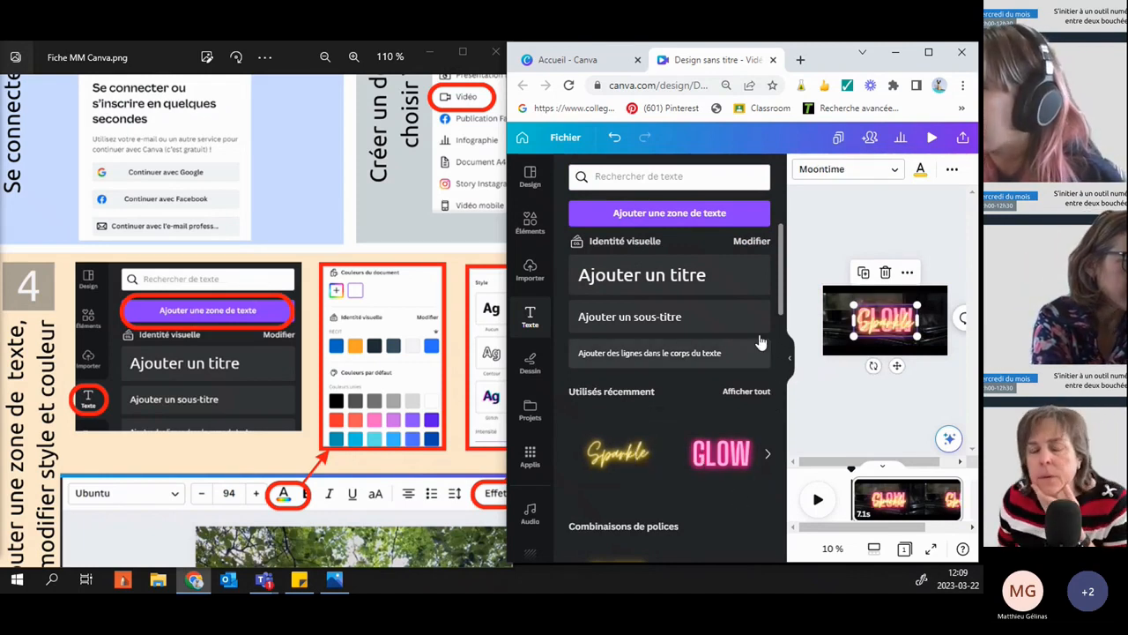
left_click(789, 354)
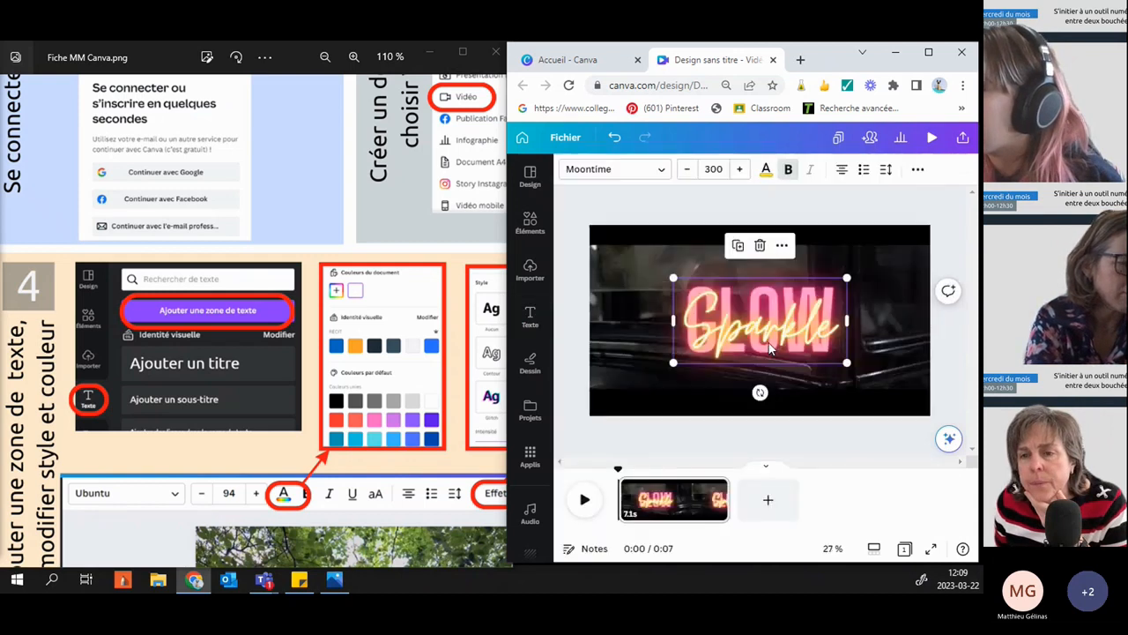
- Replace the yellow Sparkle text with "avec canva"
left_click(716, 328)
double_click(716, 328)
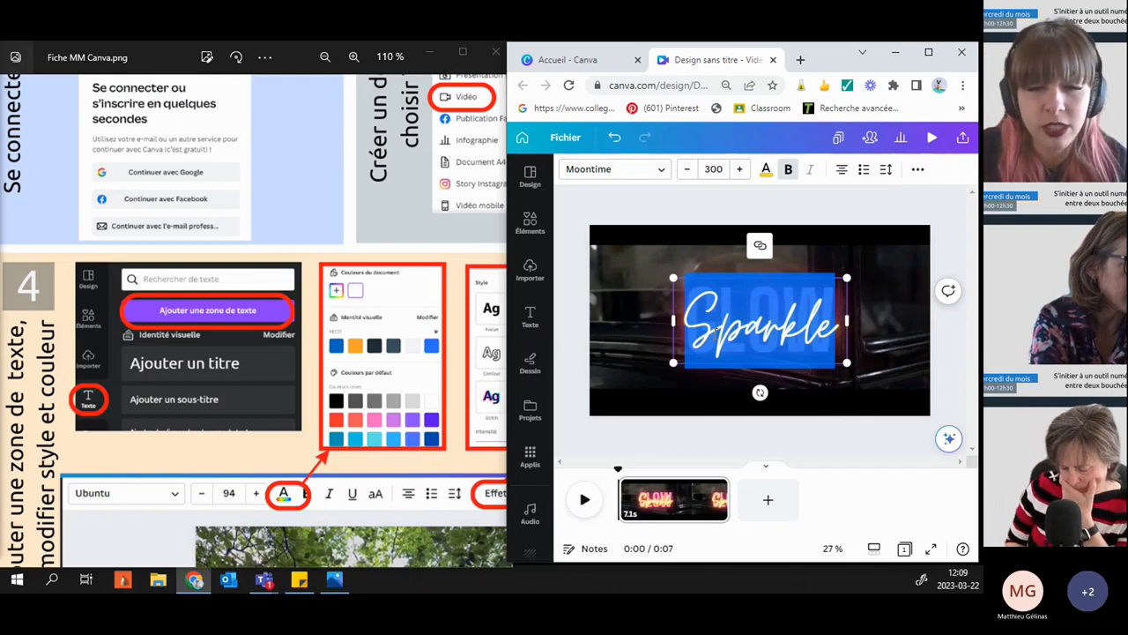
type("avec v")
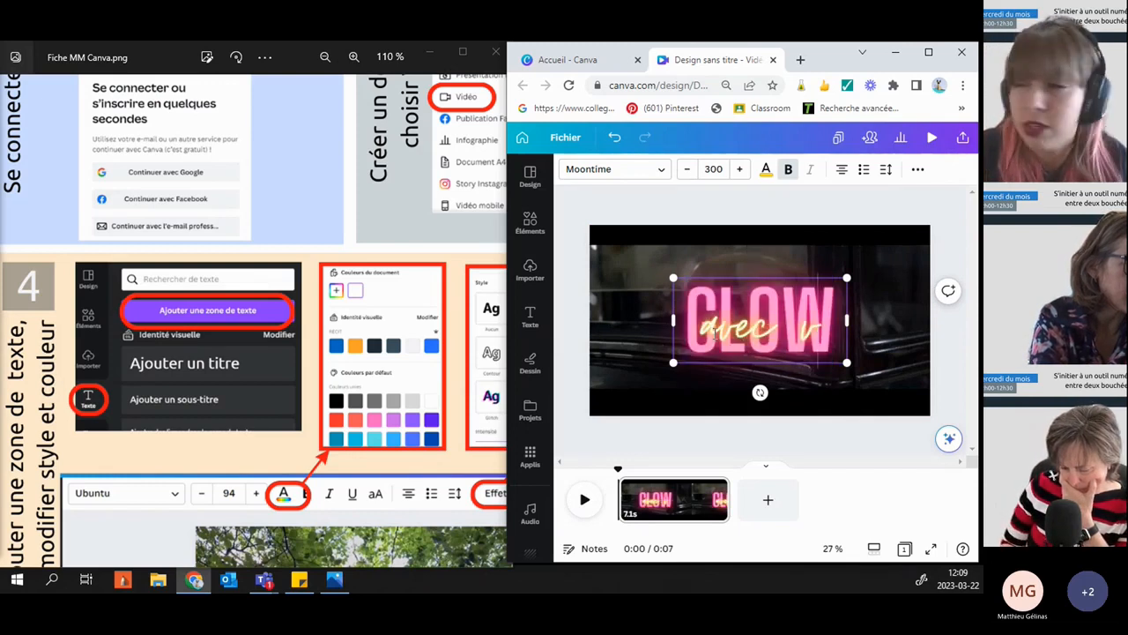
key("BackSpace")
type("canva")
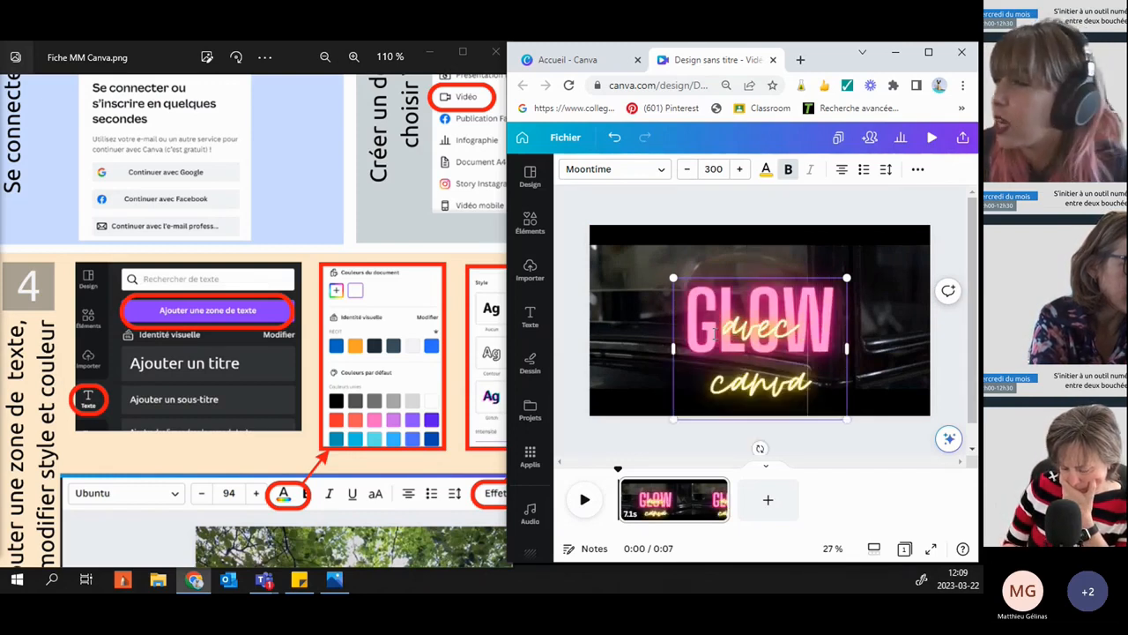
- Widen the "avec canva" text box so the words fit on one line and place it just below the GLOW text
left_click(872, 348)
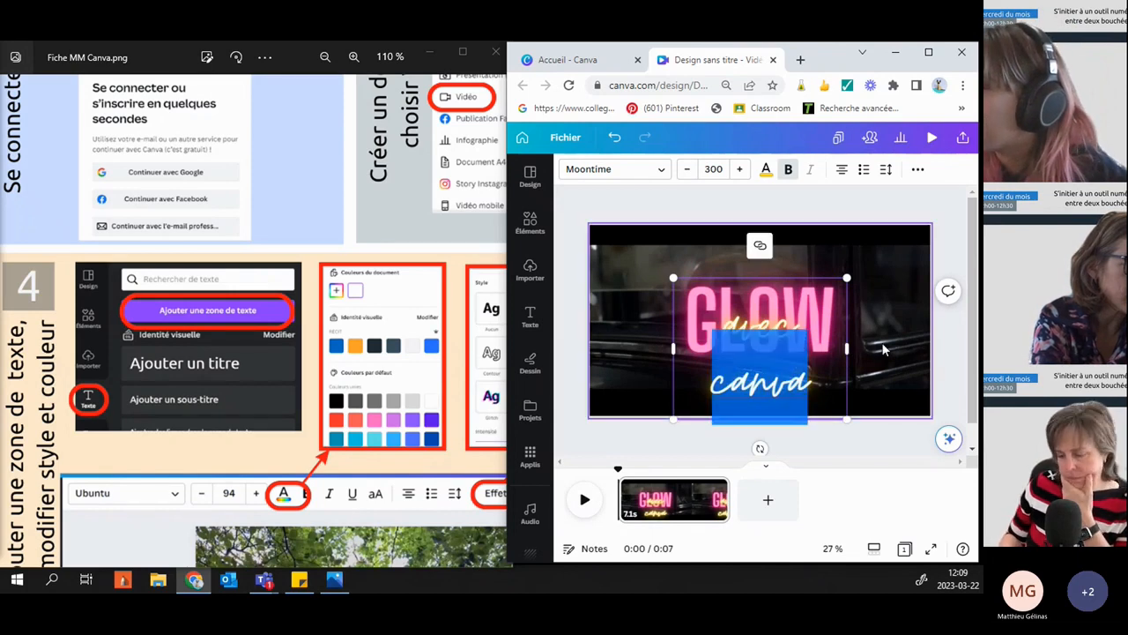
left_click(642, 423)
left_click_drag(823, 333, 901, 358)
- Replace the pink GLOW text with "BANDE ANNONCE" and widen its box so each word fits on its own line
left_click(749, 308)
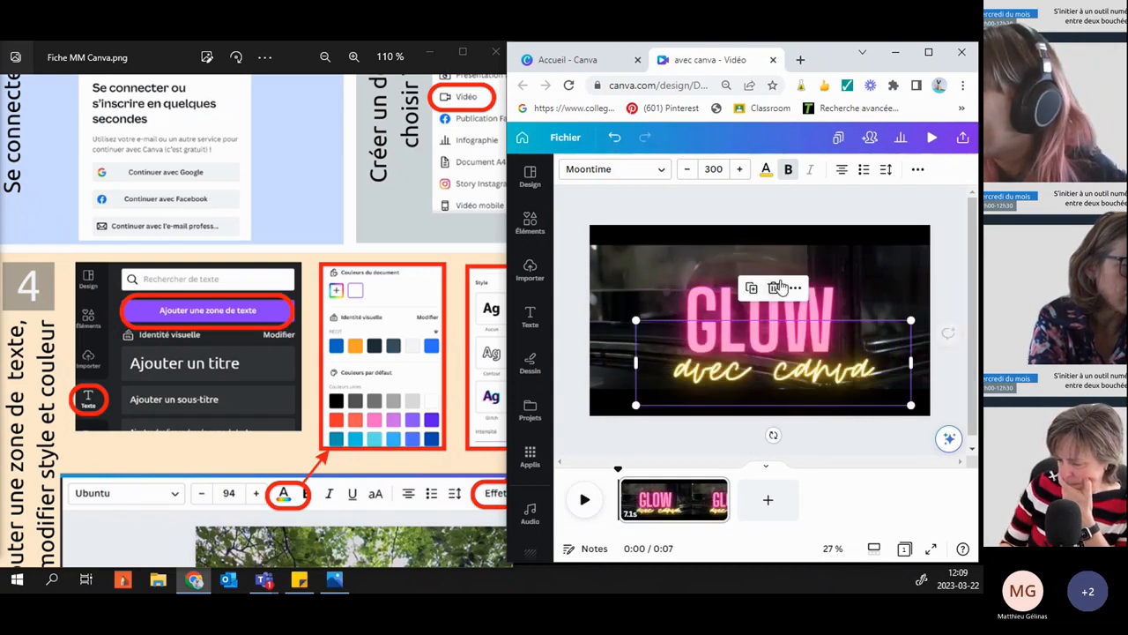
left_click(734, 307)
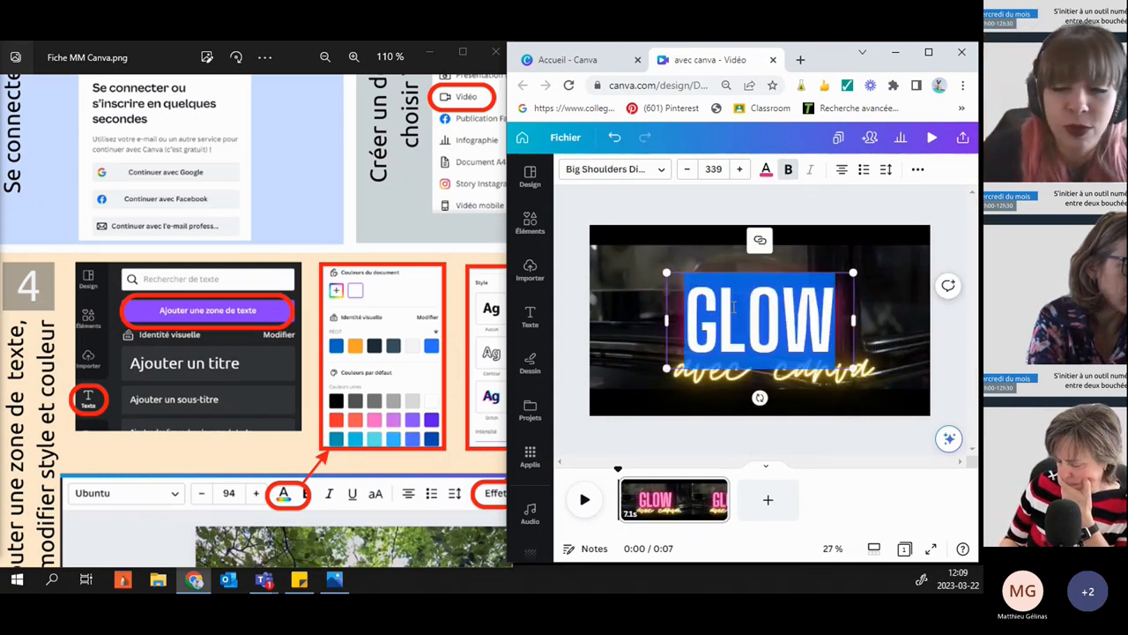
type("BANDE")
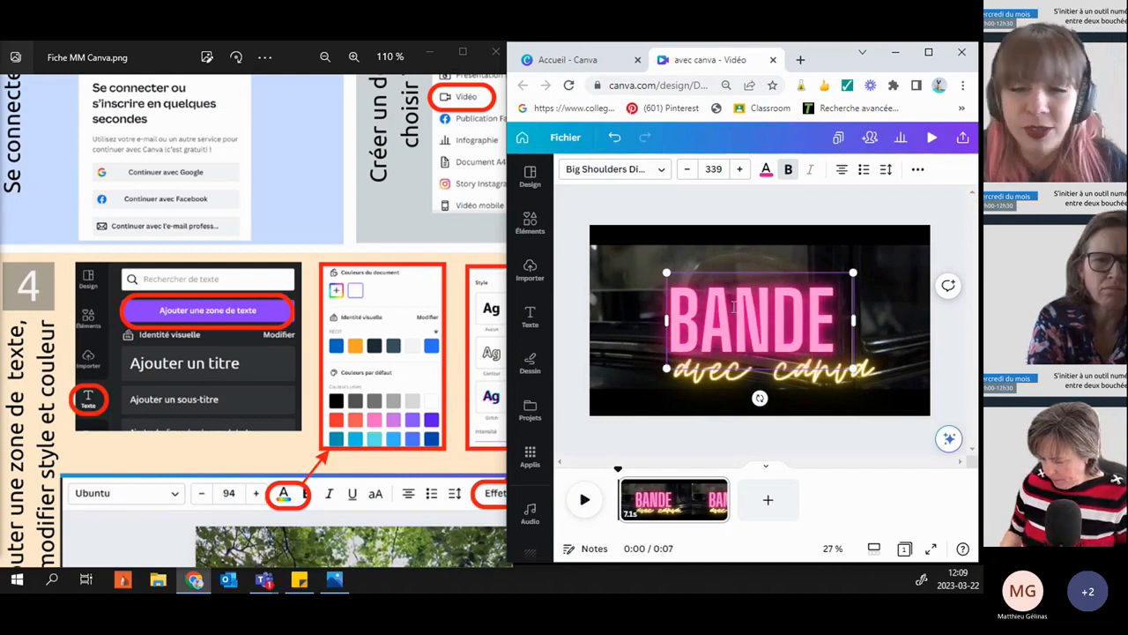
type(" ANNOCNE")
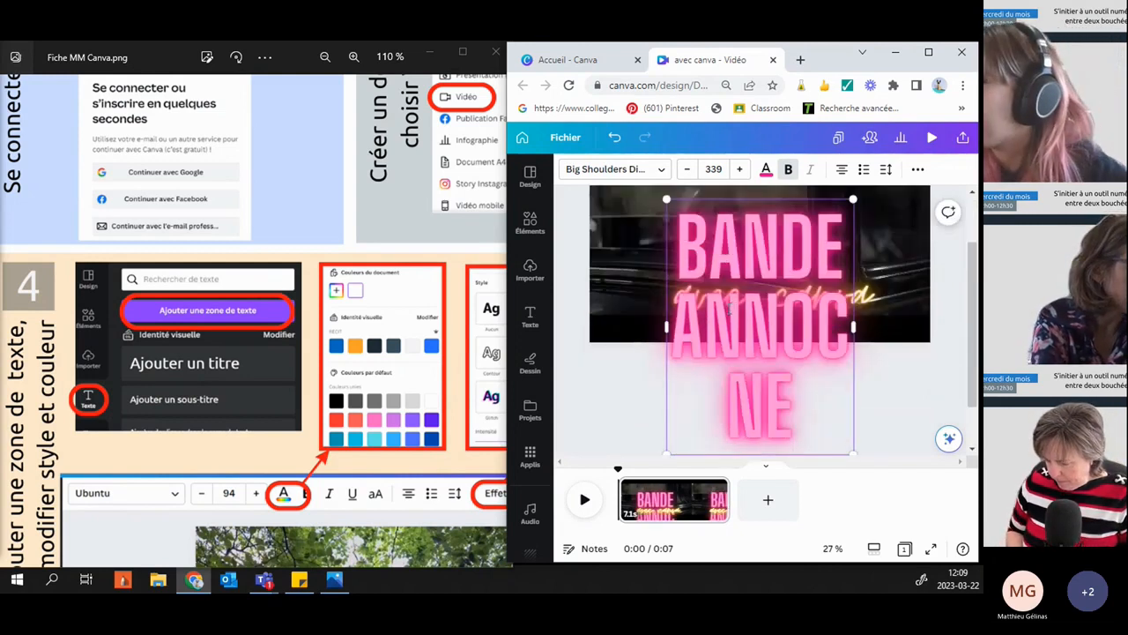
left_click_drag(666, 327, 590, 327)
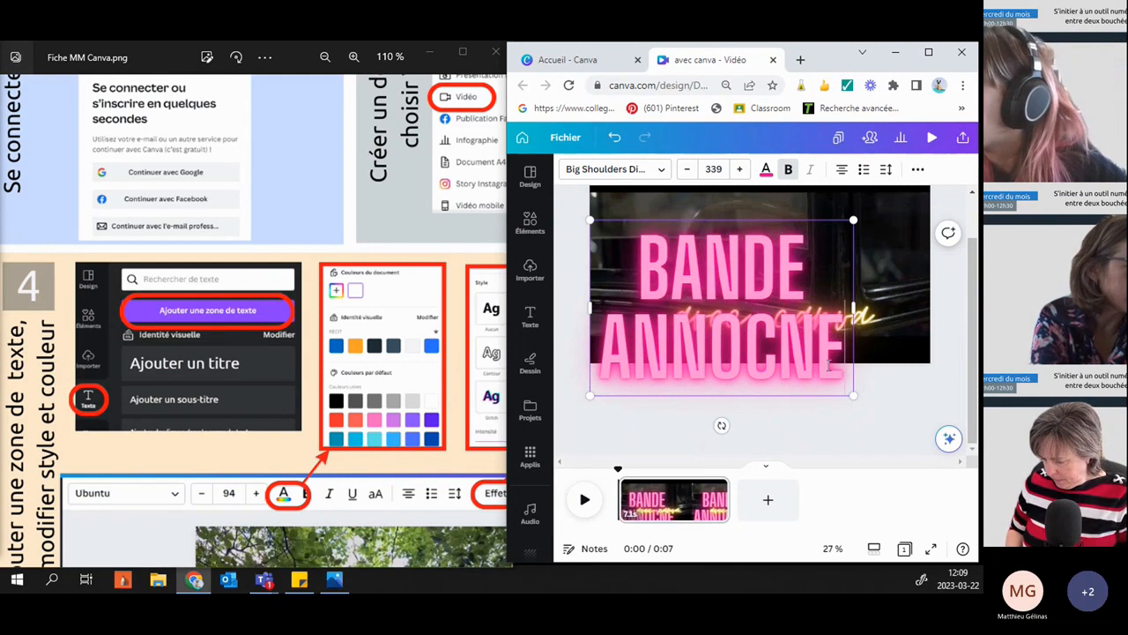
left_click(765, 342)
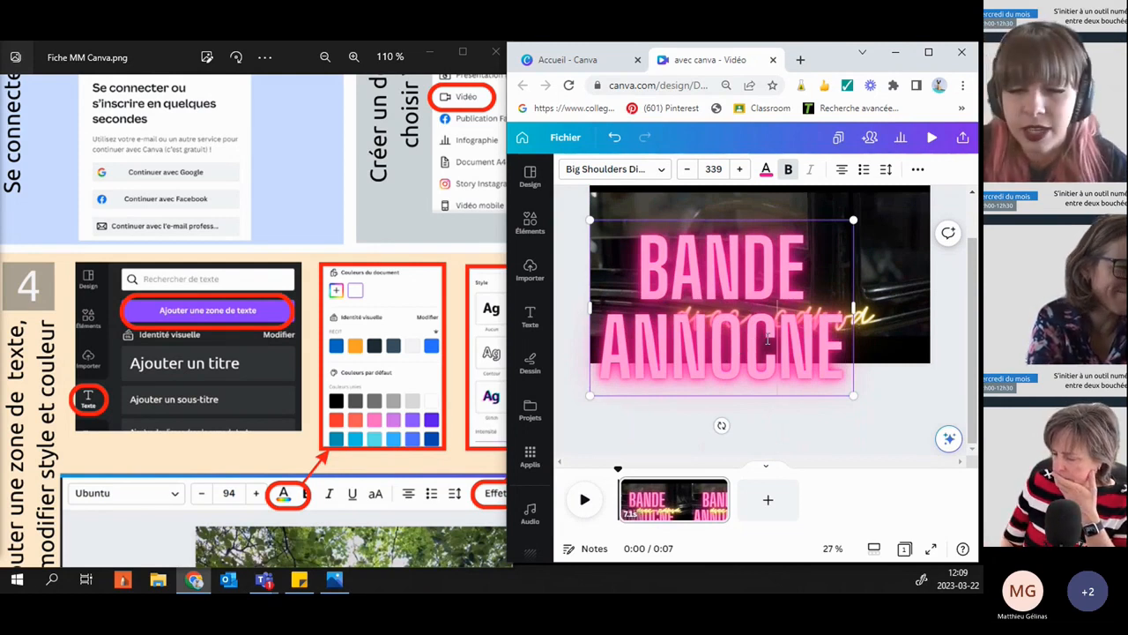
key("Delete")
key("Right")
type("C")
scroll(704, 283, "up", 1)
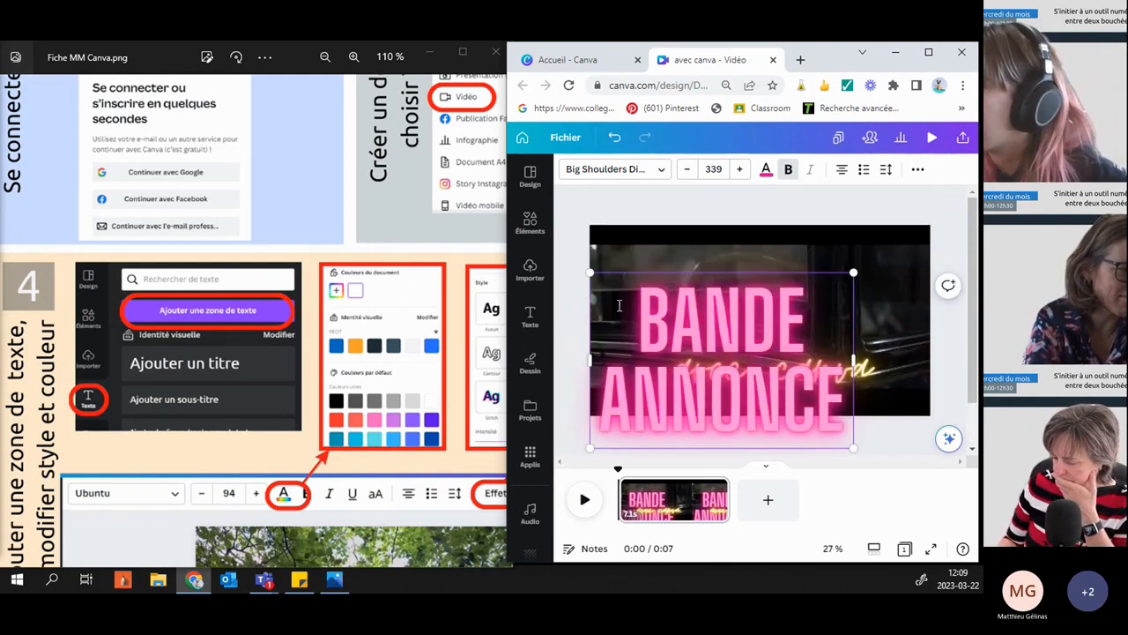
- Scale the "BANDE ANNONCE" title down to a font size of about 194 and position it above "avec canva"
left_click_drag(718, 287, 738, 239)
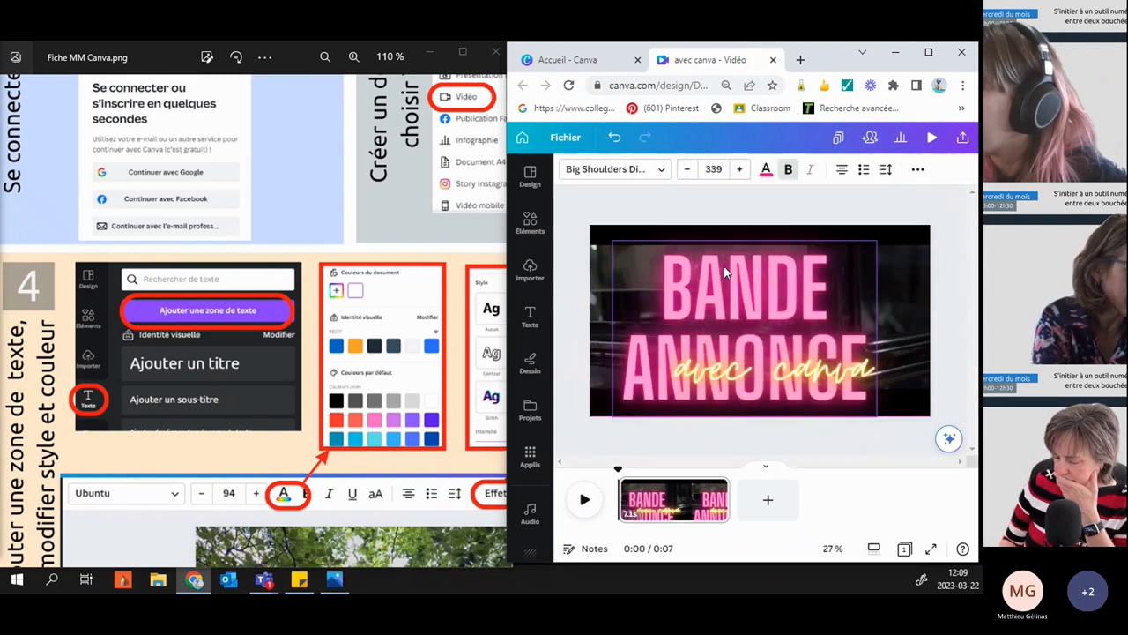
left_click_drag(872, 227, 760, 299)
left_click_drag(704, 335, 730, 300)
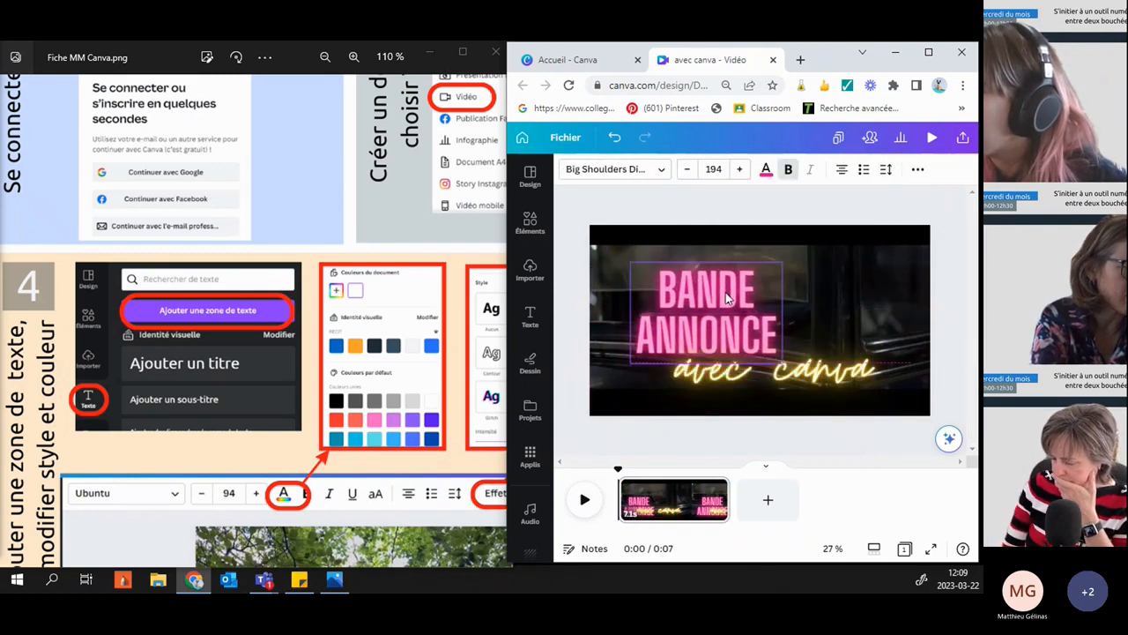
- Examine the font size choices for "avec canva" and browse the fonts available for the "BANDE ANNONCE" title
left_click(761, 382)
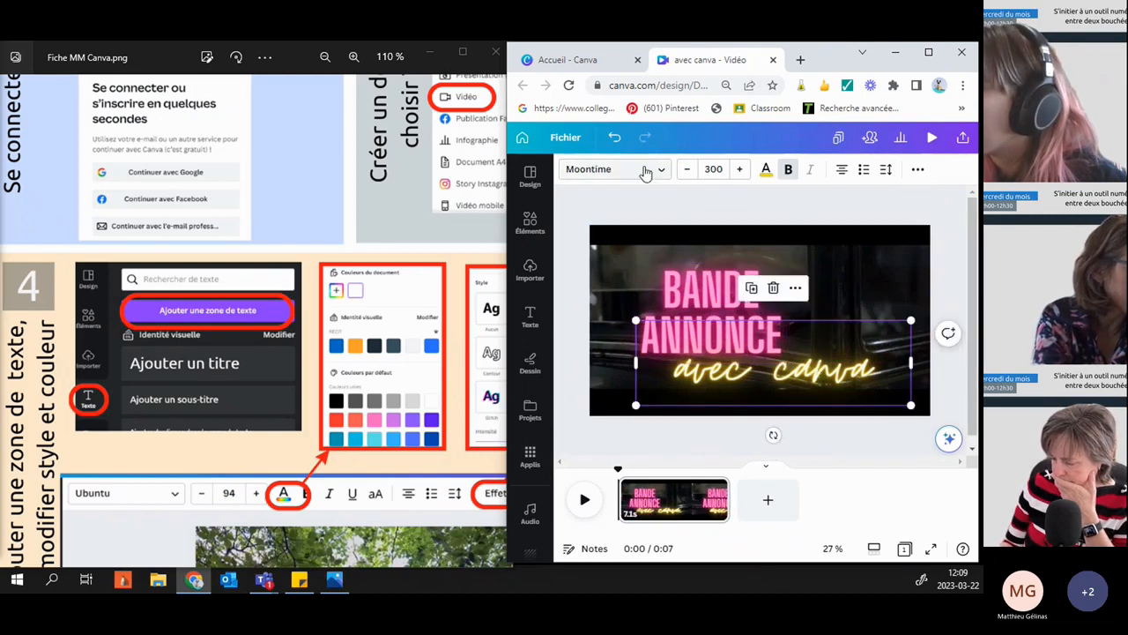
left_click(792, 176)
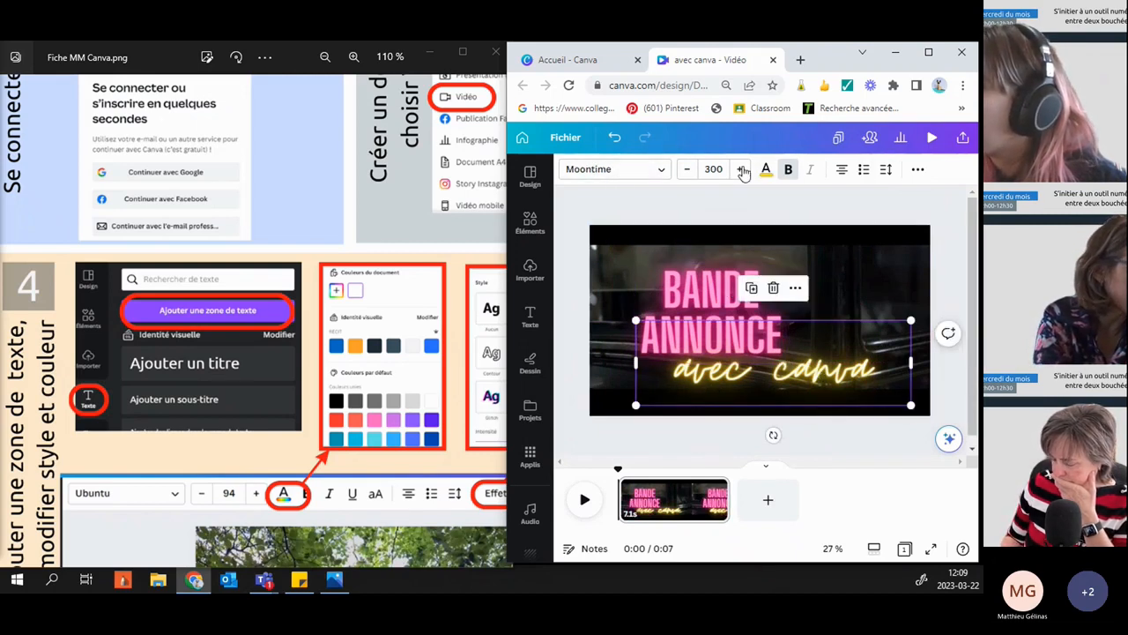
left_click(712, 168)
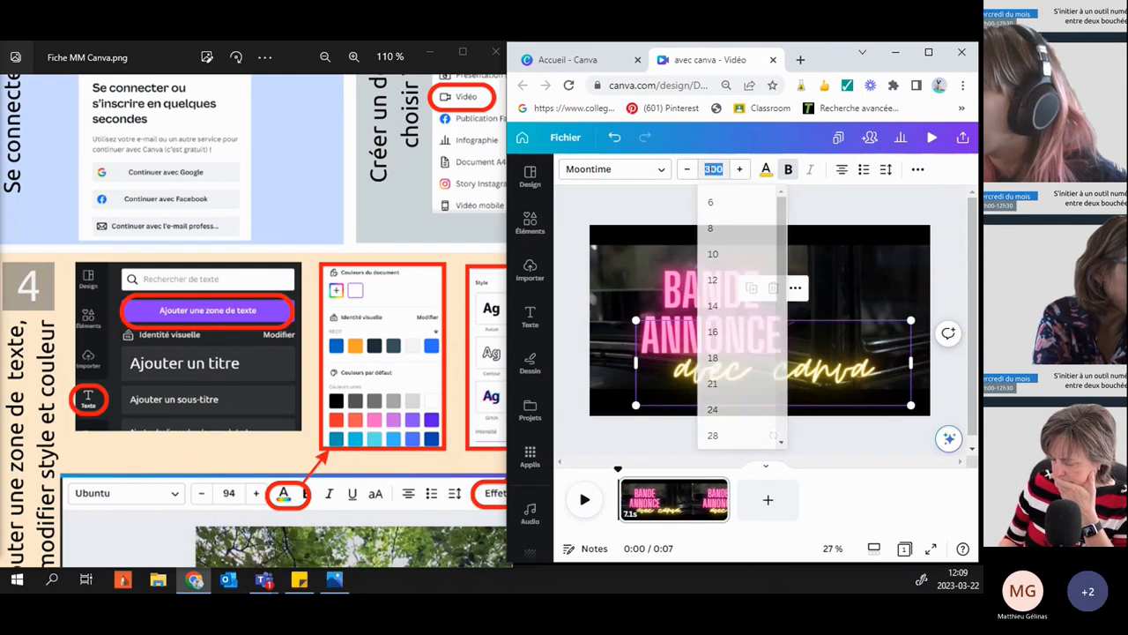
left_click(657, 173)
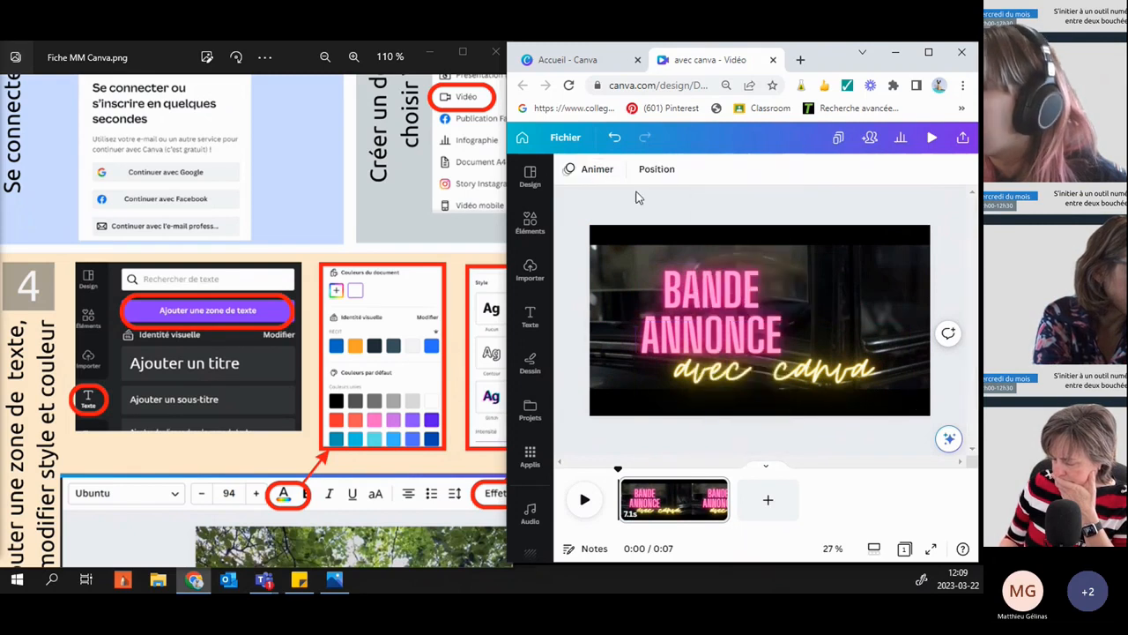
left_click(721, 278)
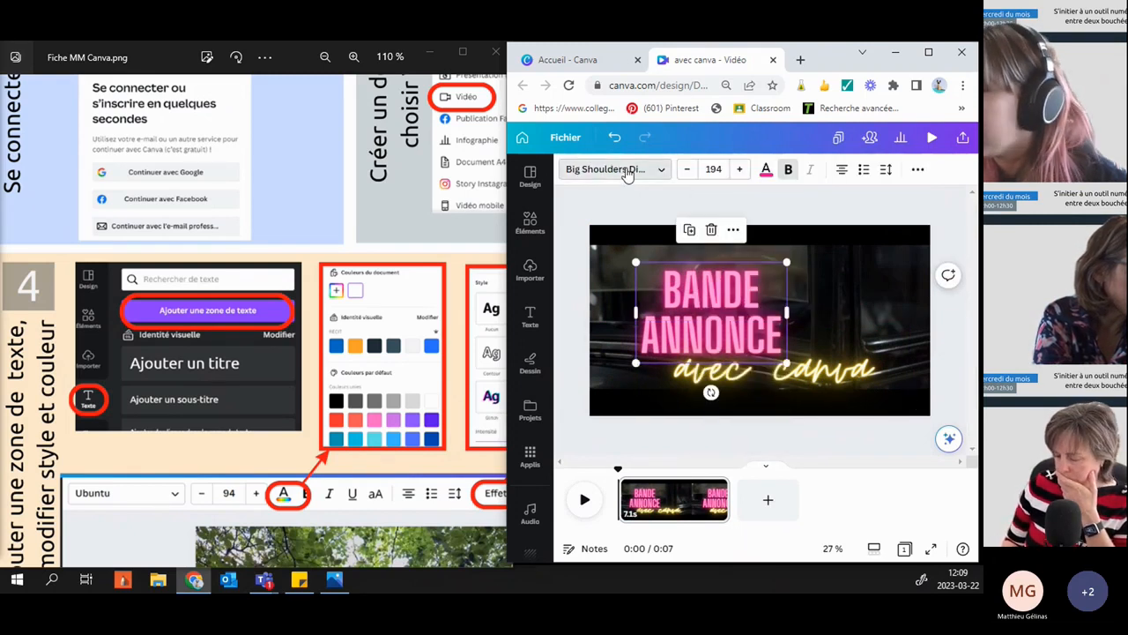
left_click(627, 171)
scroll(649, 397, "down", 3)
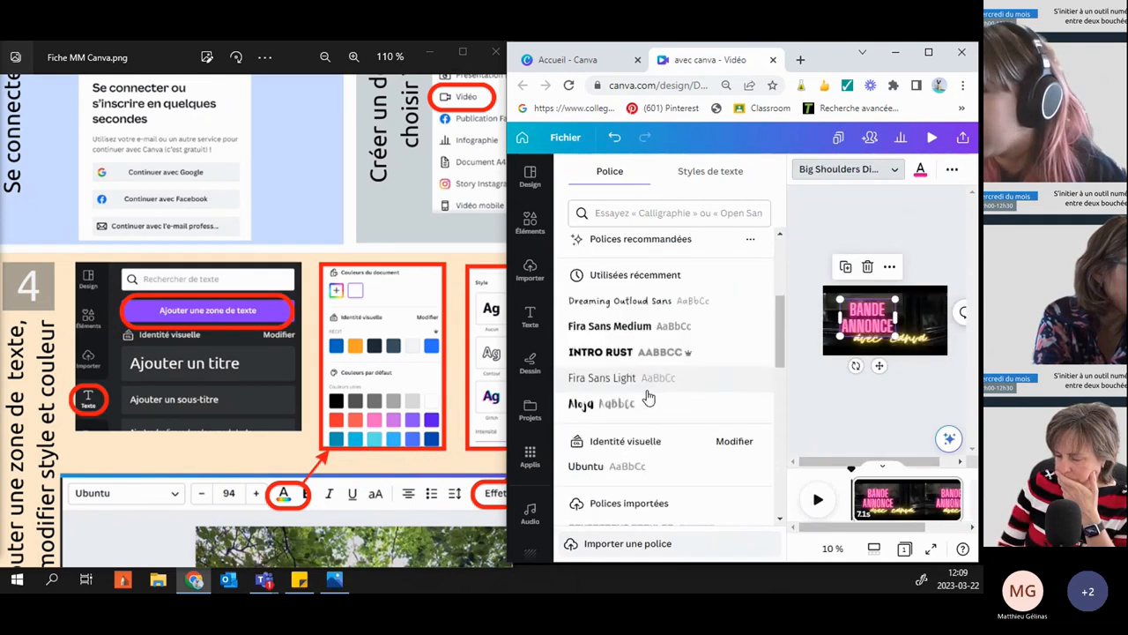
scroll(649, 399, "down", 5)
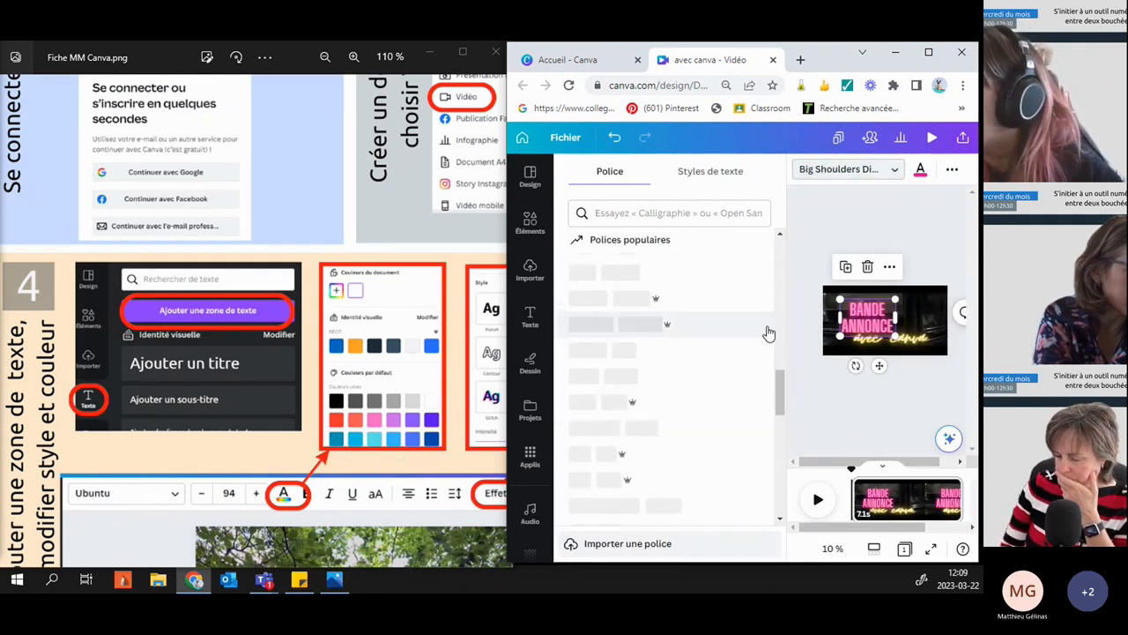
- Review the text colour palette and the text effect styles available for the "BANDE ANNONCE" title
left_click(920, 170)
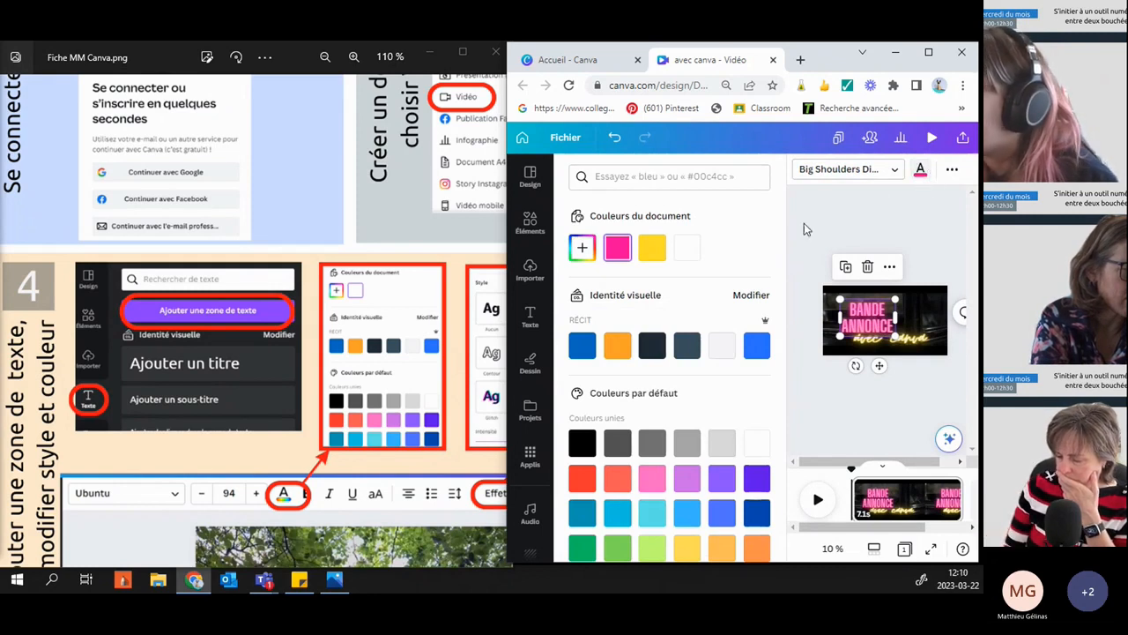
scroll(679, 381, "down", 2)
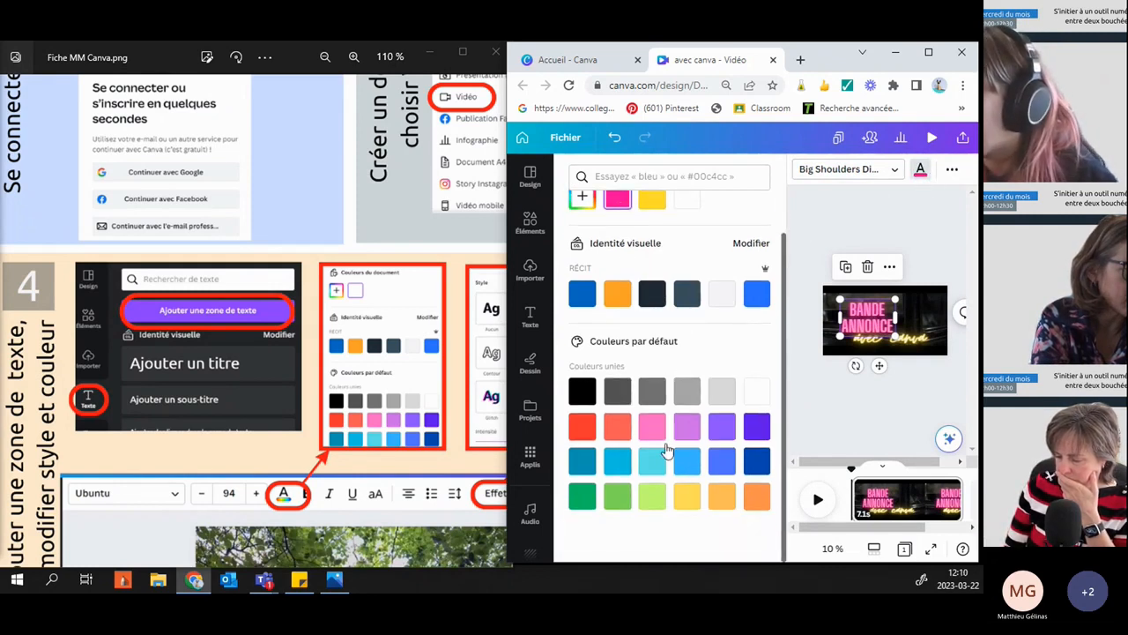
scroll(617, 353, "up", 2)
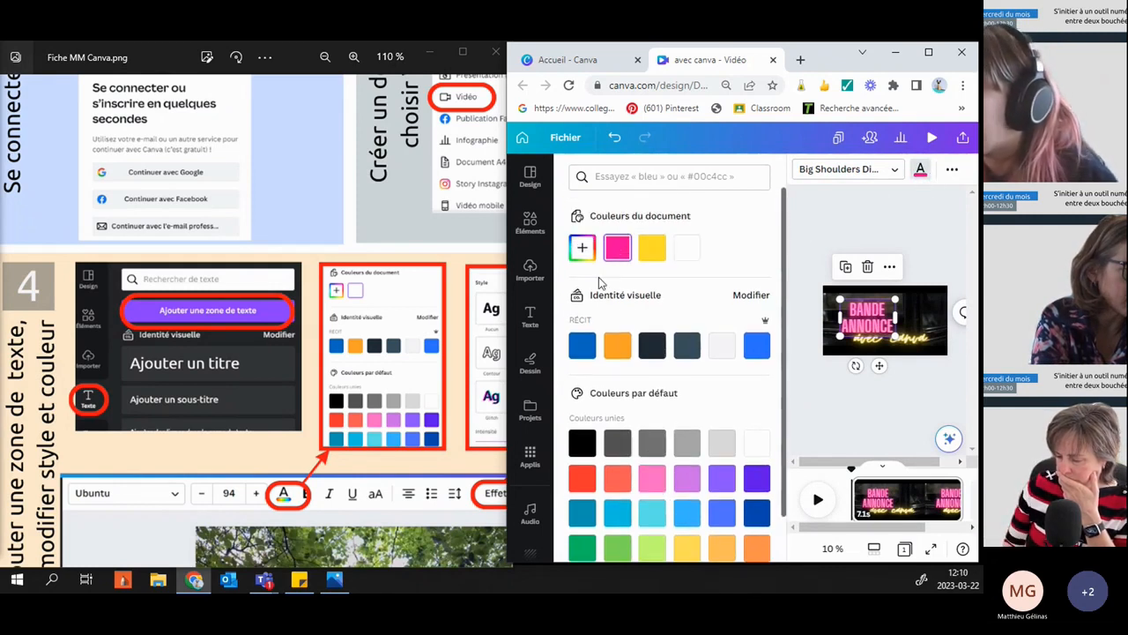
left_click(820, 216)
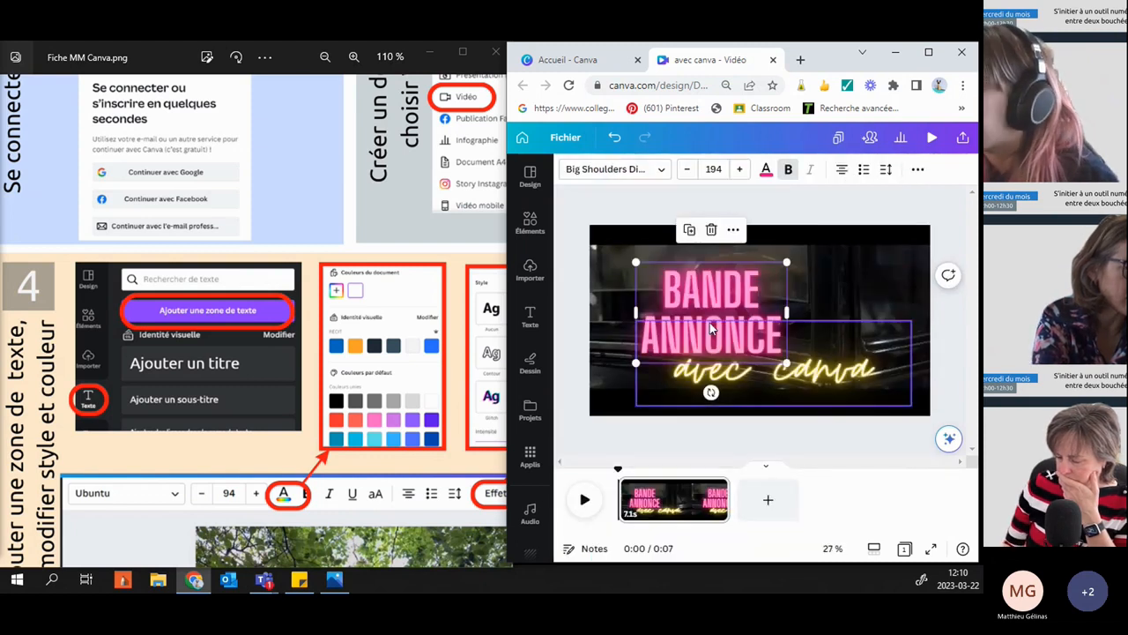
left_click(922, 170)
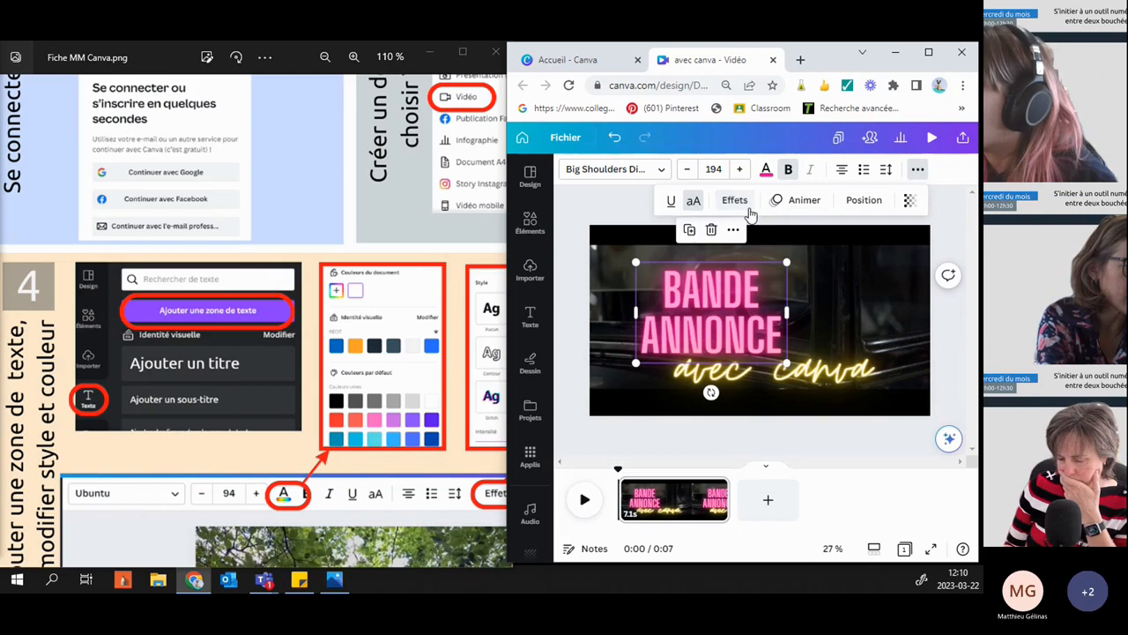
left_click(736, 201)
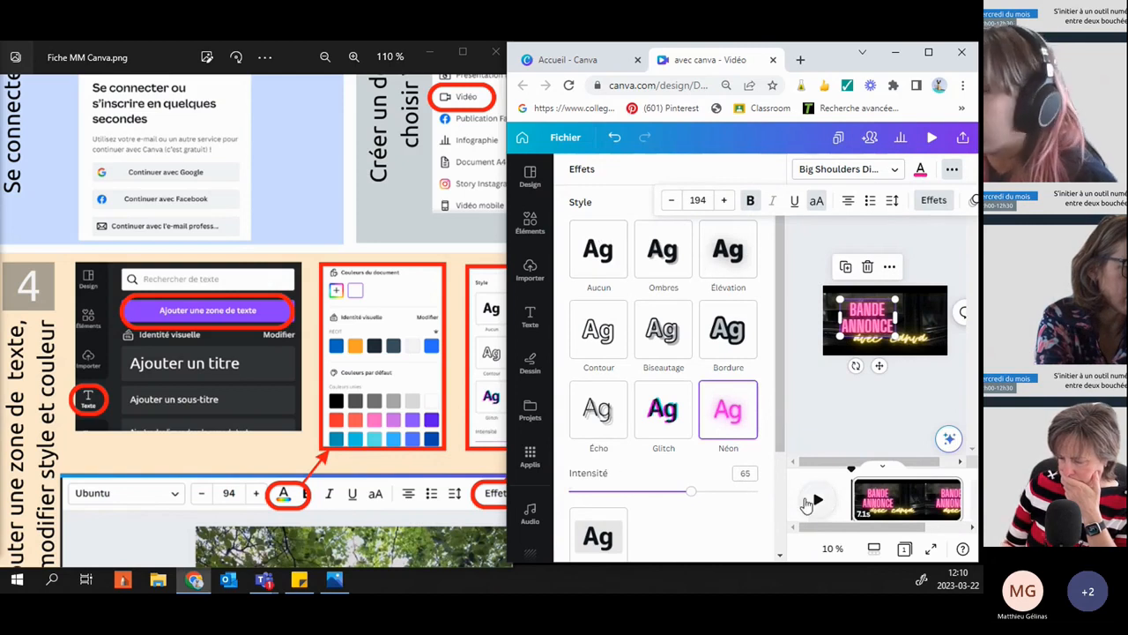
left_click(948, 178)
left_click(951, 180)
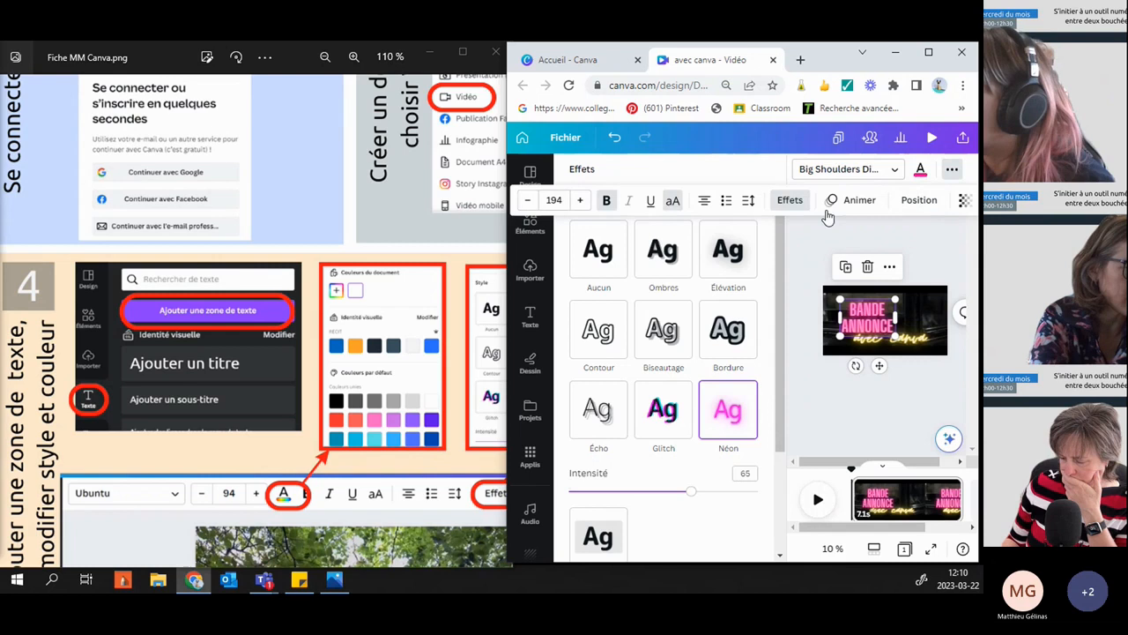
left_click(789, 199)
- Shift both title texts toward the lower left so they slightly overlap, and left-align "BANDE ANNONCE"
left_click_drag(689, 285, 662, 306)
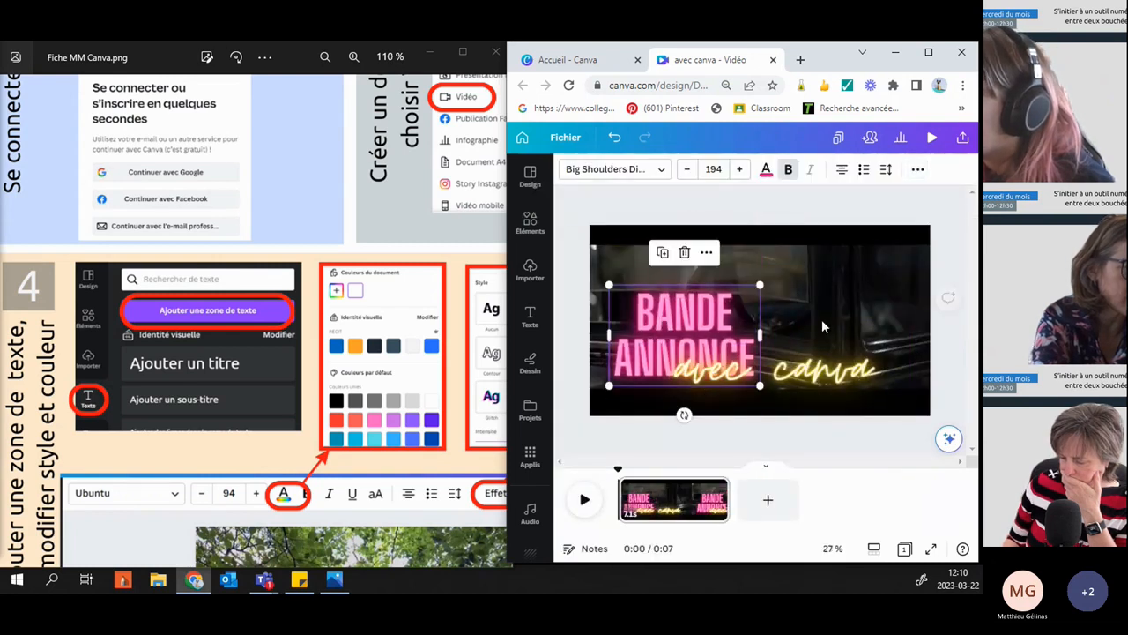
left_click(837, 378)
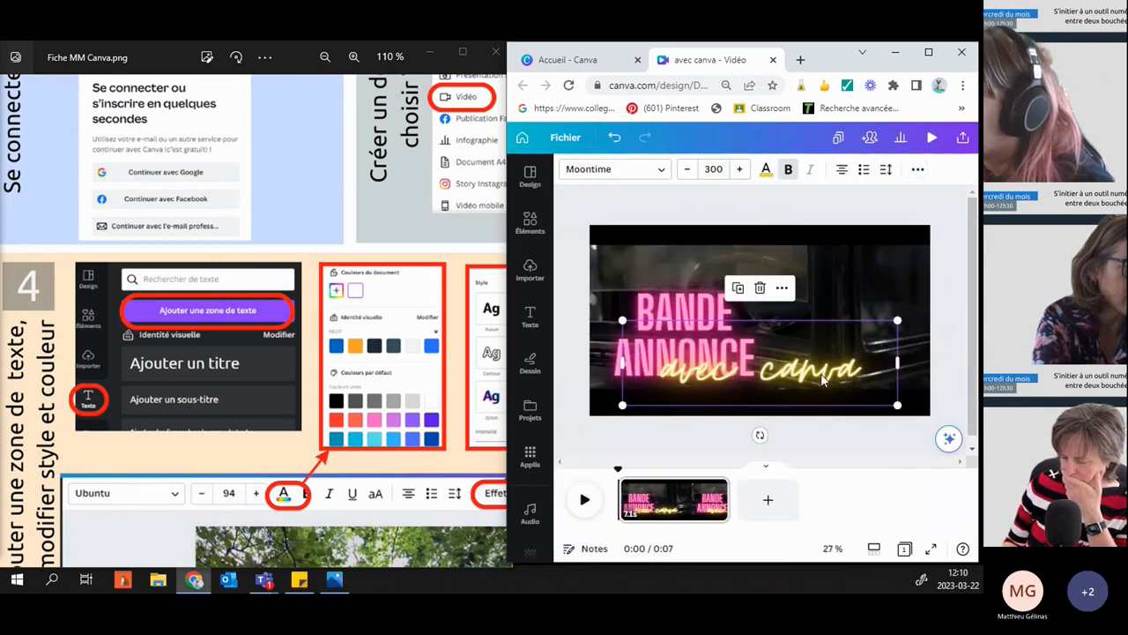
left_click(675, 310)
left_click(842, 169)
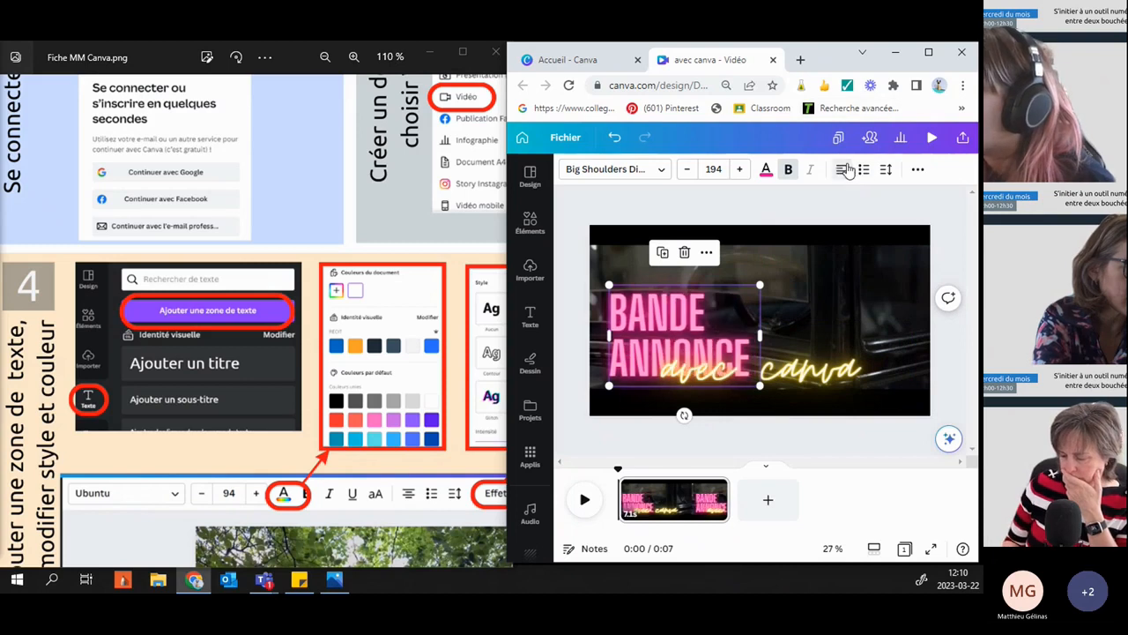
left_click(784, 450)
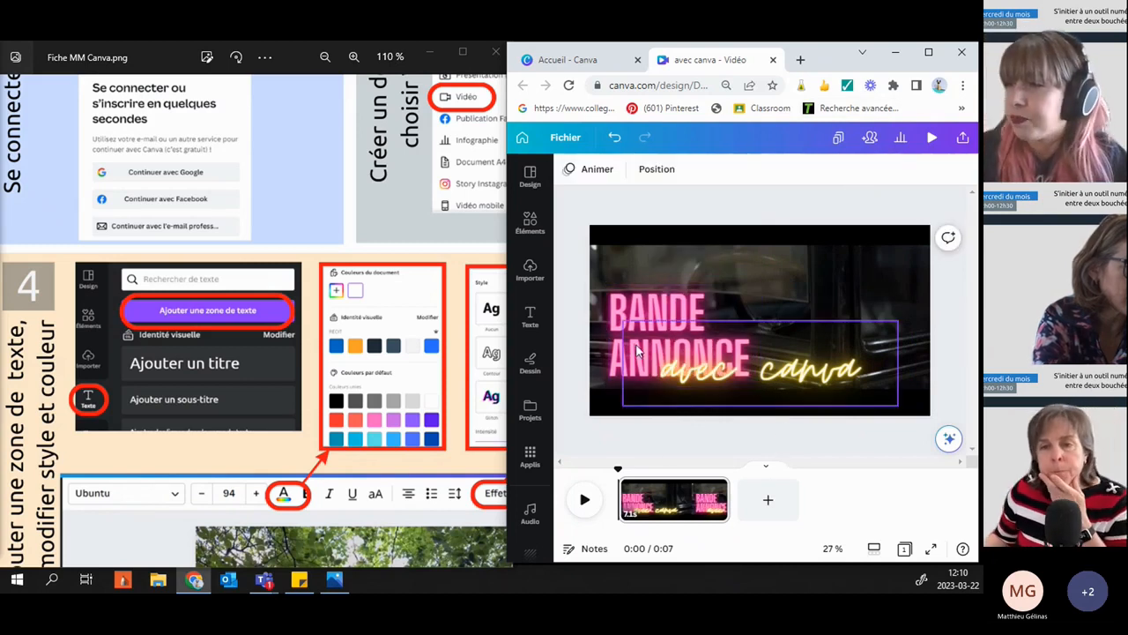
- Consult the guide sheet from the text effects section to the instructions for displaying a text's duration
left_click_drag(379, 426, 351, 413)
left_click_drag(419, 393, 254, 390)
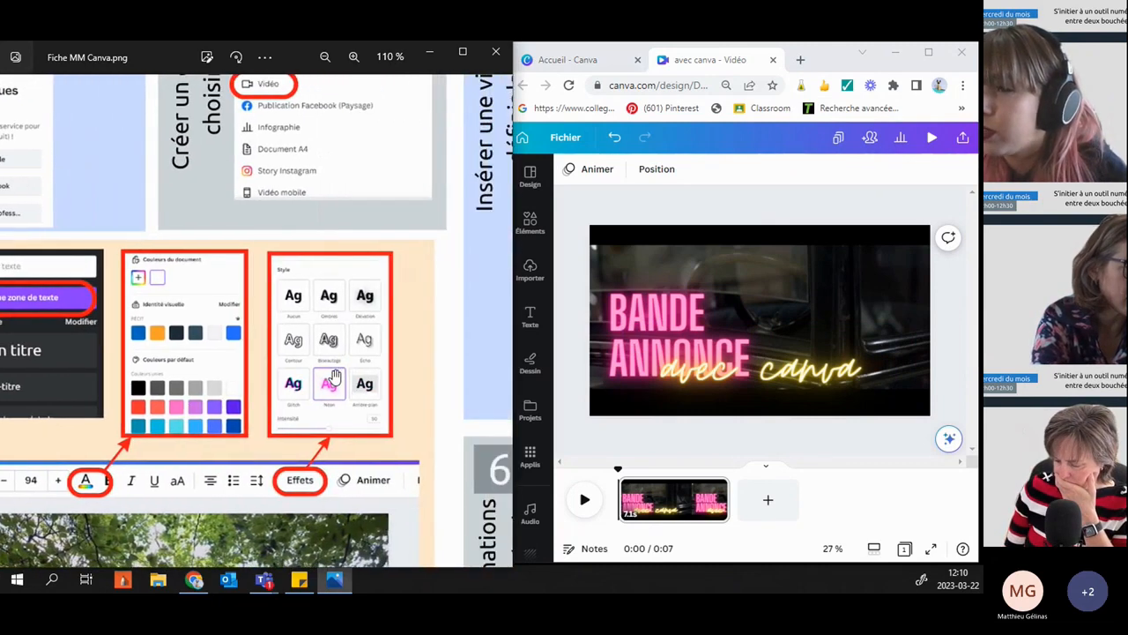
left_click_drag(332, 376, 416, 360)
left_click_drag(229, 409, 320, 226)
left_click_drag(343, 456, 247, 230)
left_click_drag(306, 272, 268, 282)
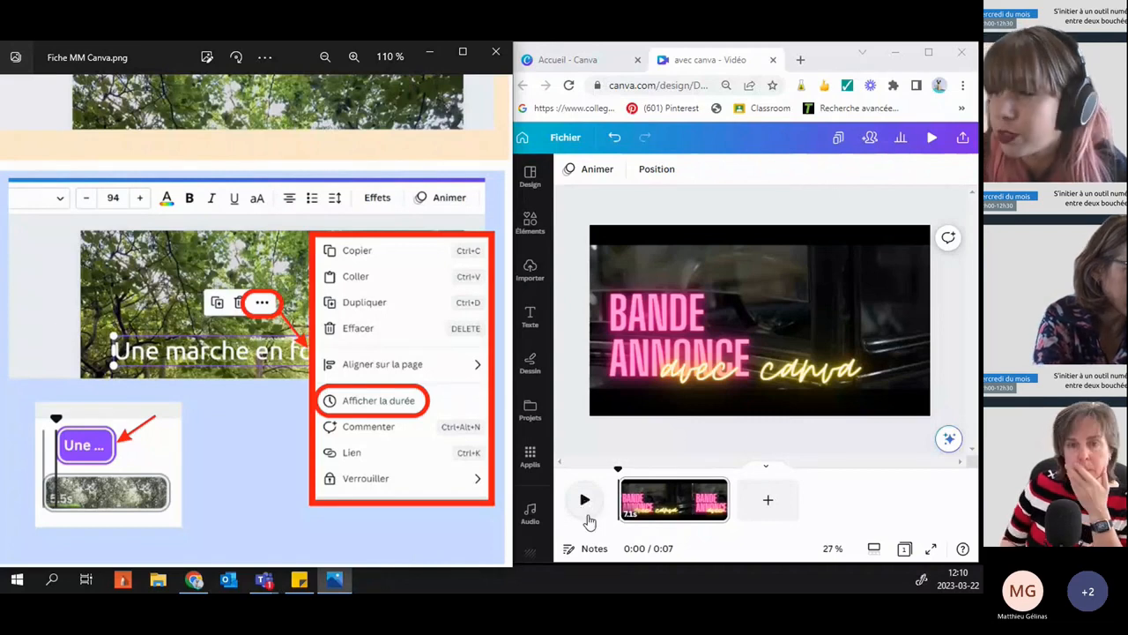
- Play the video to its end to check how long the title texts stay on screen
left_click(578, 508)
left_click(575, 509)
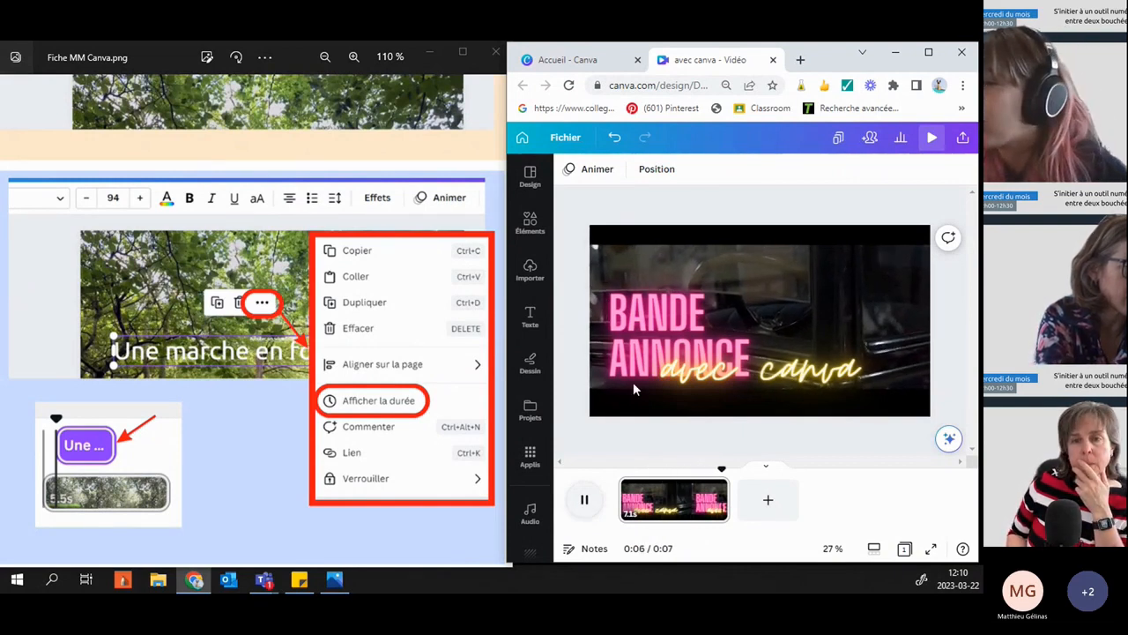
left_click(663, 345)
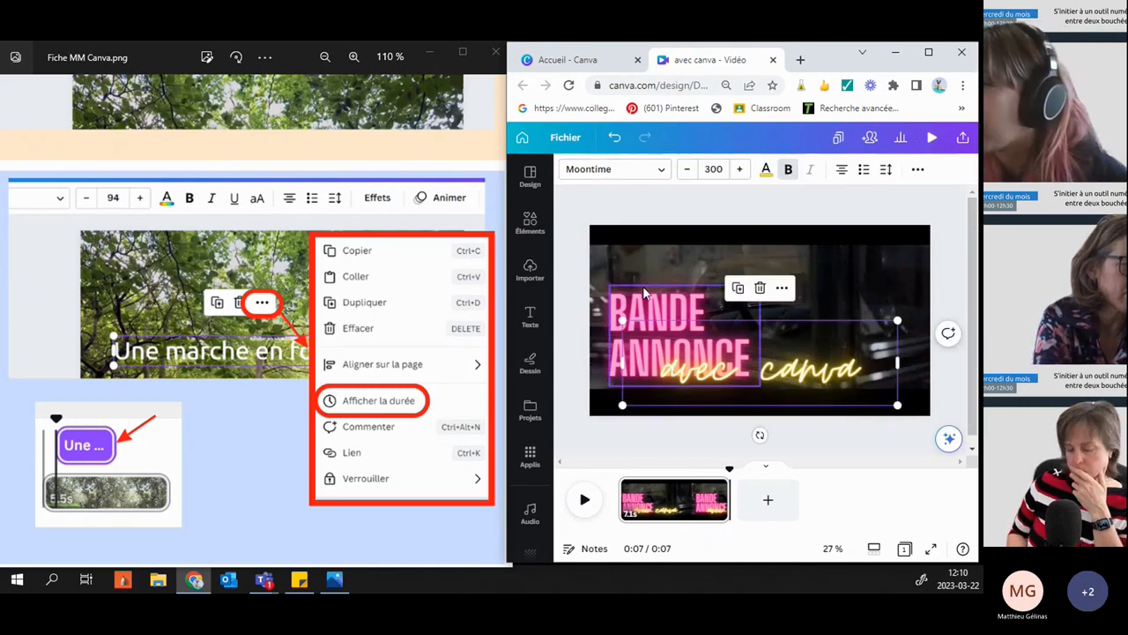
- Group the "BANDE ANNONCE" and "avec canva" texts into a single element
left_click(663, 349)
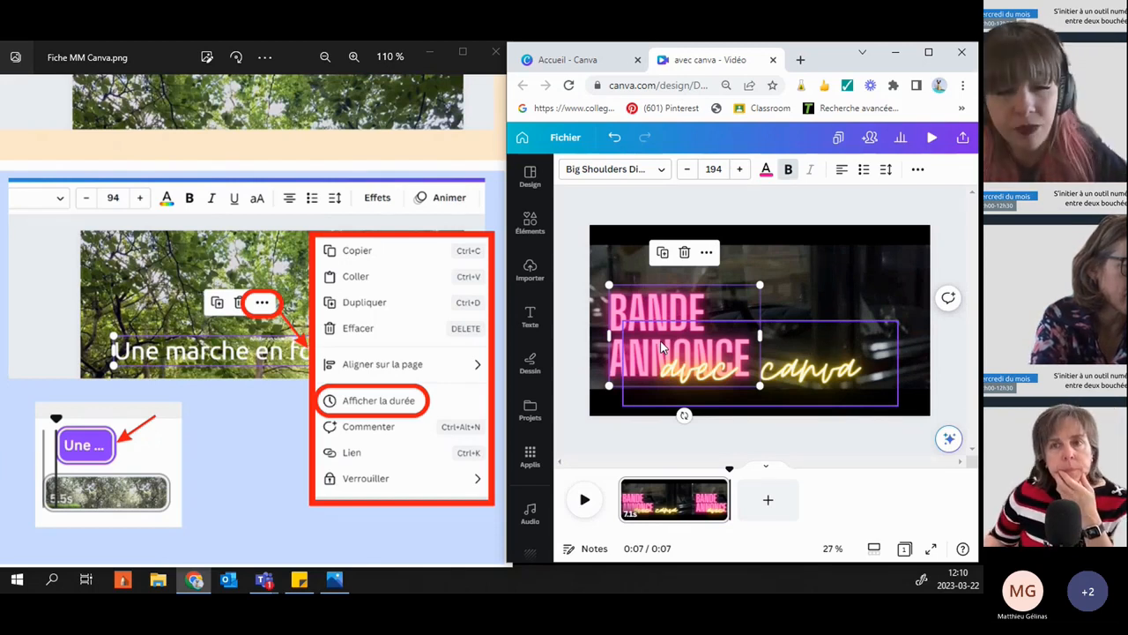
left_click(824, 366, "shift")
left_click(720, 252)
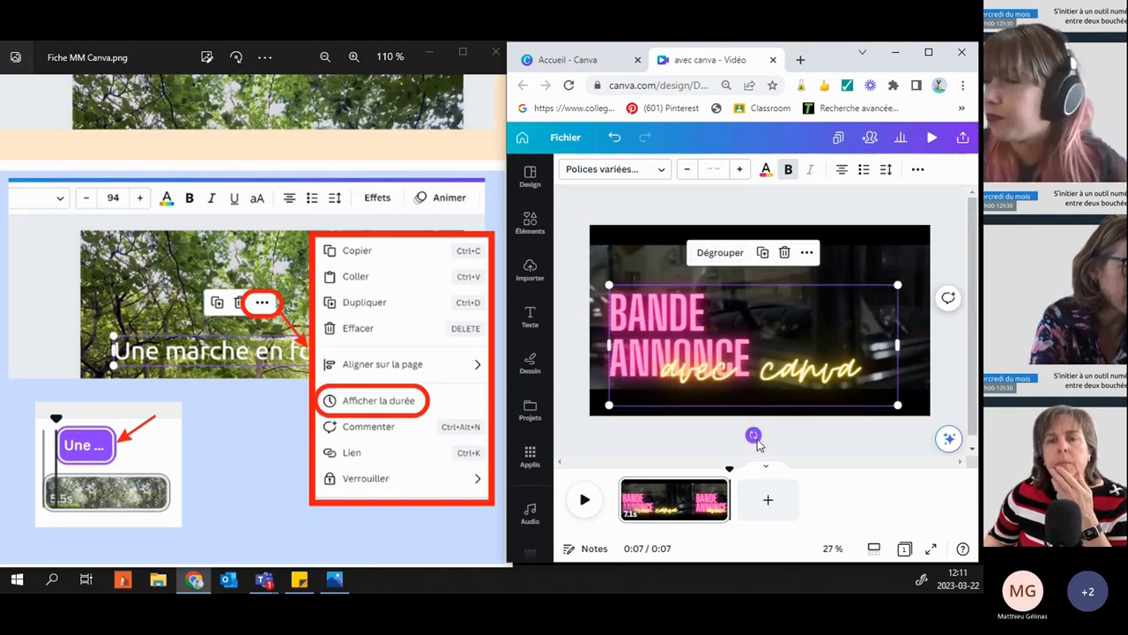
left_click(672, 439)
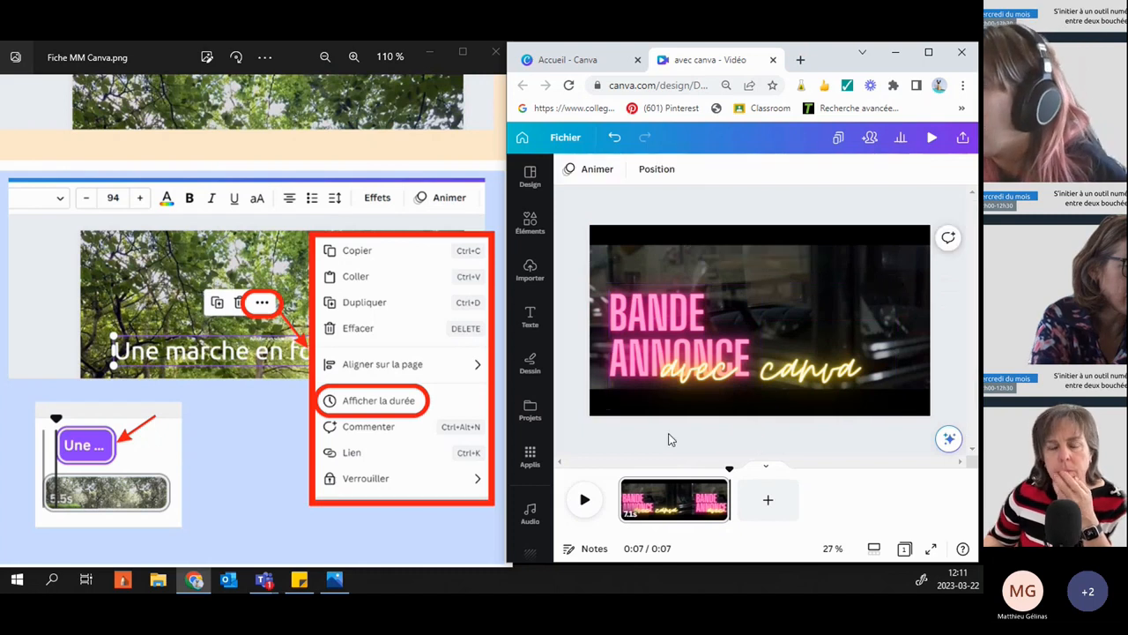
- Show the duration of the grouped title in the timeline with Afficher la durée
left_click(666, 310)
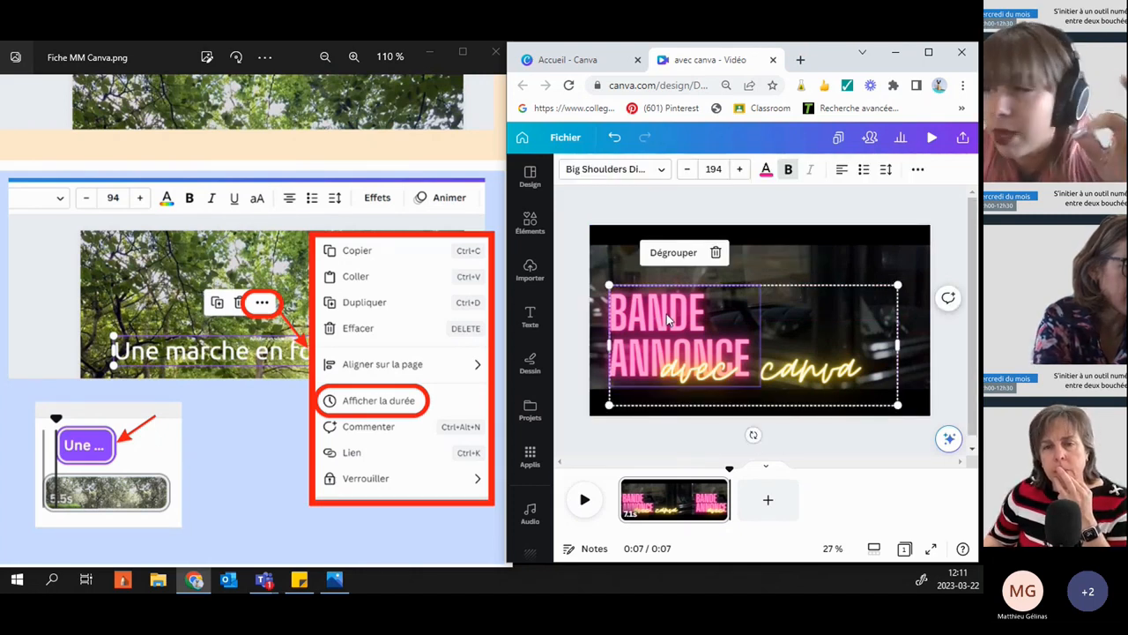
right_click(684, 333)
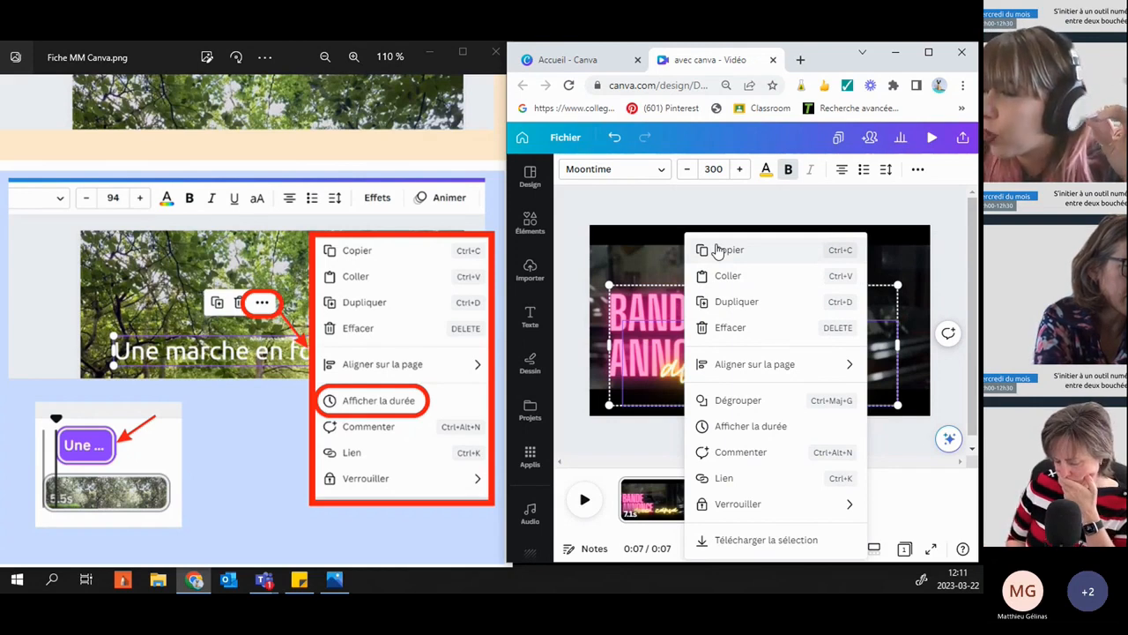
left_click(717, 439)
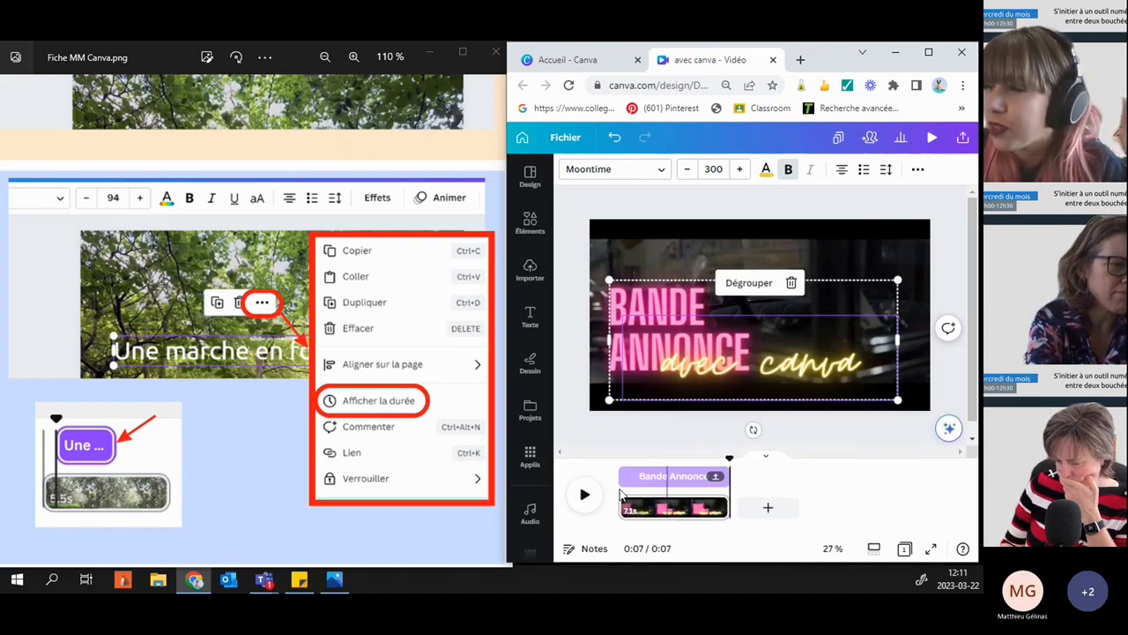
- Shorten the grouped title's timing to start just after the video begins and end at about 0:04, and preview the result
left_click(665, 478)
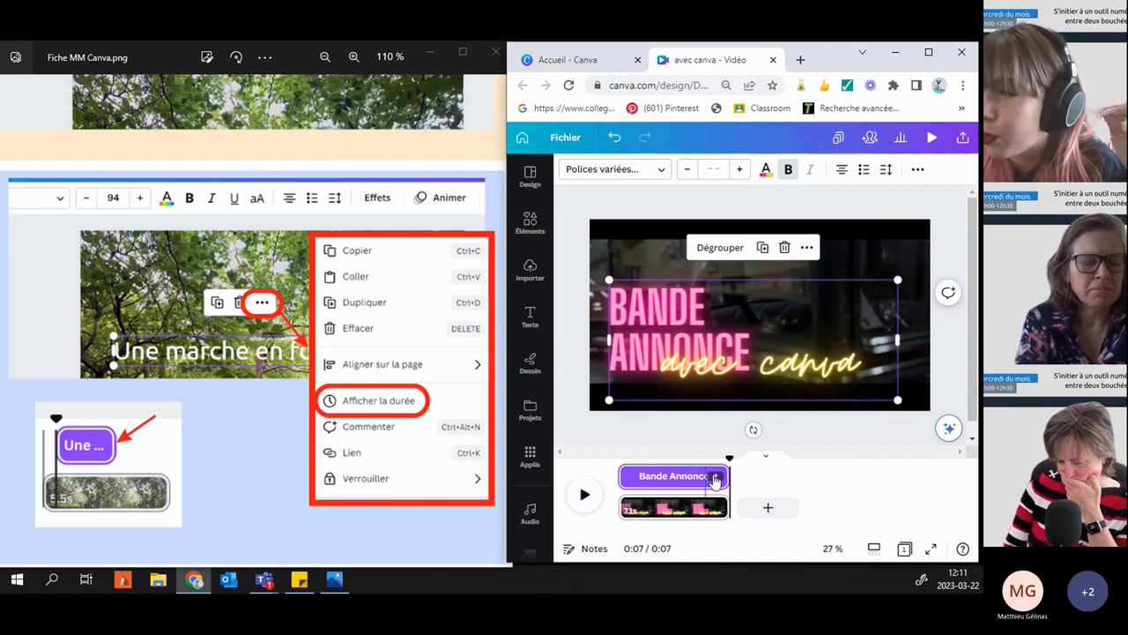
left_click_drag(730, 476, 651, 477)
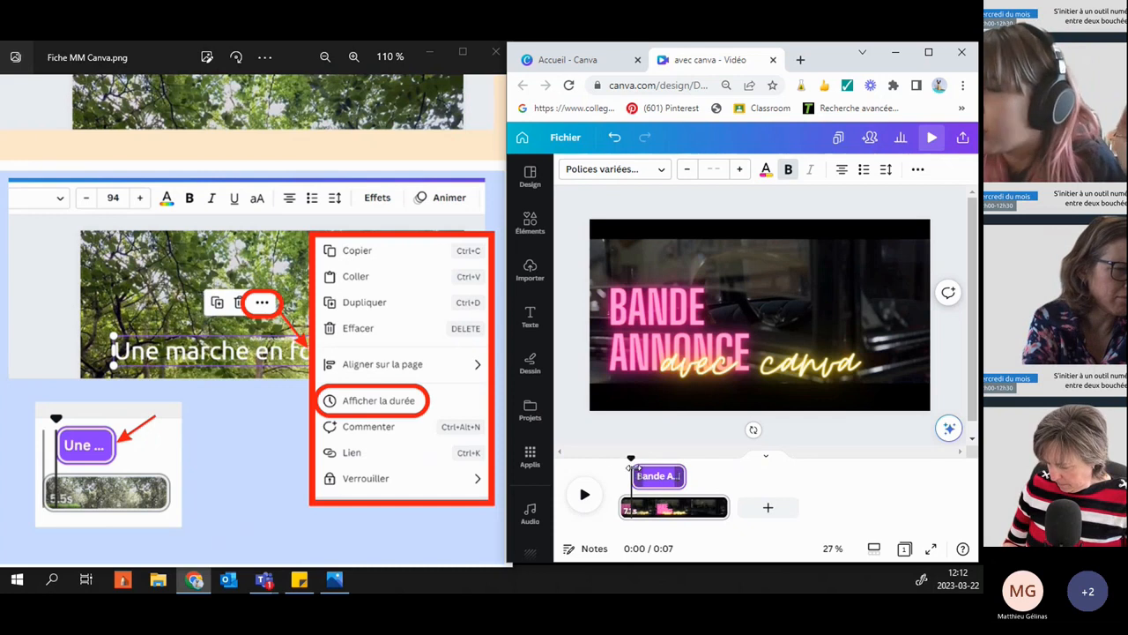
key("space")
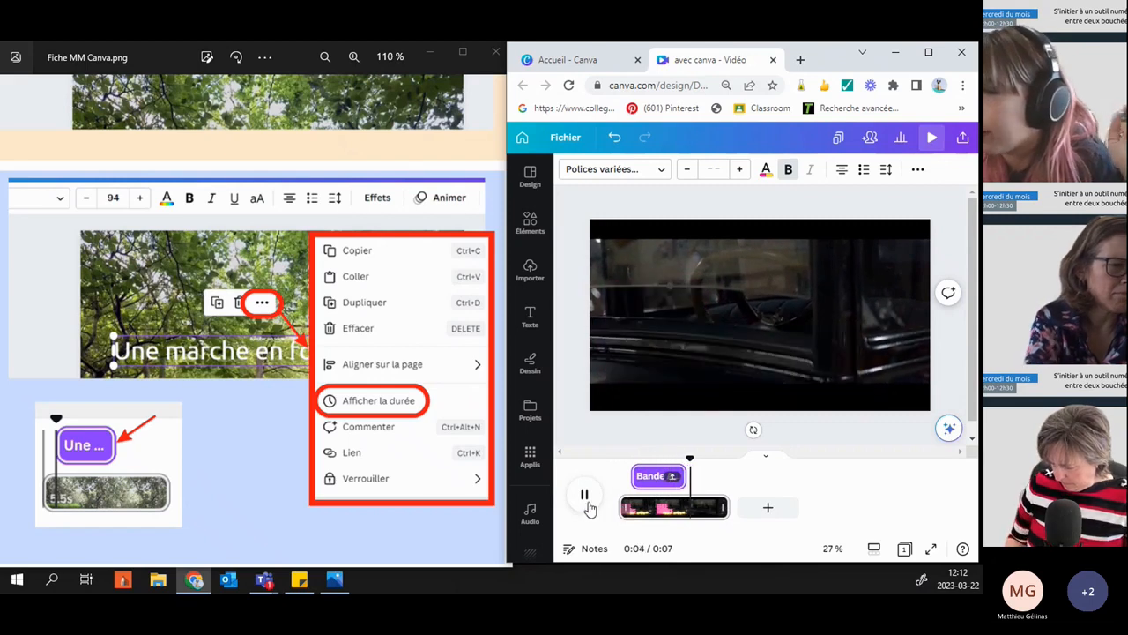
left_click(585, 497)
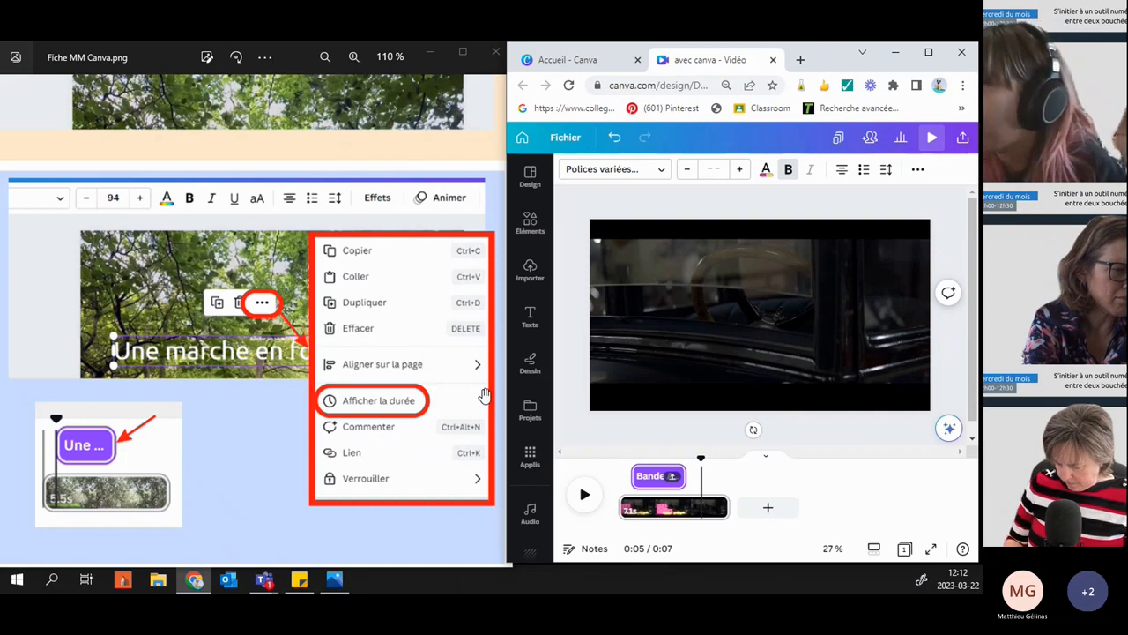
- Apply the Coup d'éponge animation to the grouped "BANDE ANNONCE avec canva" title
left_click(651, 481)
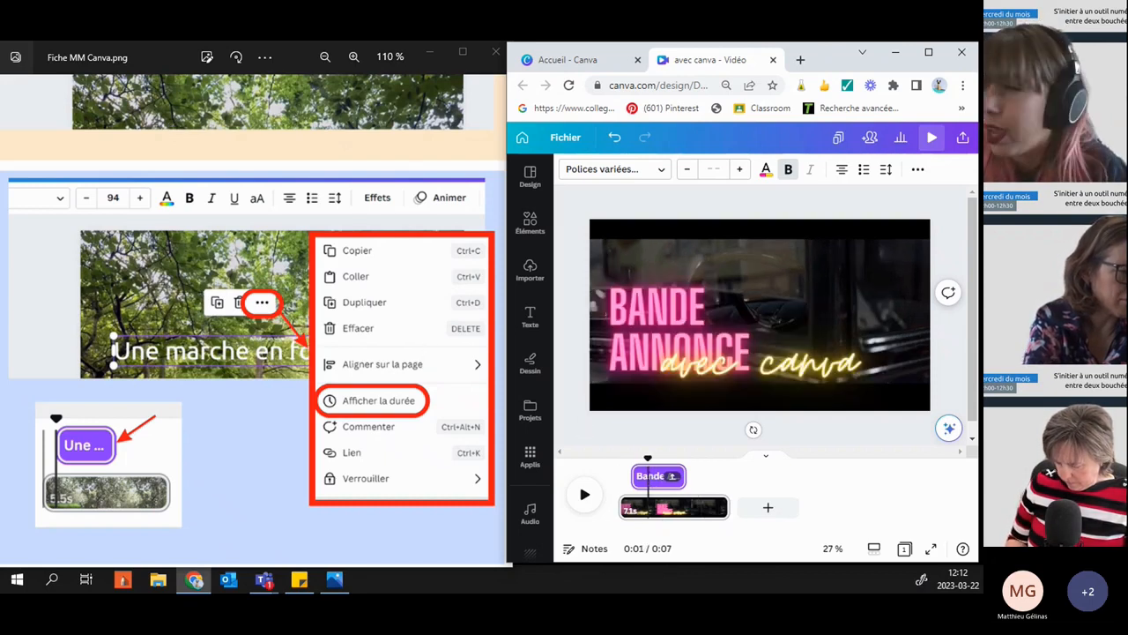
left_click(668, 351)
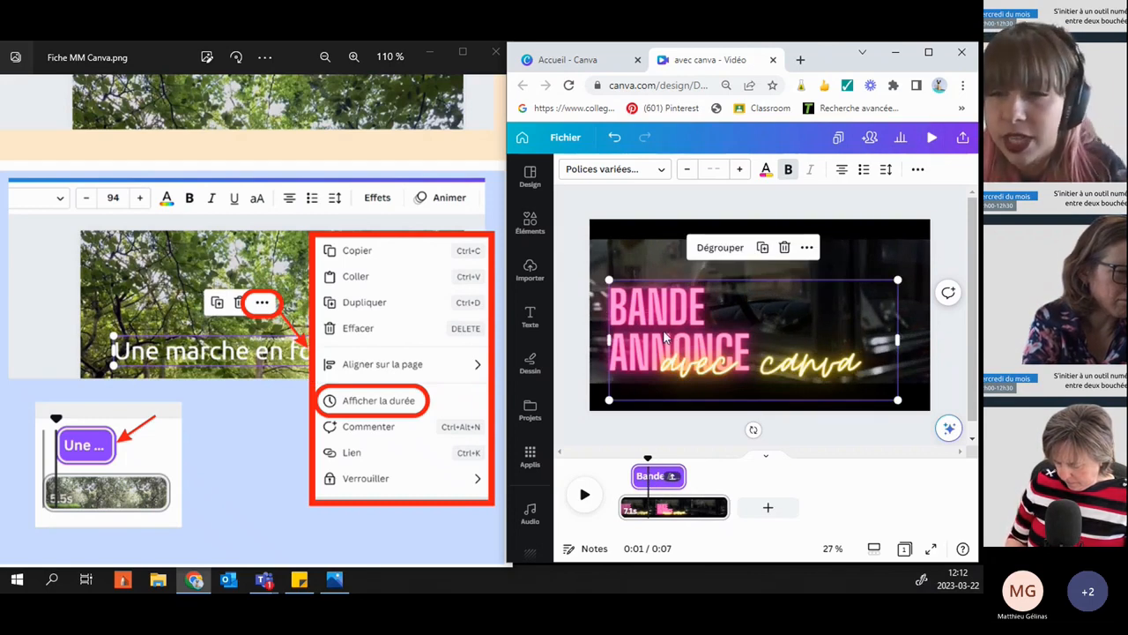
left_click(919, 170)
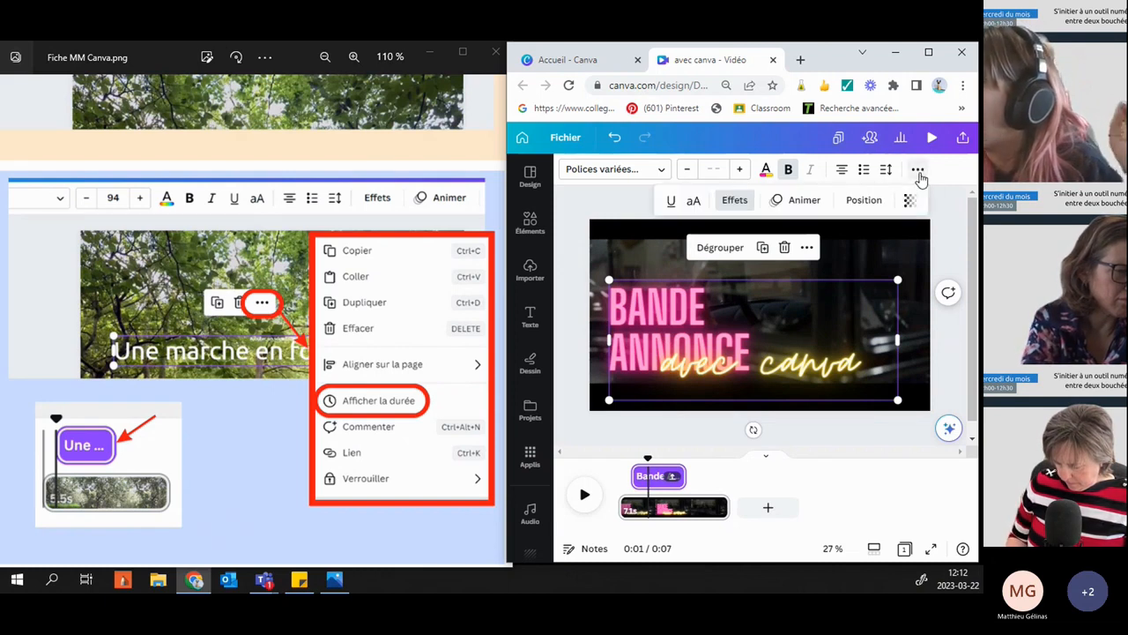
left_click(787, 201)
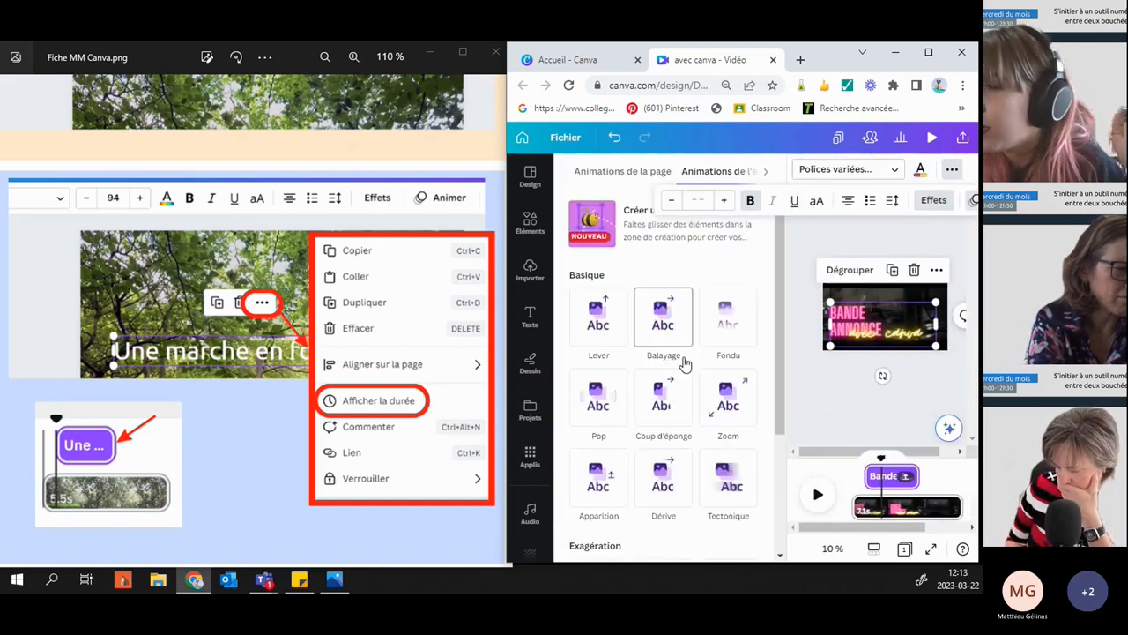
scroll(683, 361, "down", 2)
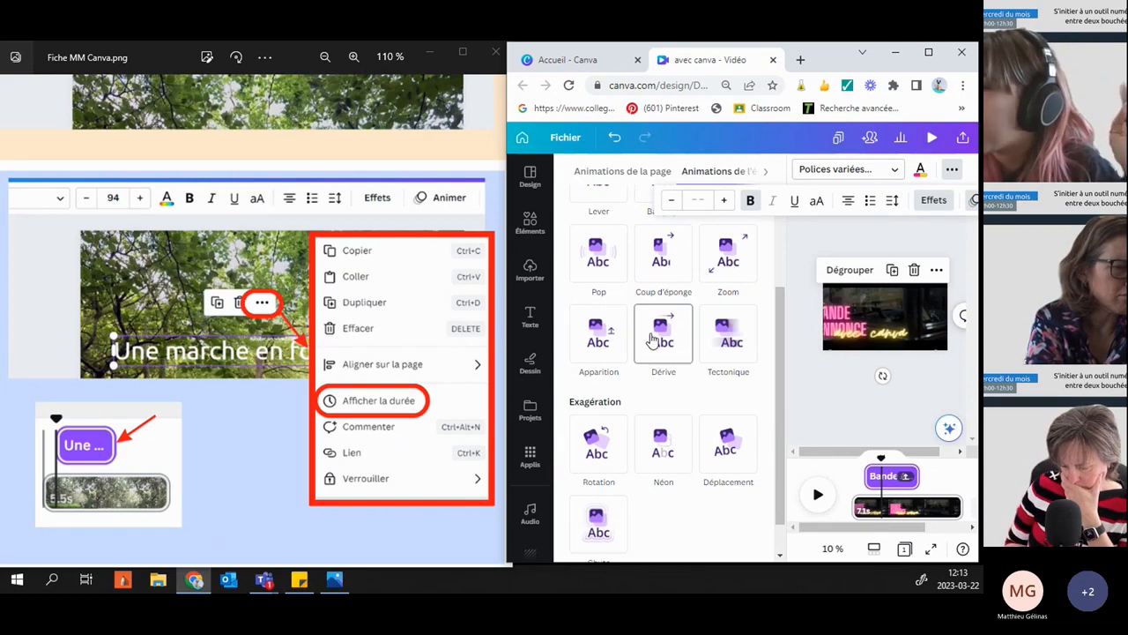
scroll(634, 397, "down", 1)
scroll(634, 397, "up", 3)
scroll(633, 397, "down", 3)
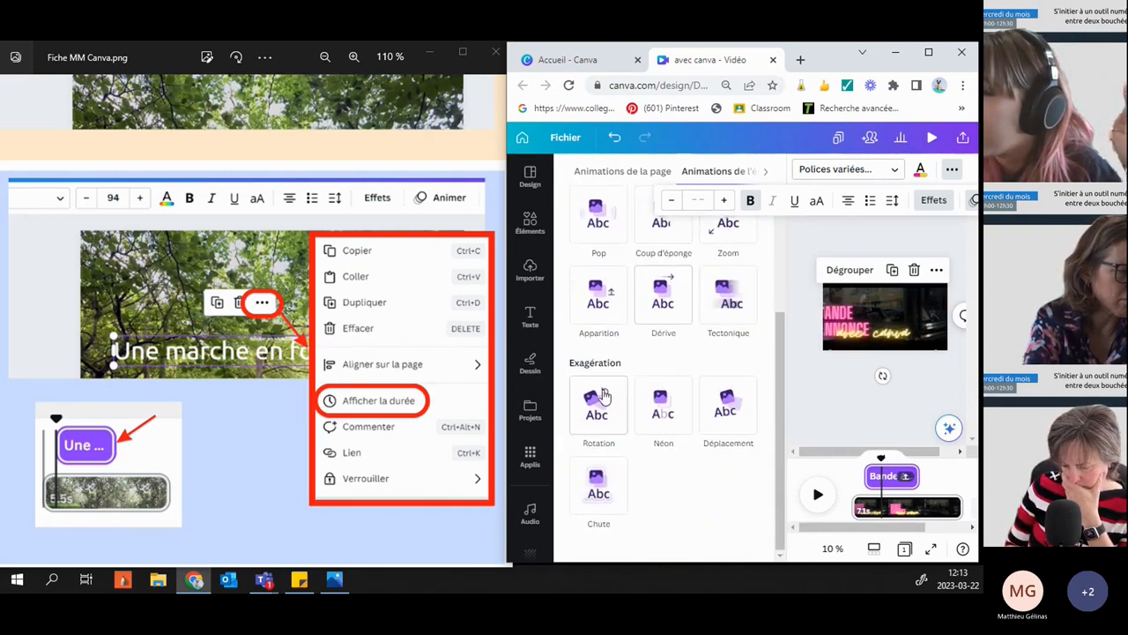
scroll(606, 379, "up", 4)
left_click(661, 357)
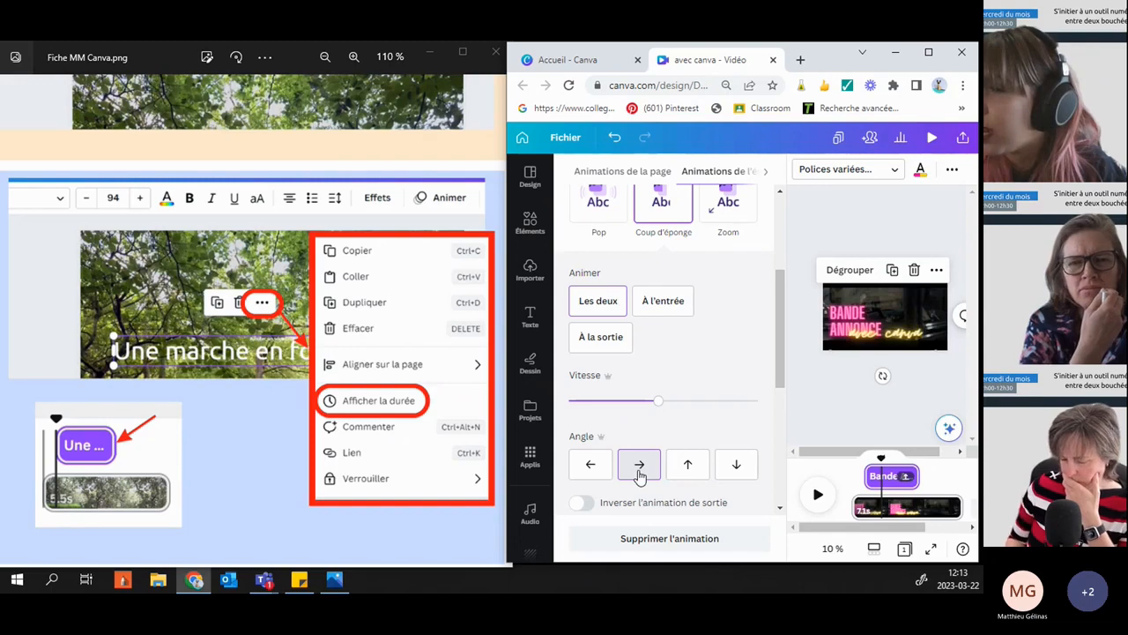
- Try the upward and downward angles for the title's Coup d'éponge animation, and return it to the rightward angle
left_click(692, 468)
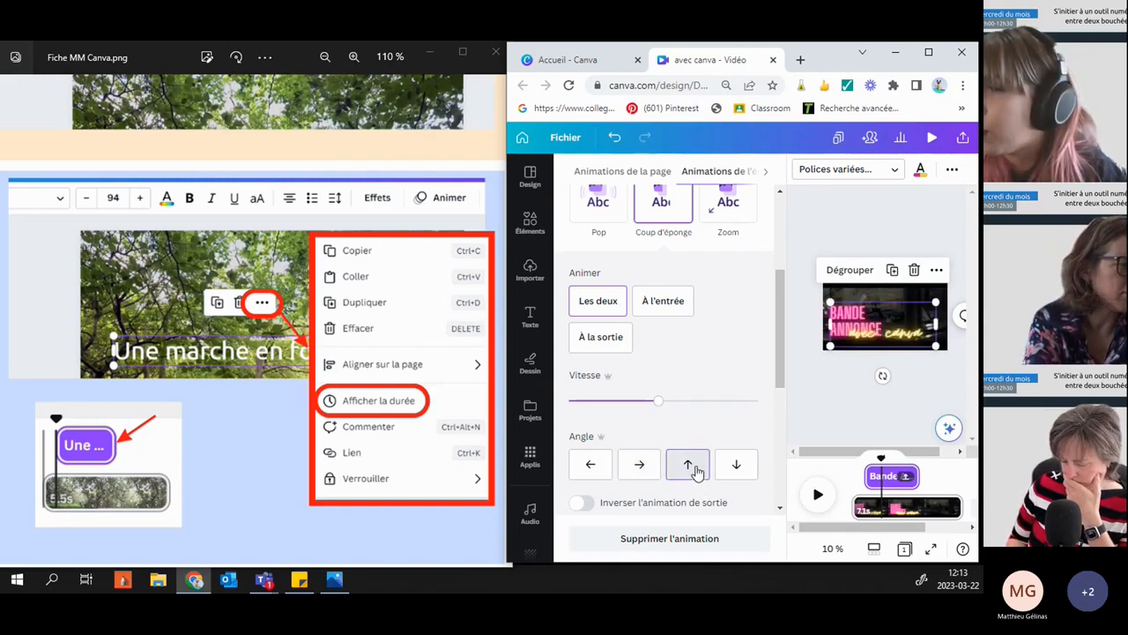
left_click(732, 465)
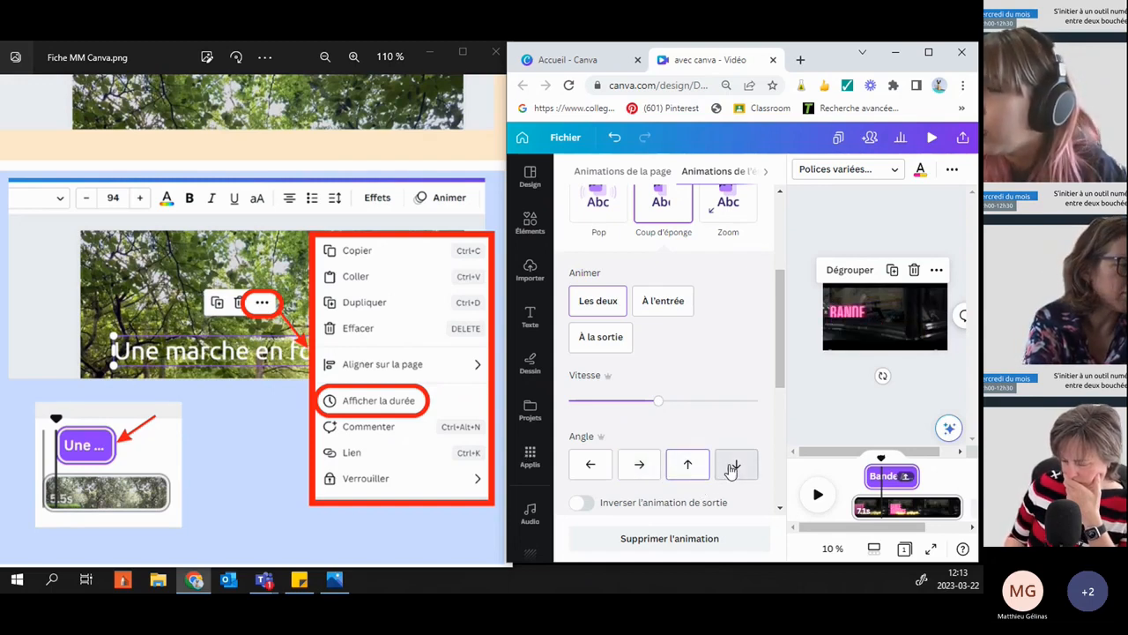
left_click(639, 462)
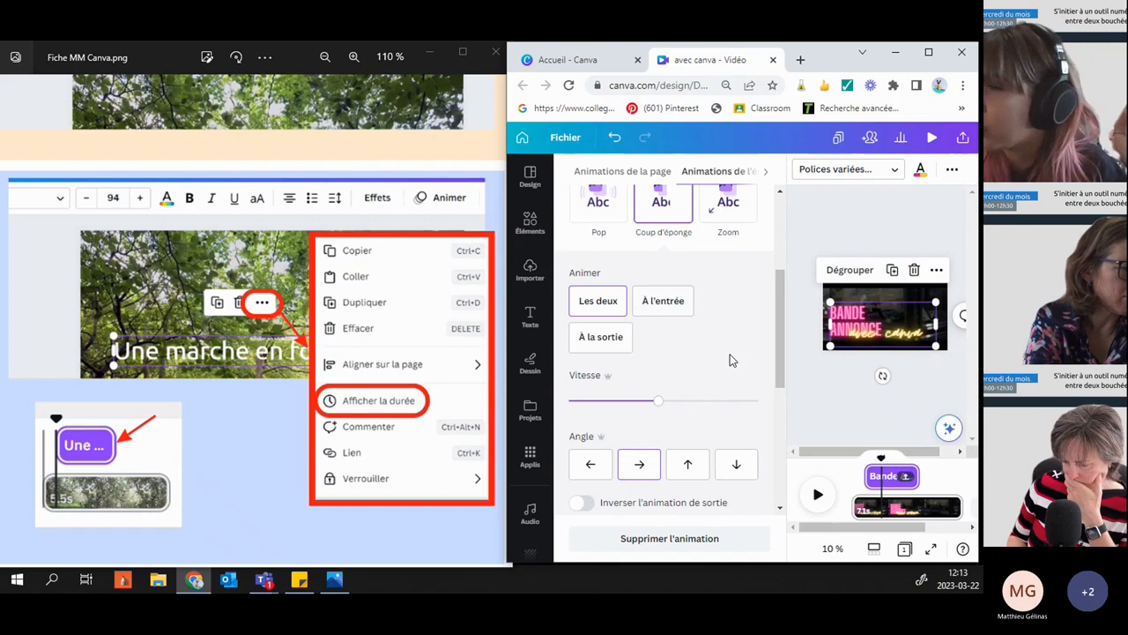
scroll(639, 304, "up", 3)
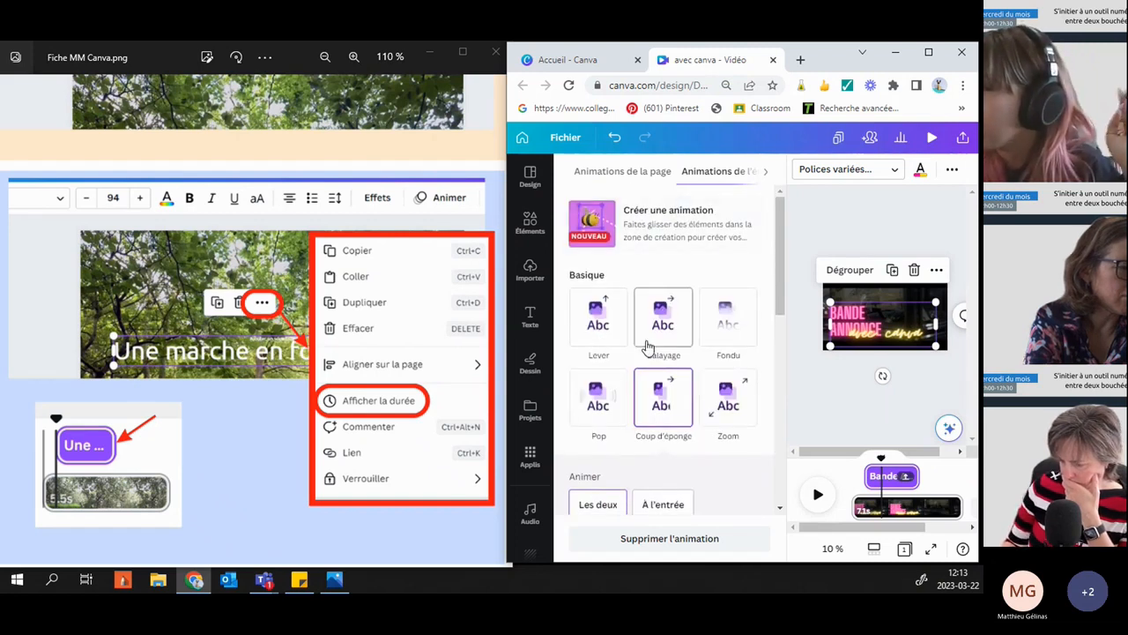
scroll(670, 308, "down", 3)
scroll(671, 307, "down", 5)
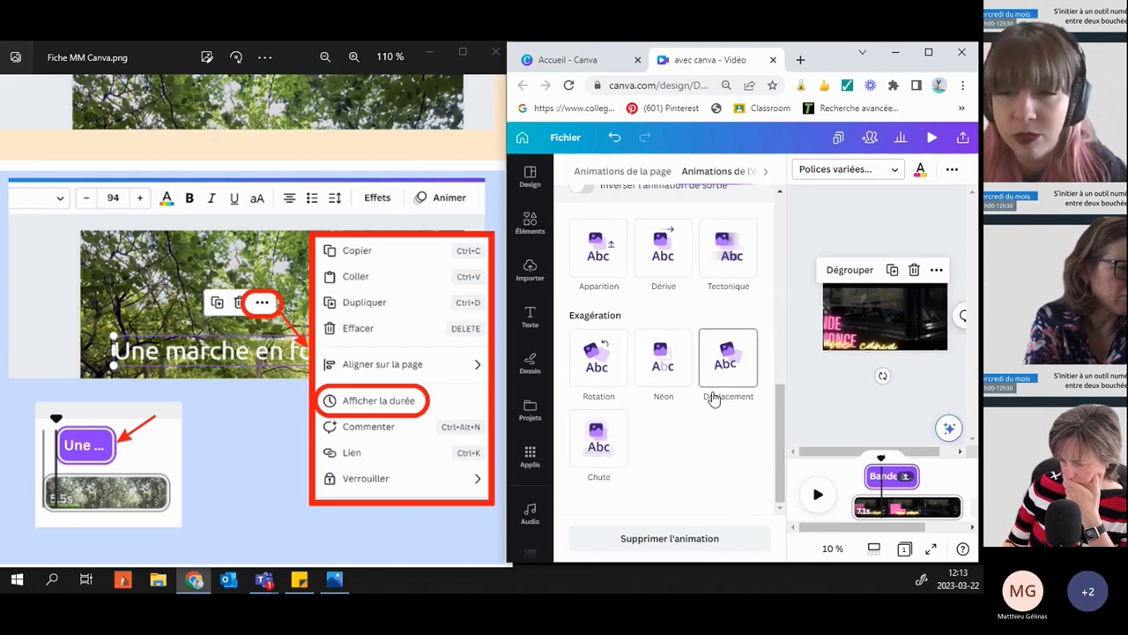
left_click(811, 395)
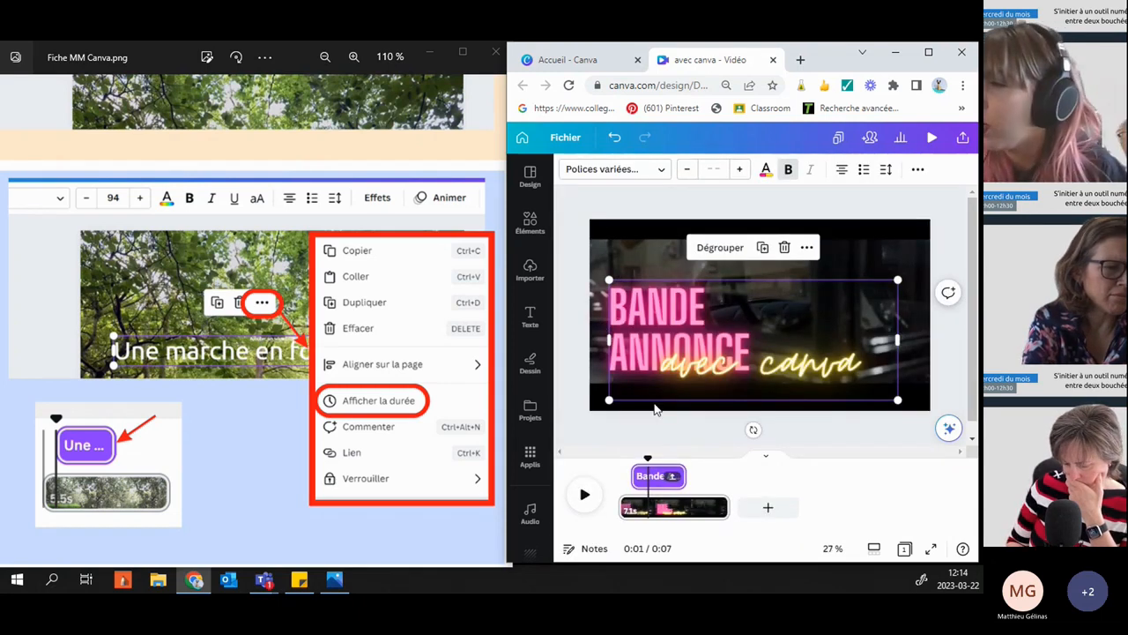
- Play the video from its beginning to check how the animated title enters and exits
left_click_drag(648, 454, 622, 454)
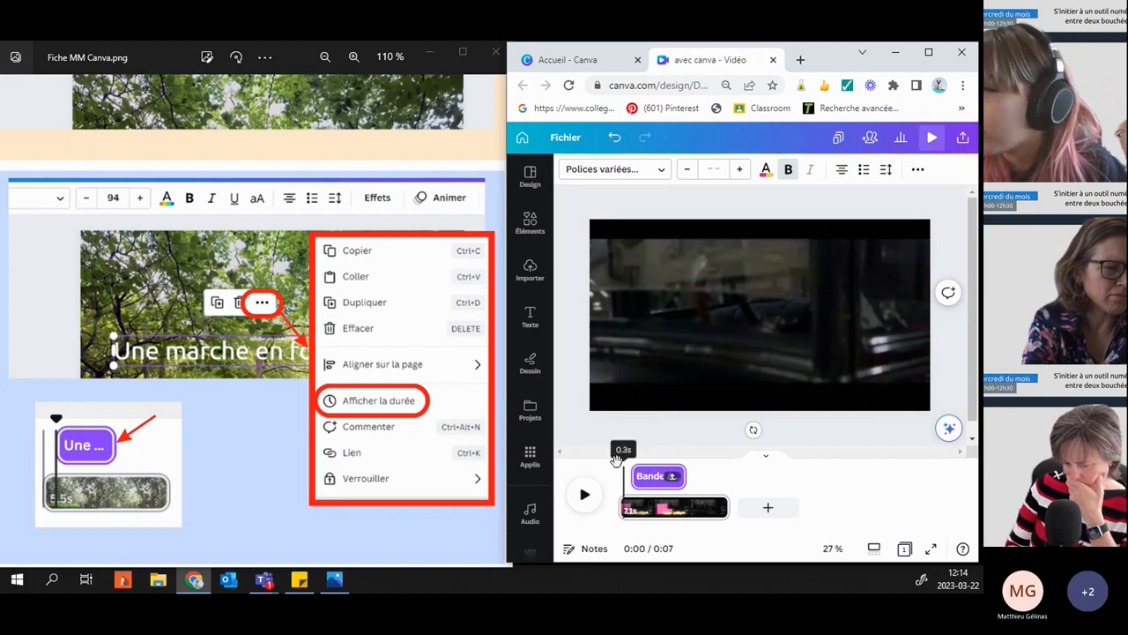
left_click(583, 491)
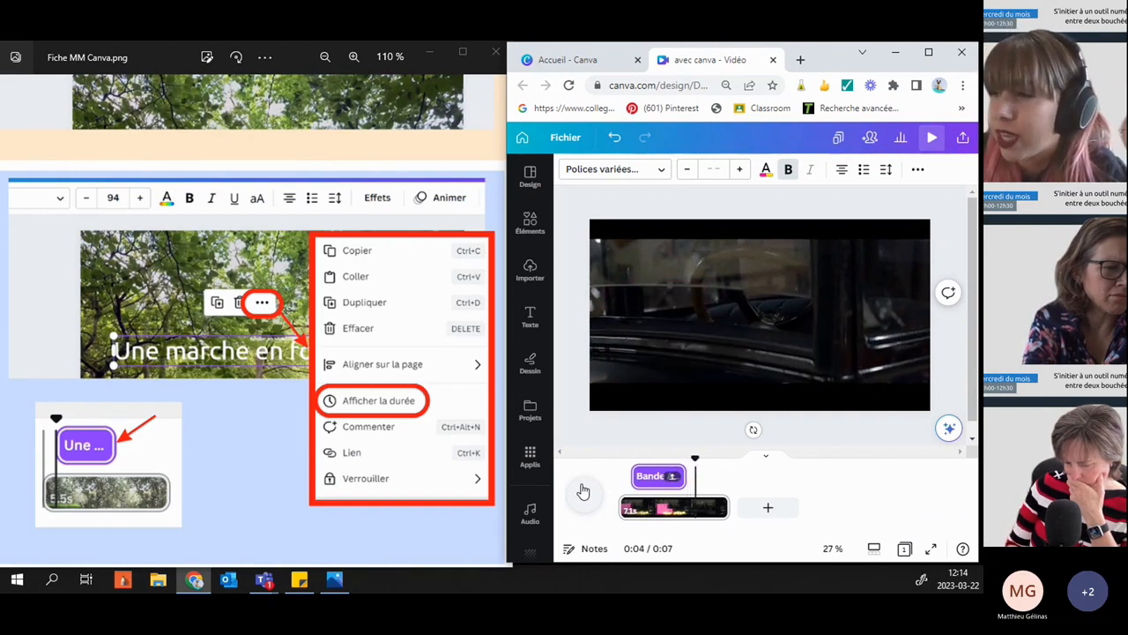
left_click(585, 497)
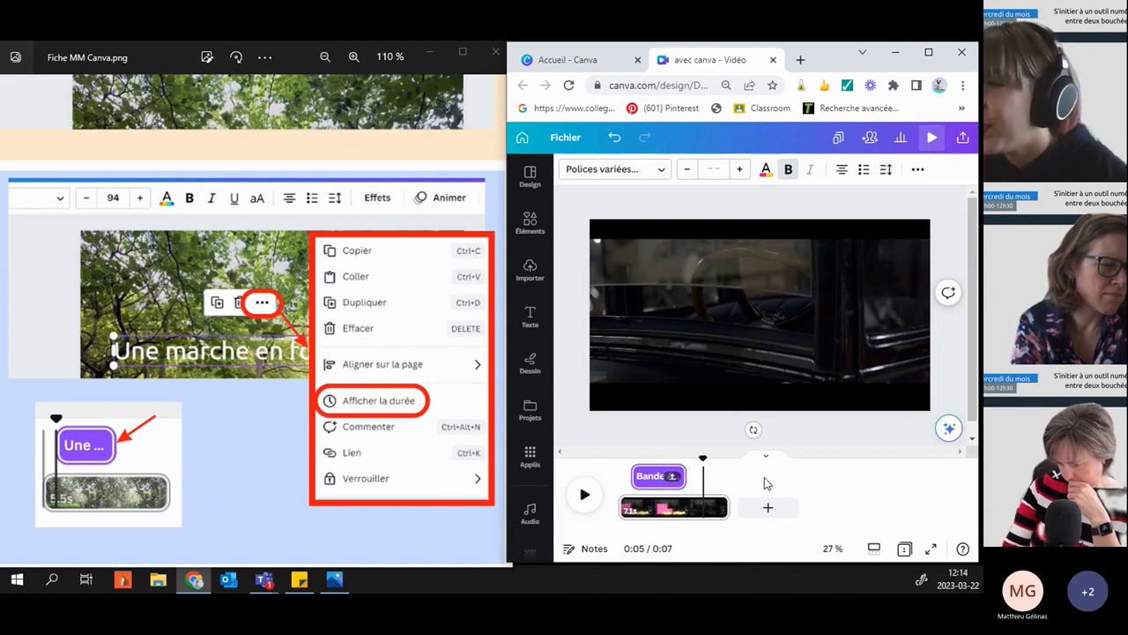
left_click_drag(706, 462, 634, 457)
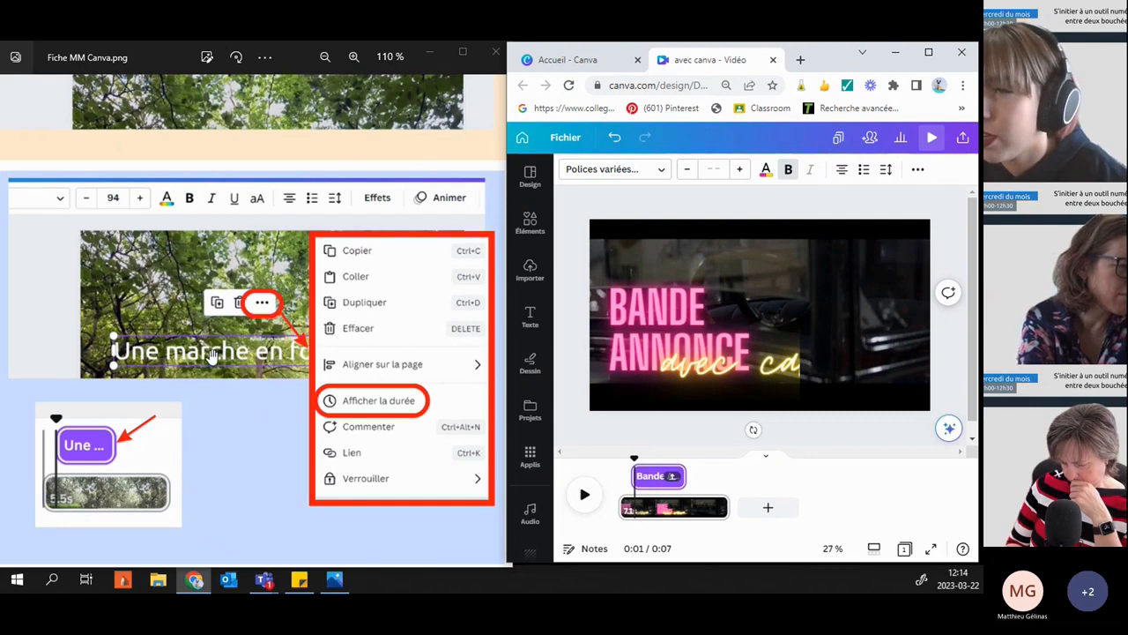
- Examine step 4 of the guide sheet, on adding a text box and changing its style and colour, at 82 % zoom
left_click_drag(212, 353, 239, 499)
left_click_drag(145, 394, 282, 419)
left_click_drag(401, 306, 233, 417)
left_click_drag(318, 267, 422, 382)
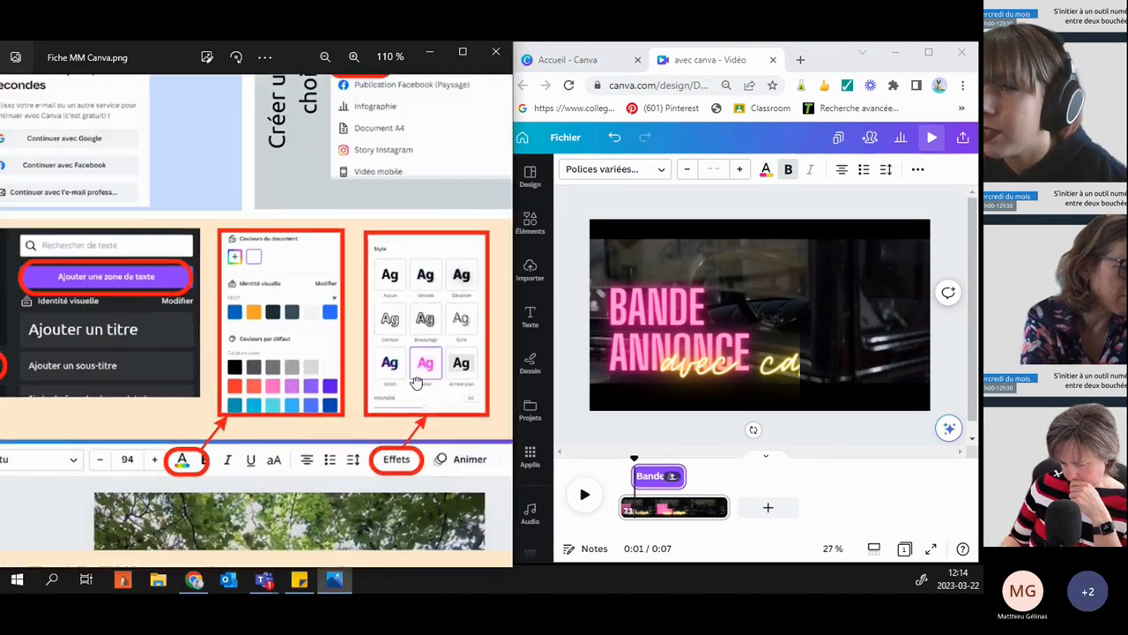
left_click_drag(209, 349, 240, 241)
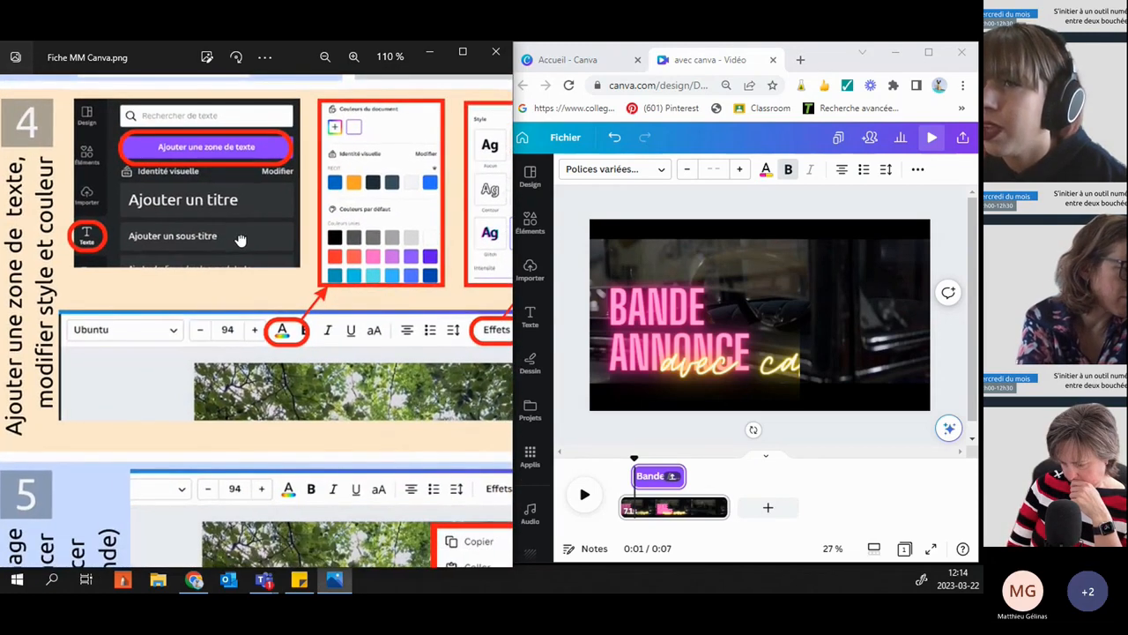
left_click(324, 56)
left_click(323, 56)
left_click(324, 56)
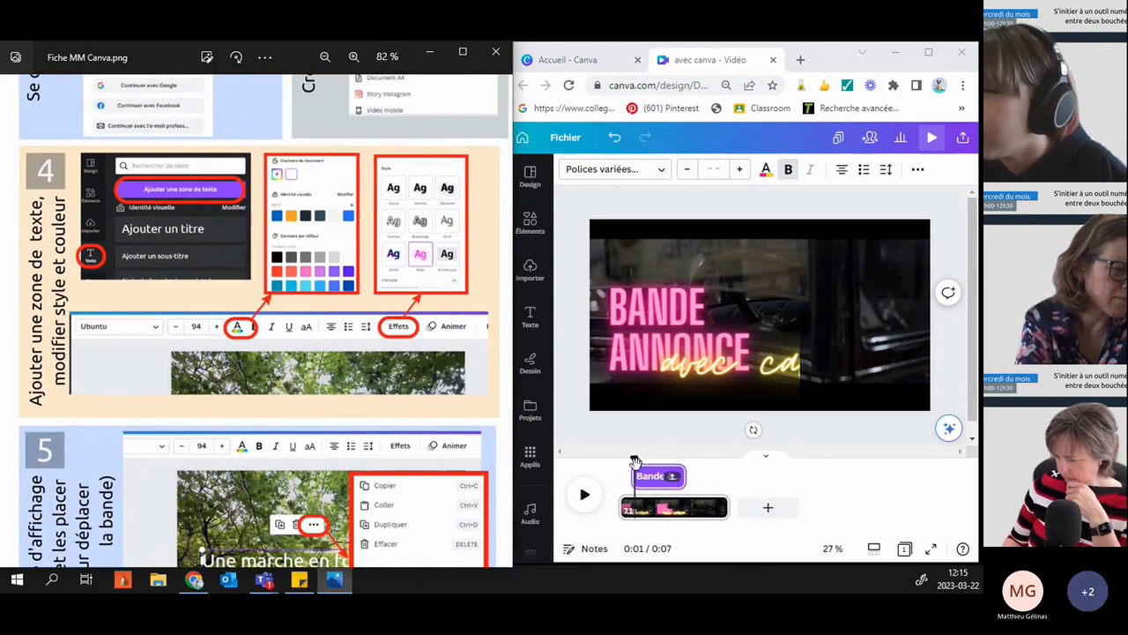
- Add a new text box to the video at about 0:04 and set its font size to 60
left_click_drag(636, 463, 681, 451)
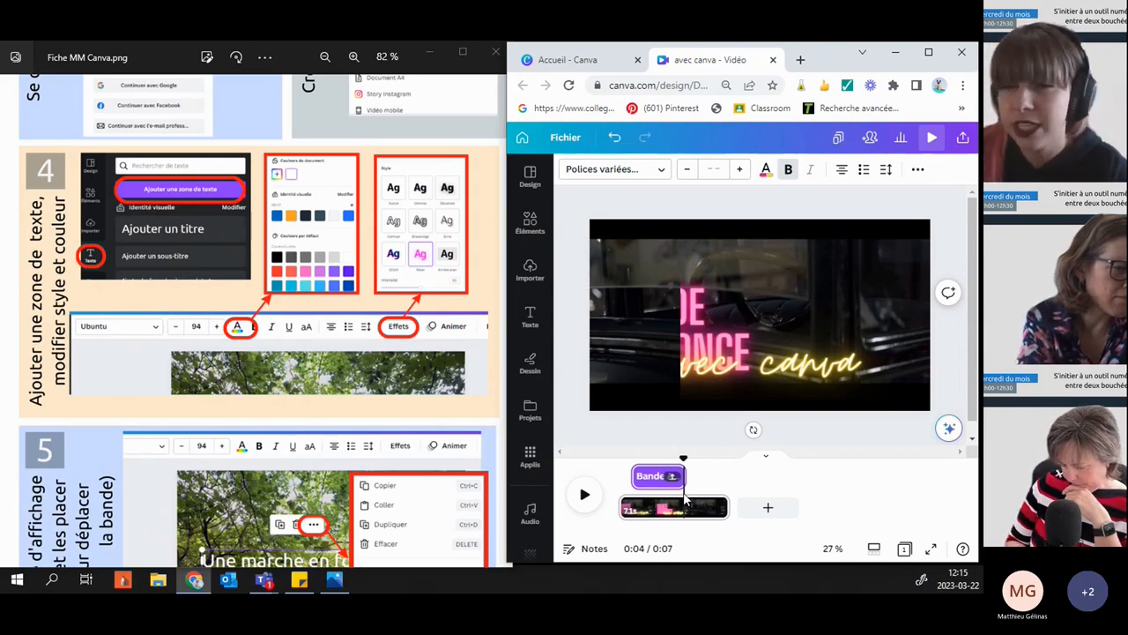
left_click(535, 315)
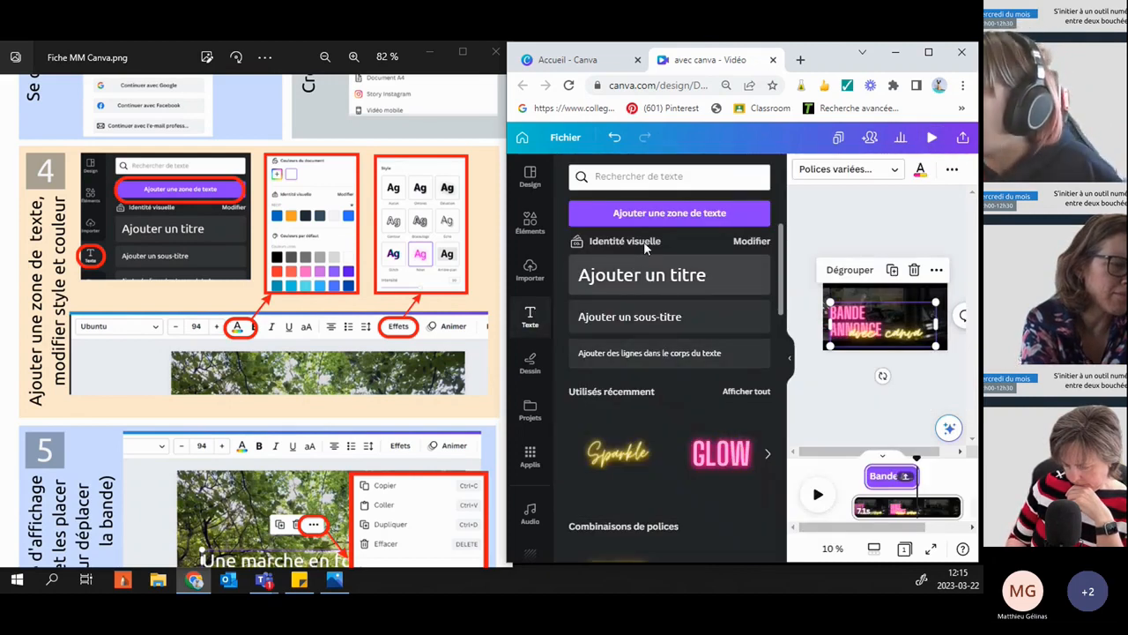
left_click(648, 213)
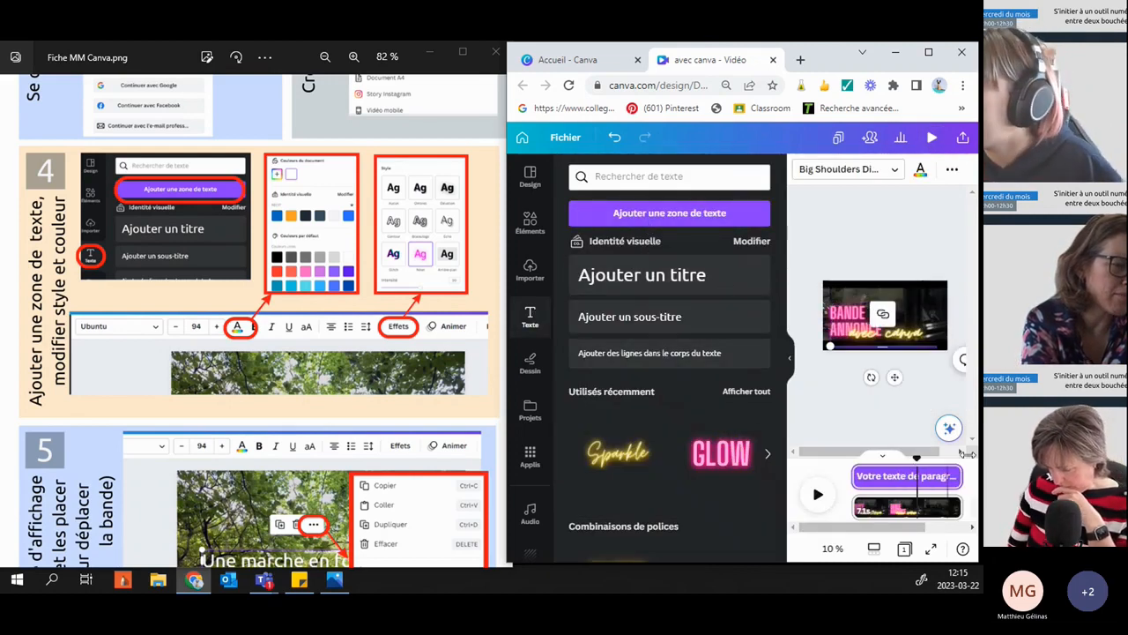
left_click(791, 369)
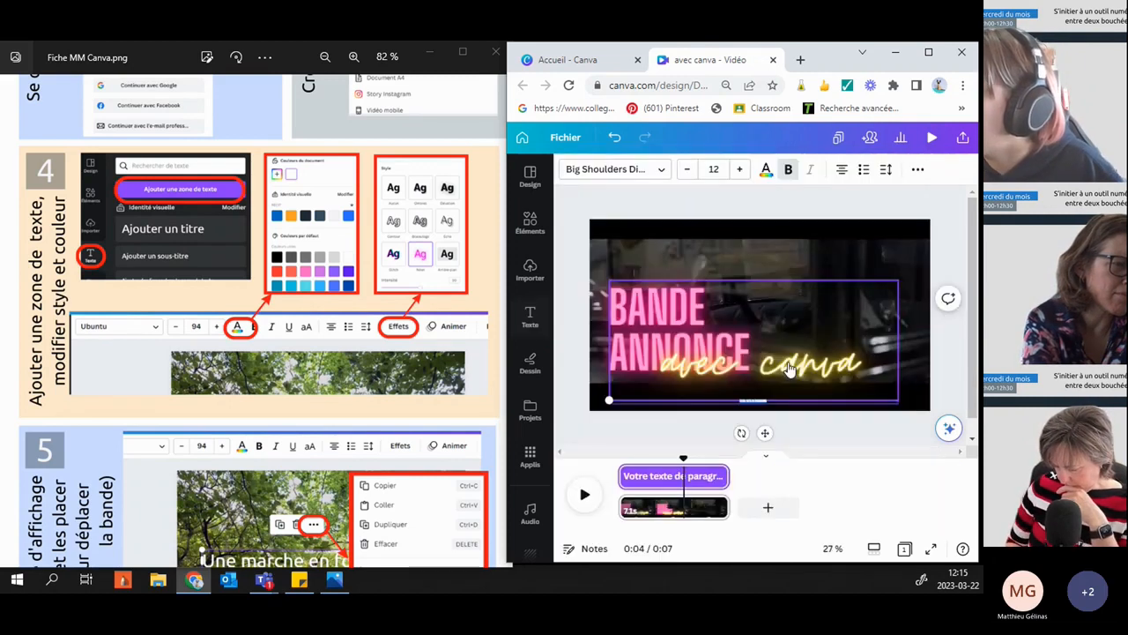
left_click(727, 169)
left_click(727, 168)
type("60")
key("Return")
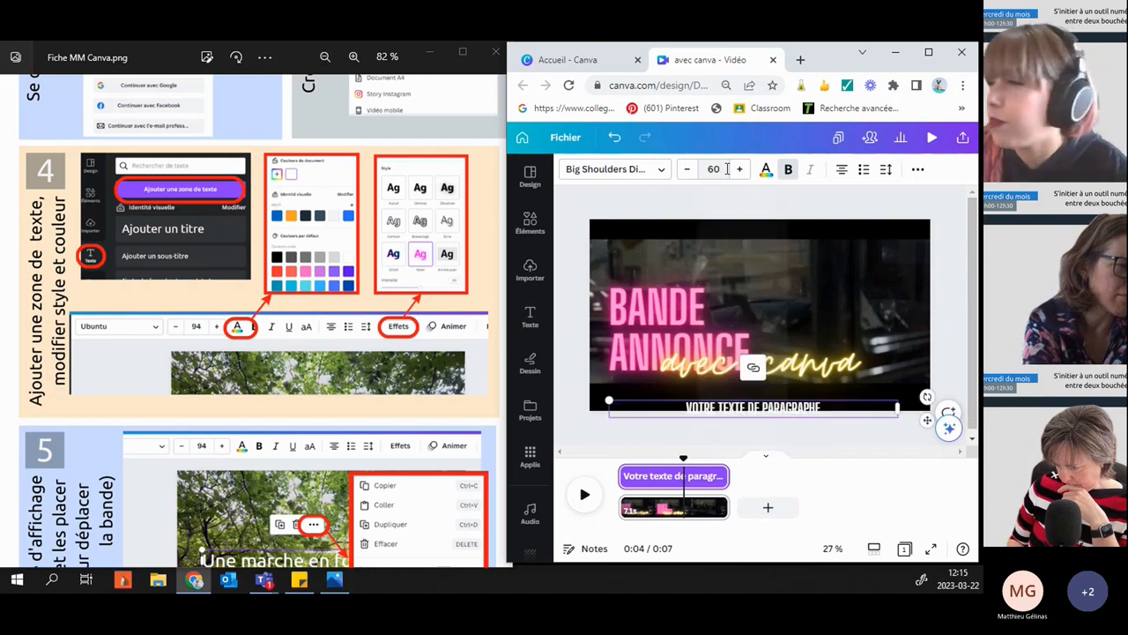
- Replace the new text box's placeholder with "Par le récit du domaine des arts"
double_click(733, 405)
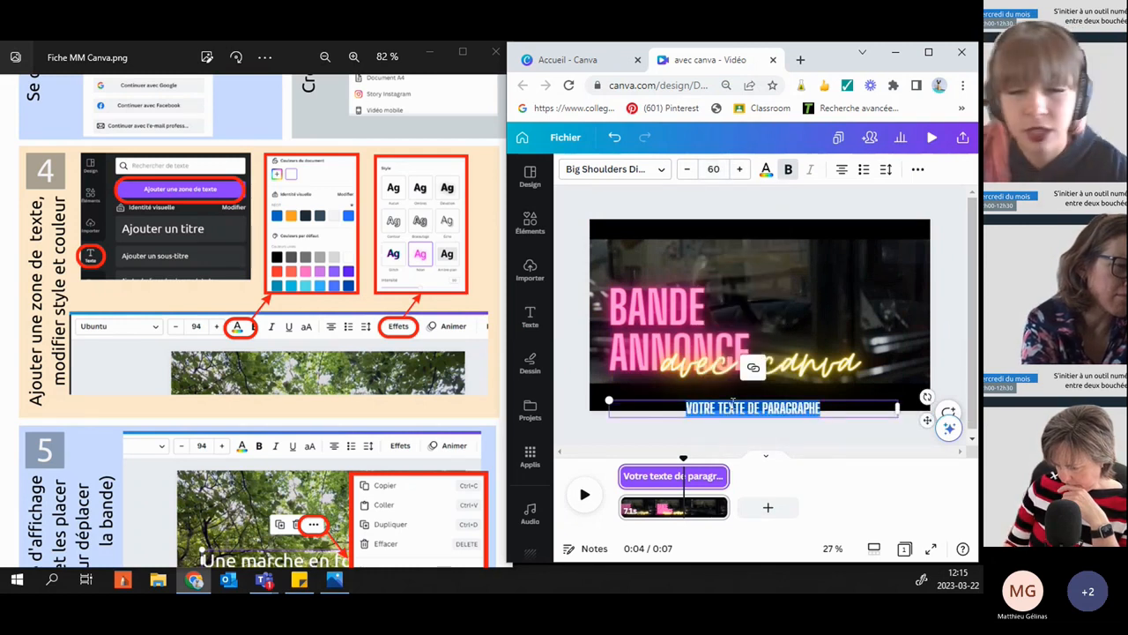
type("Par le")
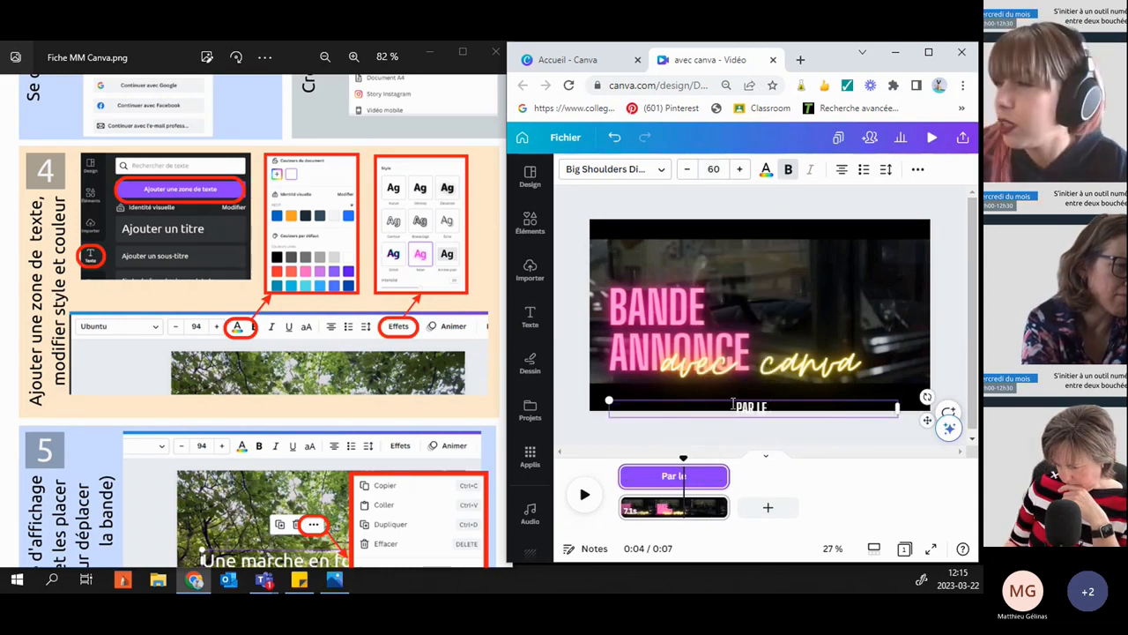
type(" récit du dom")
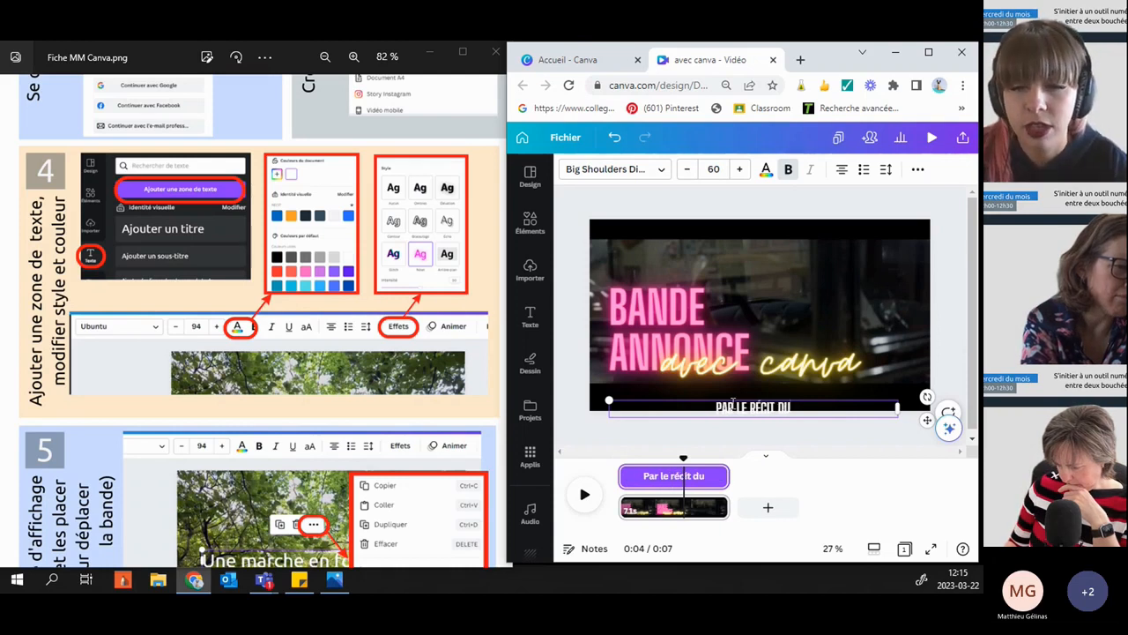
type("aine des")
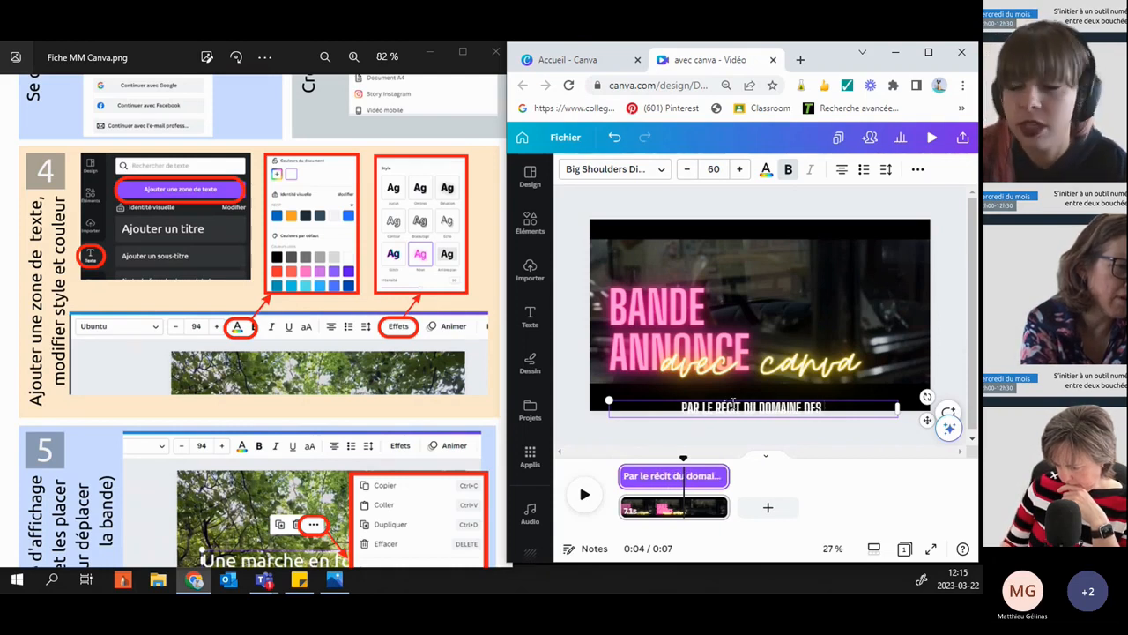
type(" arts")
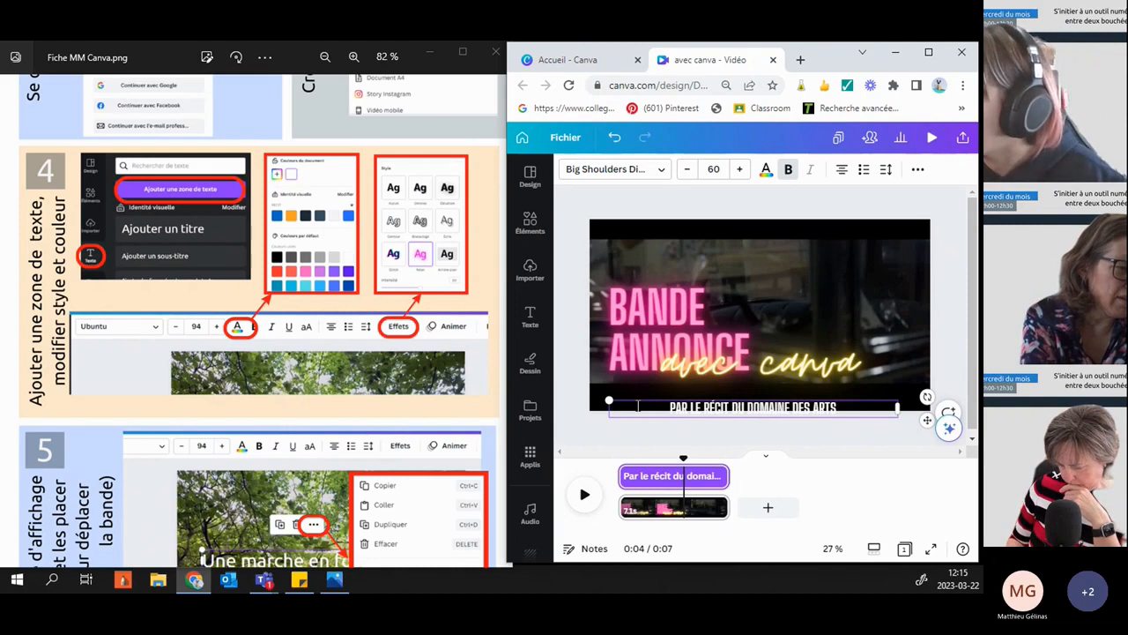
- Move the "Par le récit du domaine des arts" text to the lower-right corner of the video and colour it yellow-orange
left_click_drag(690, 408, 780, 402)
left_click(766, 169)
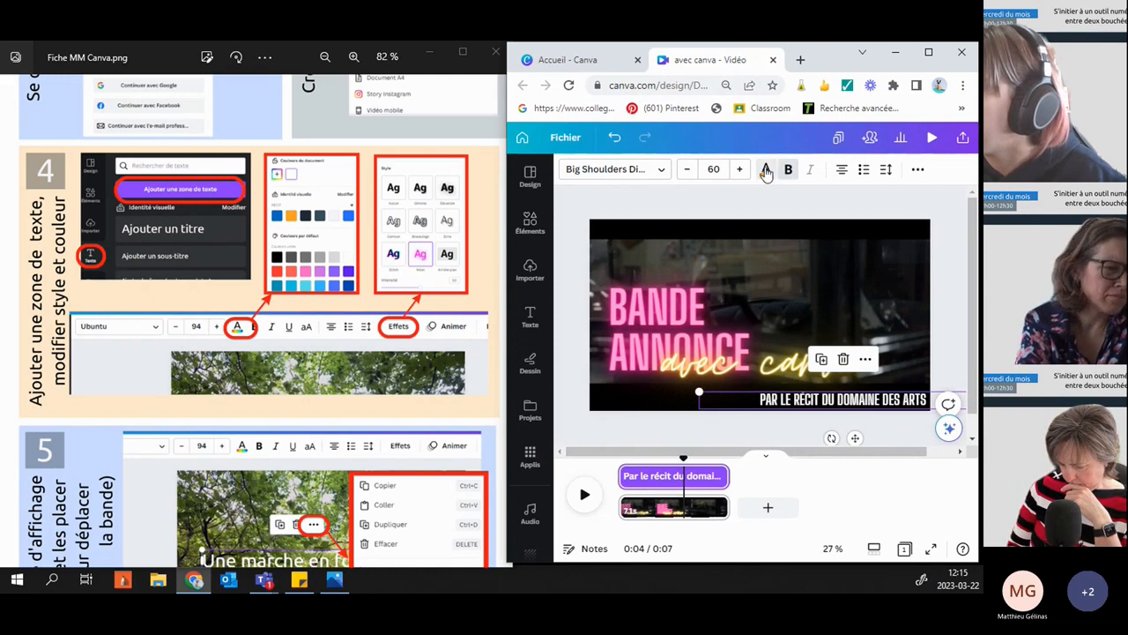
scroll(675, 353, "down", 1)
left_click(687, 497)
left_click(850, 396)
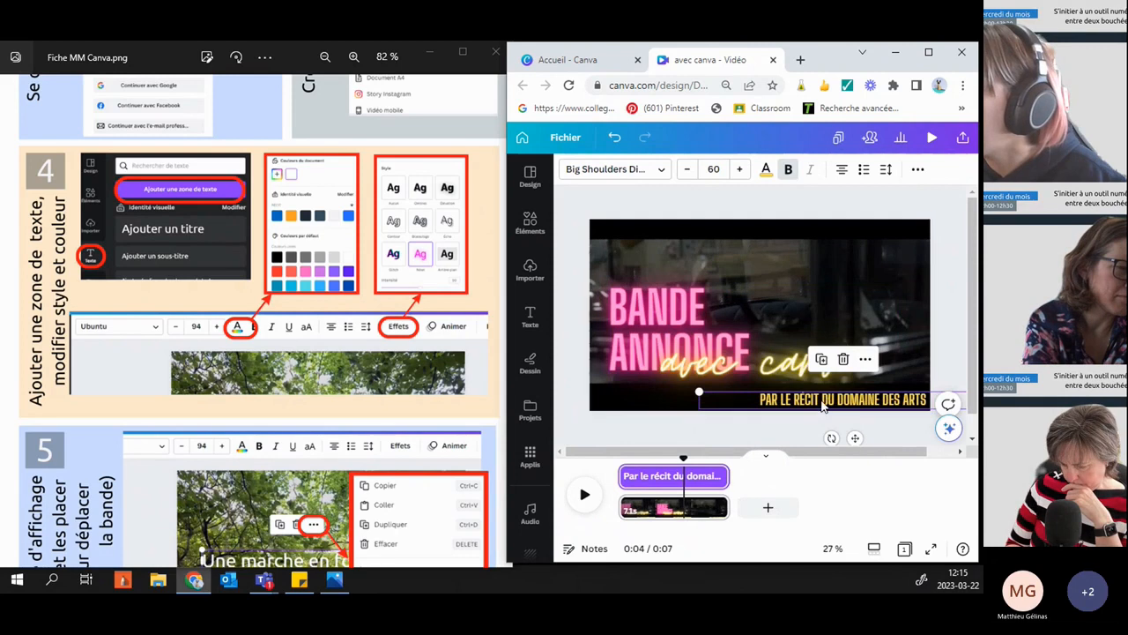
- Animate the "Par le récit du domaine des arts" text with the "Machine à écrire" effect, on entrance only and character by character
left_click(918, 170)
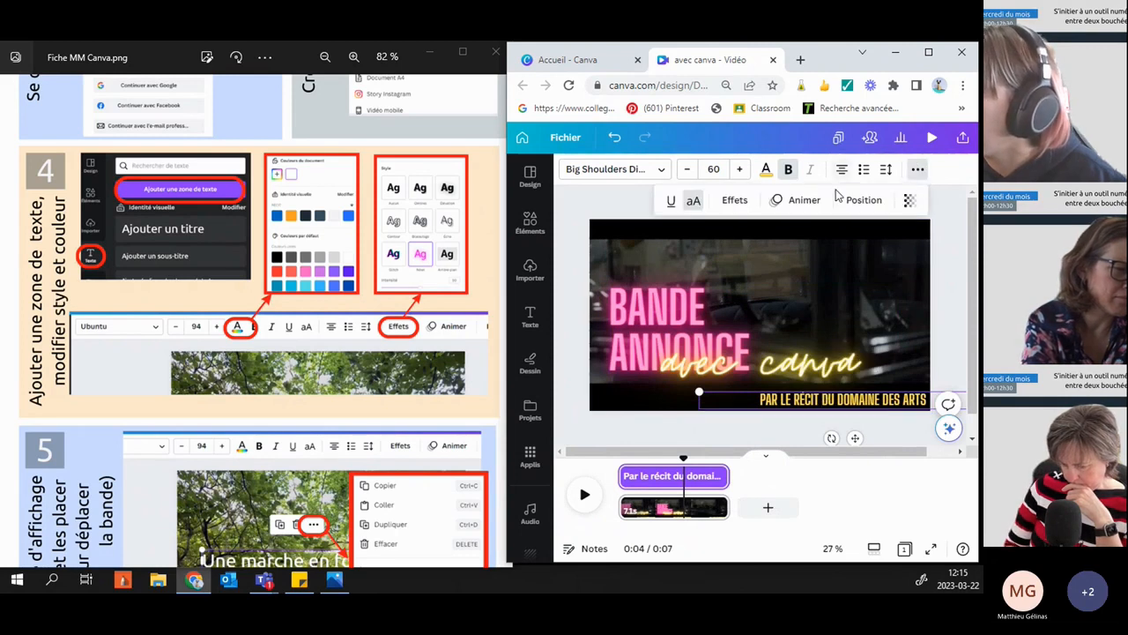
left_click(796, 204)
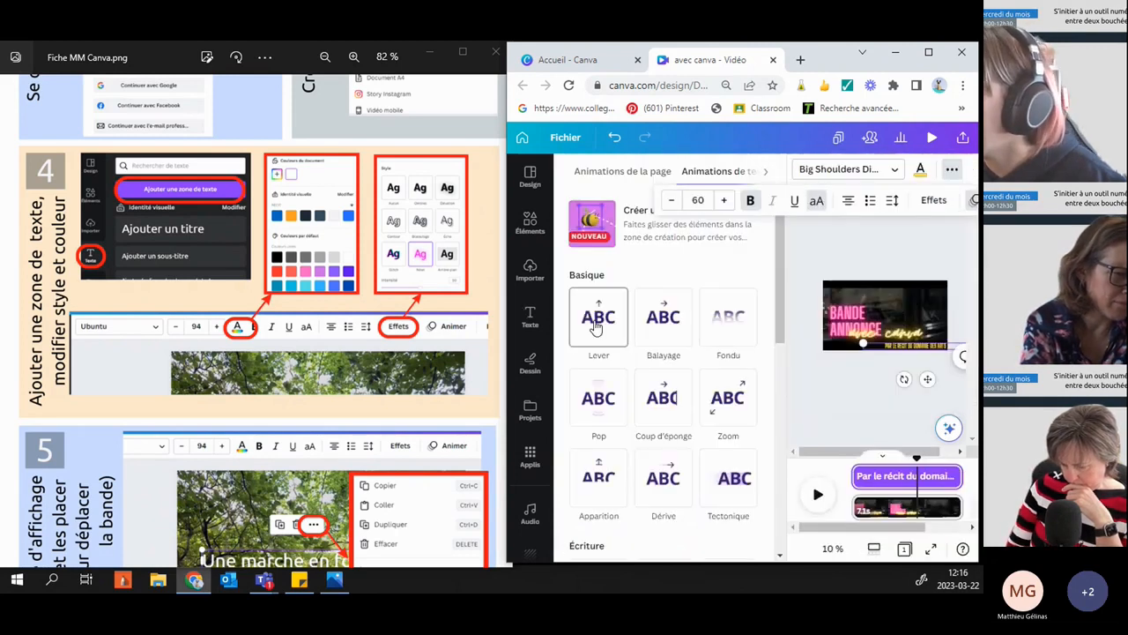
scroll(604, 368, "down", 3)
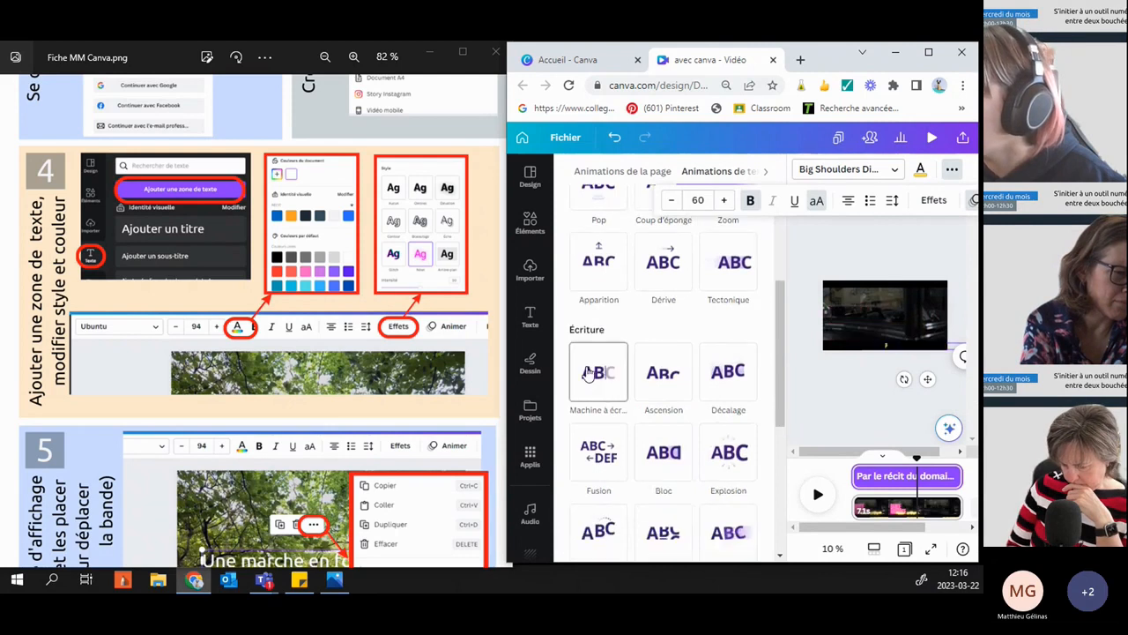
left_click(600, 389)
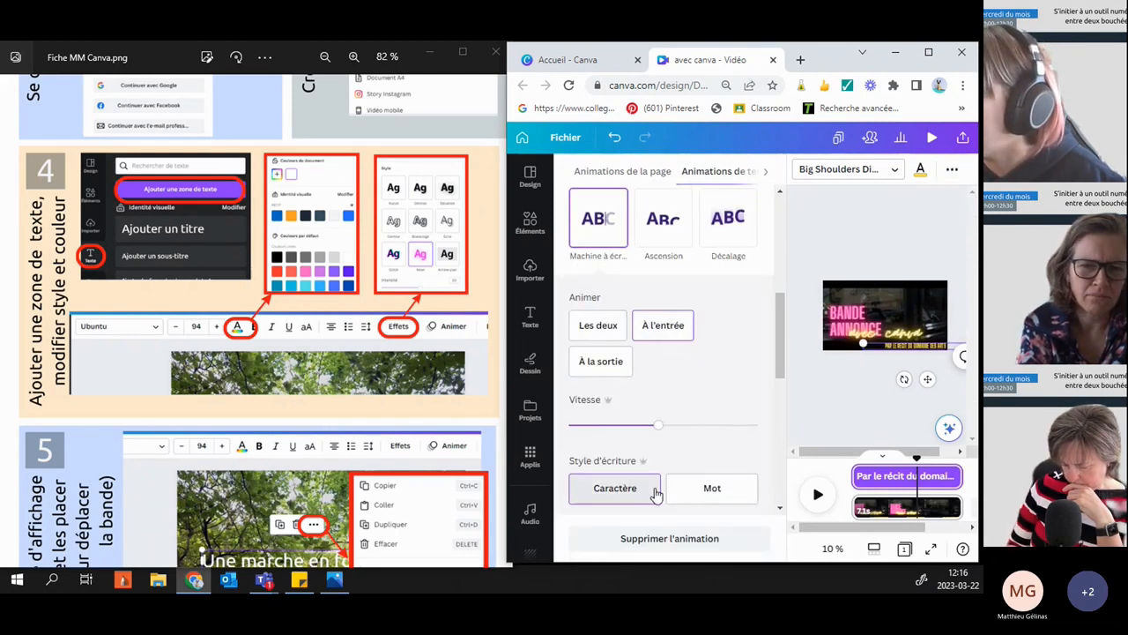
left_click(874, 407)
left_click(694, 484)
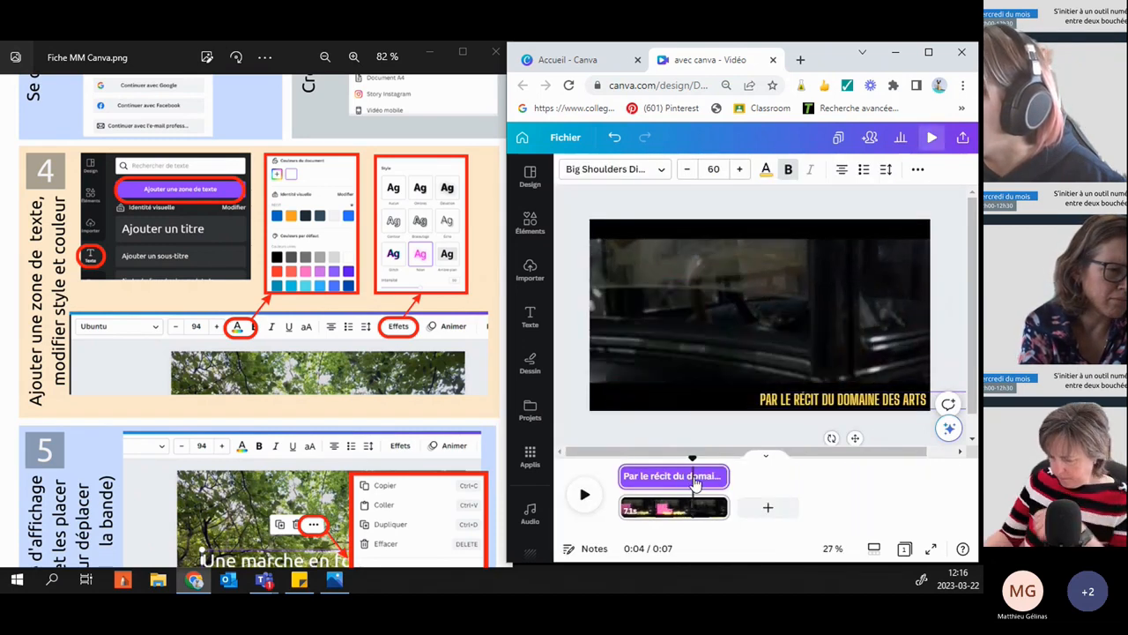
- Shorten the credit text's display to about 0:04 to 0:06 and play the video from the start
left_click(789, 404)
right_click(788, 403)
left_click(750, 398)
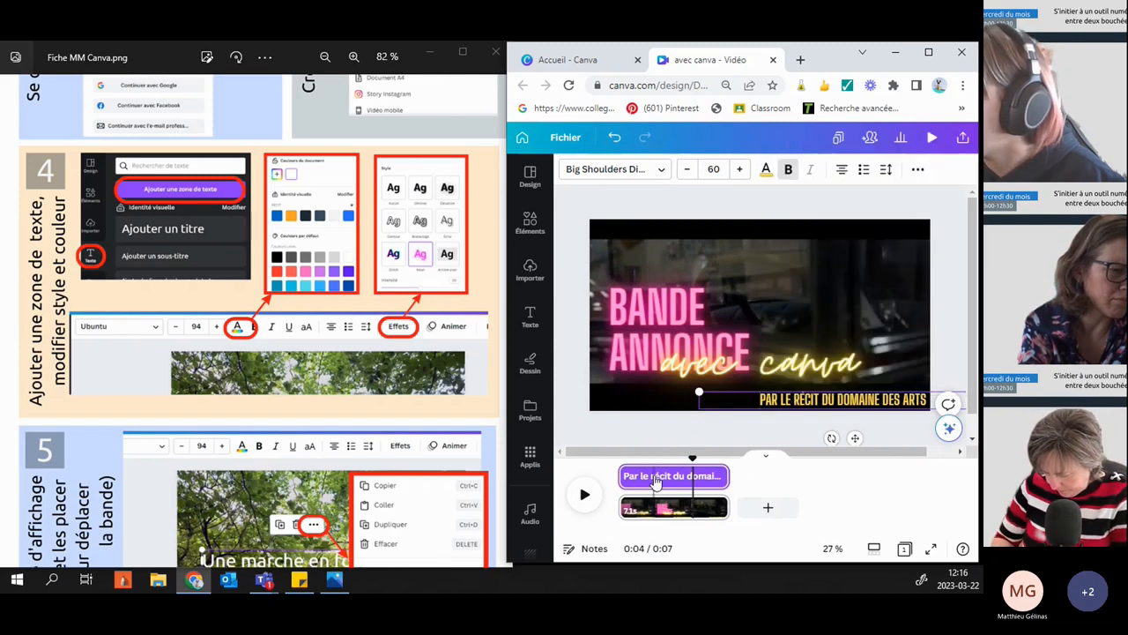
left_click_drag(622, 476, 716, 475)
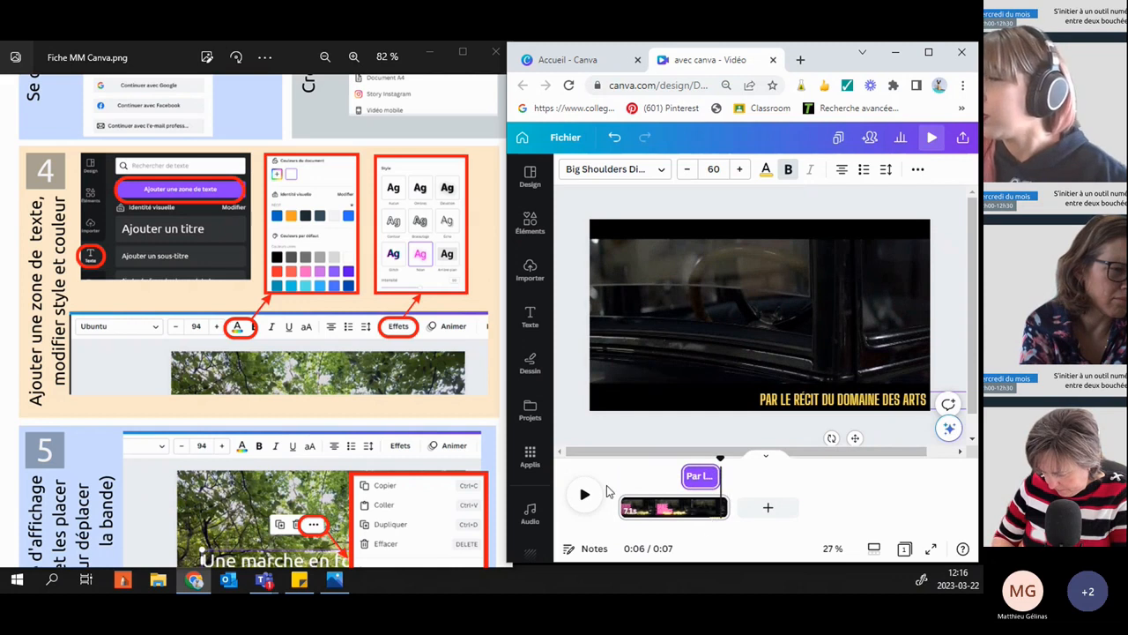
left_click_drag(720, 457, 607, 464)
left_click(585, 495)
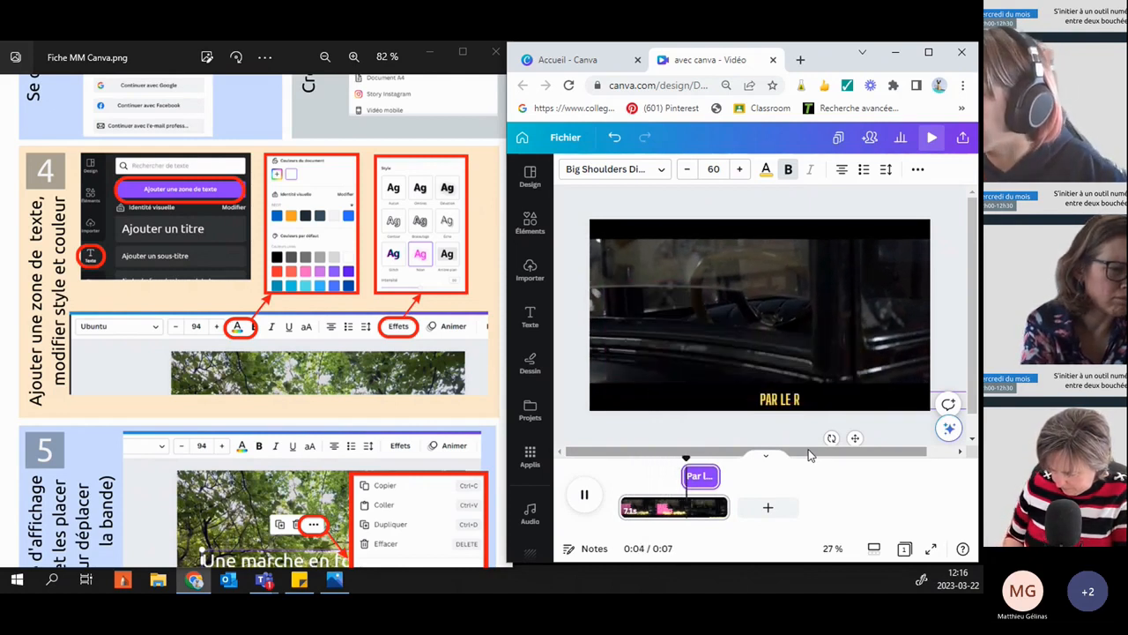
- Make the credit text start slightly earlier, trim the video clip to 6.0 s and return the playhead to 0:00
left_click(664, 479)
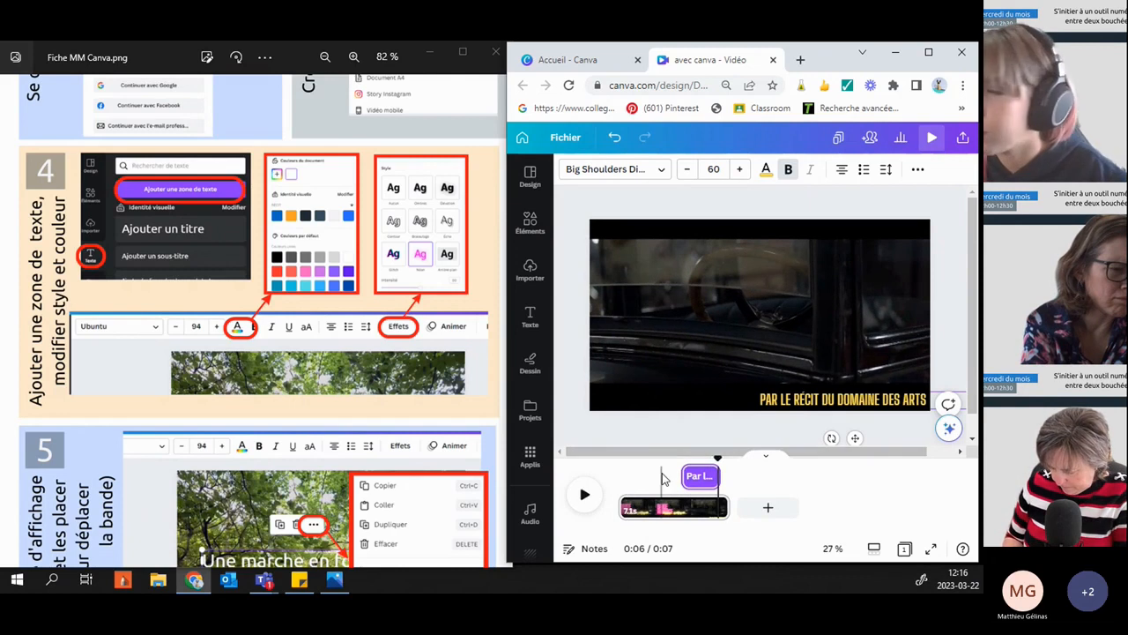
left_click_drag(684, 476, 711, 506)
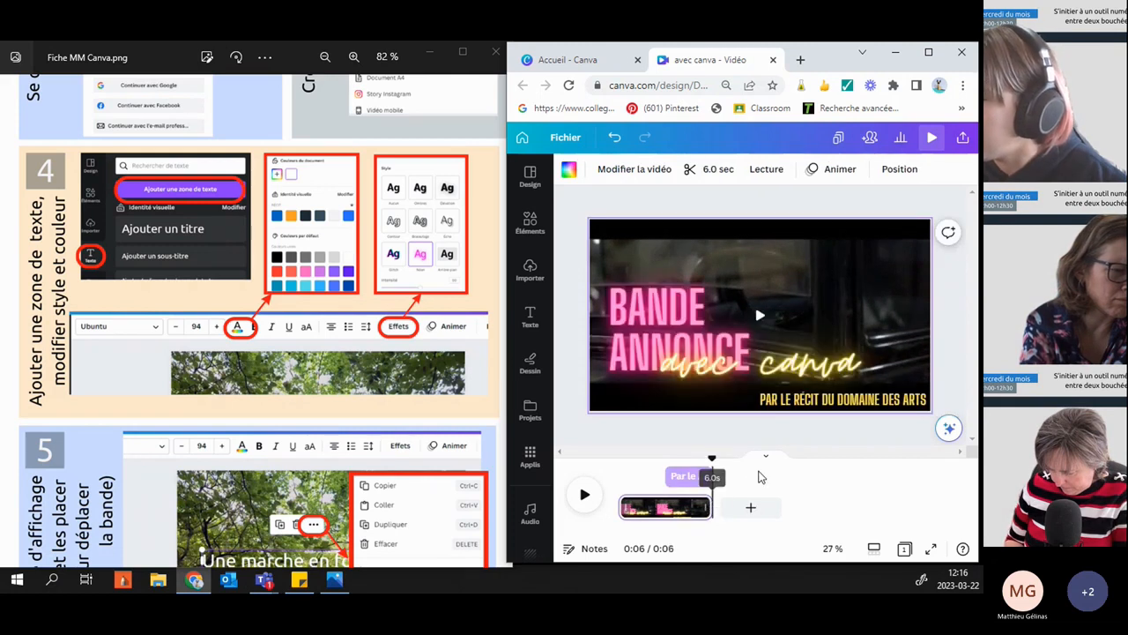
left_click_drag(713, 459, 573, 463)
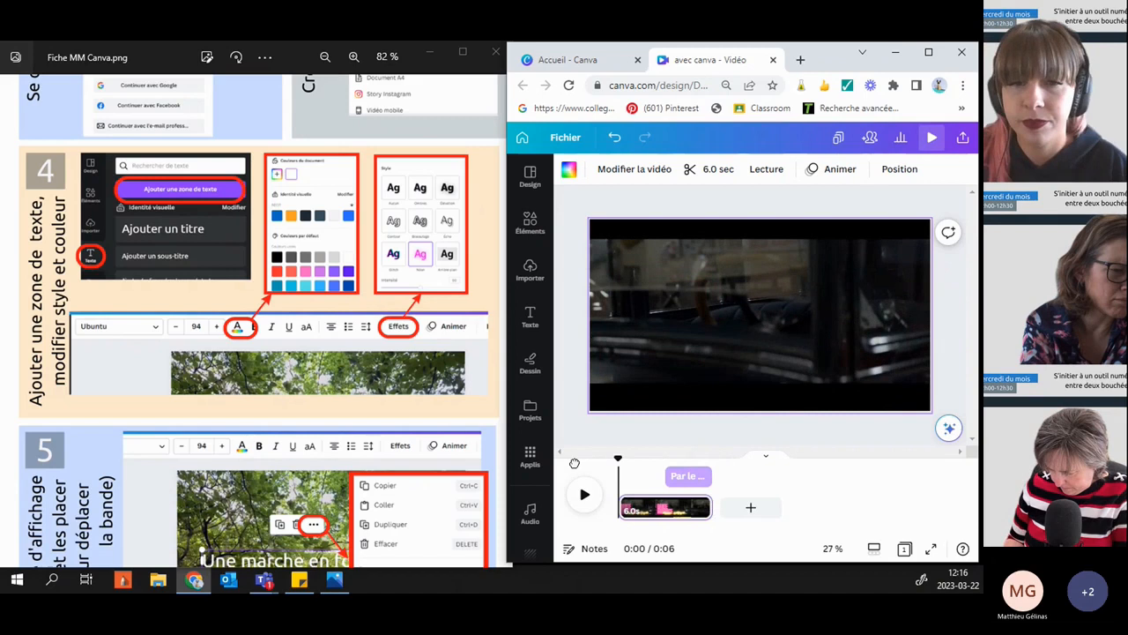
- Examine steps 5 to 7 of the guide sheet, on text duration, text animations and adding music
left_click_drag(386, 349, 385, 123)
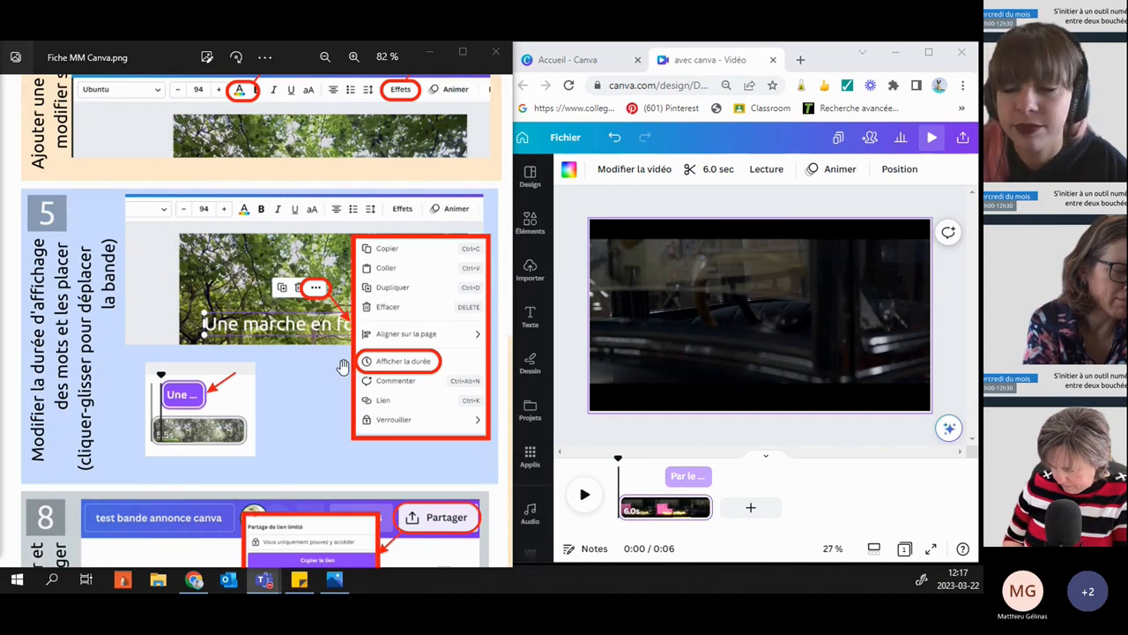
left_click_drag(362, 354, 215, 374)
left_click_drag(408, 257, 158, 373)
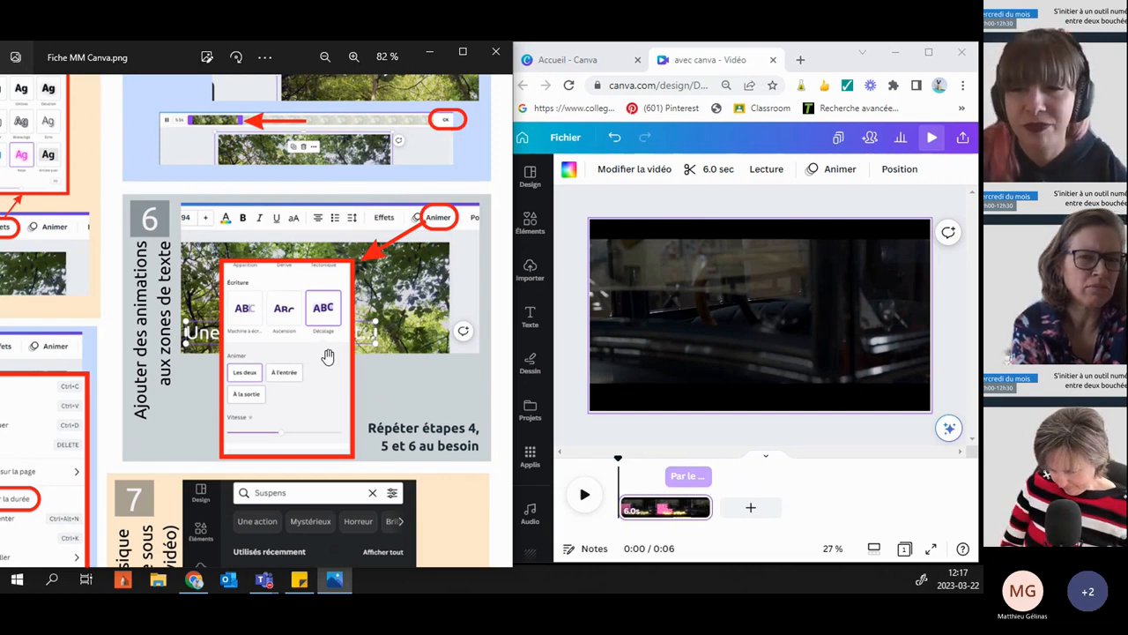
left_click_drag(258, 415, 423, 279)
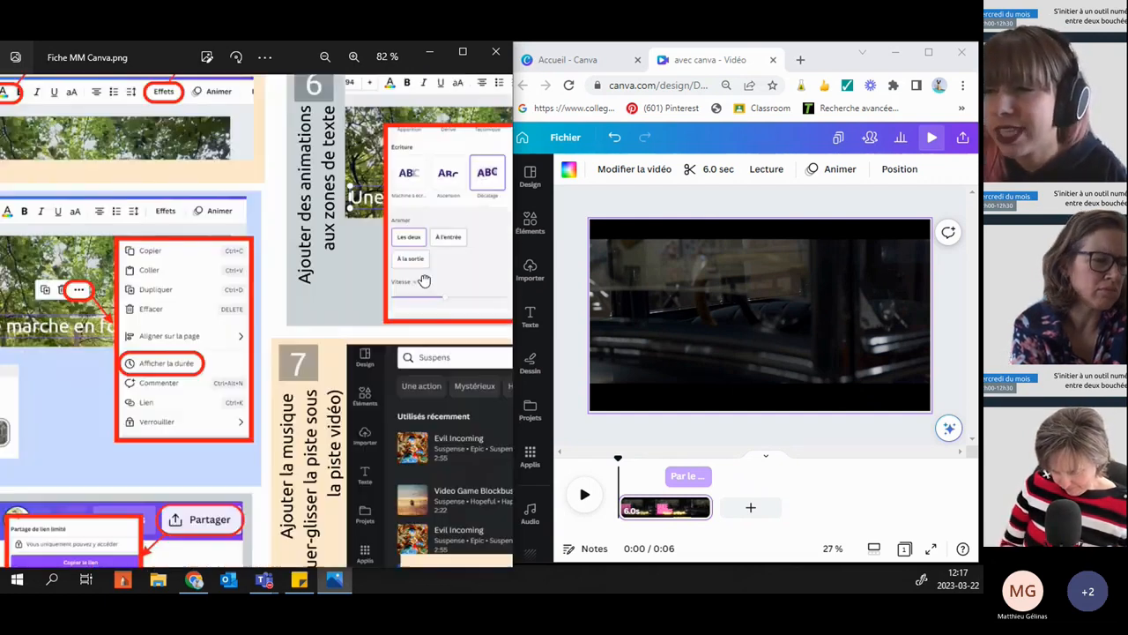
left_click_drag(265, 428, 144, 273)
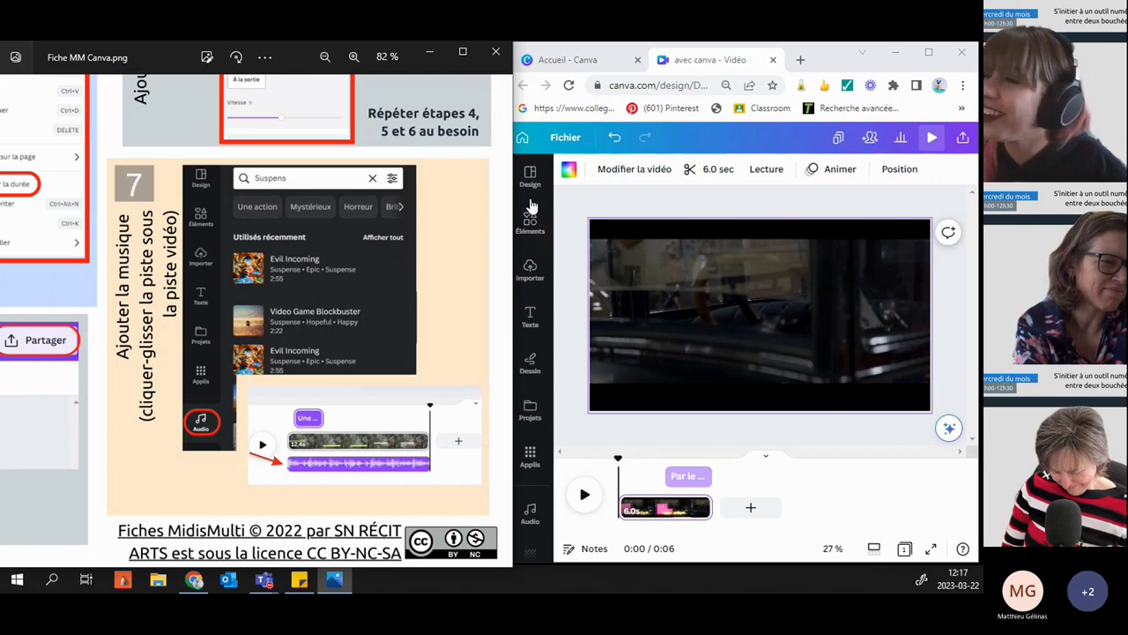
- Add the recently used audio track "Evil Incoming" under the video clip from the start of the timeline
left_click(530, 514)
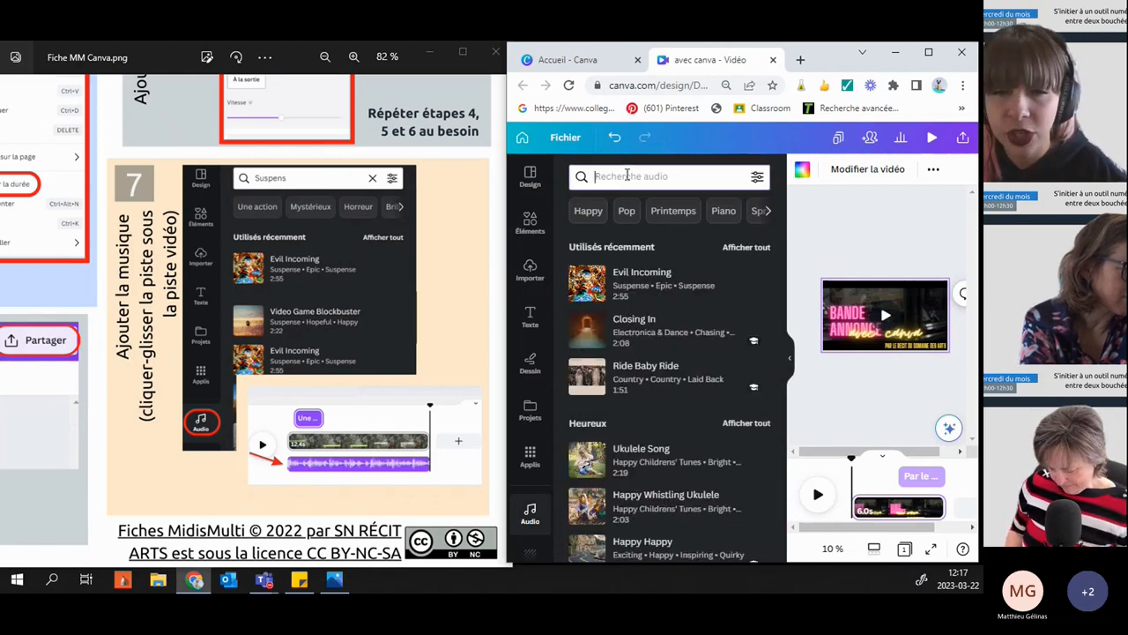
left_click(627, 175)
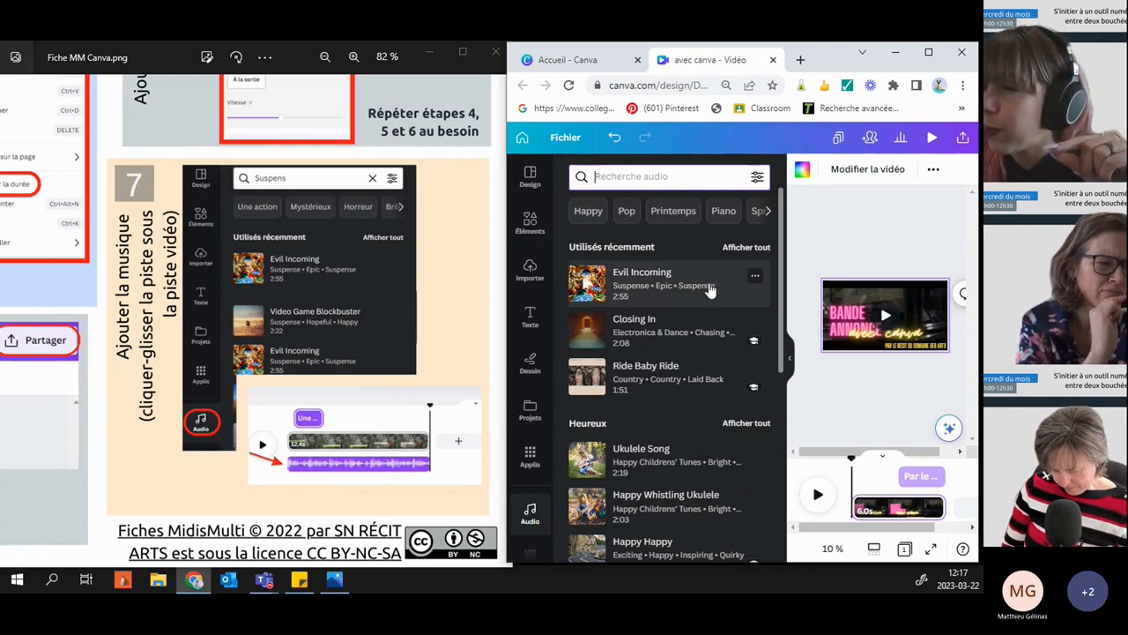
left_click_drag(852, 459, 799, 455)
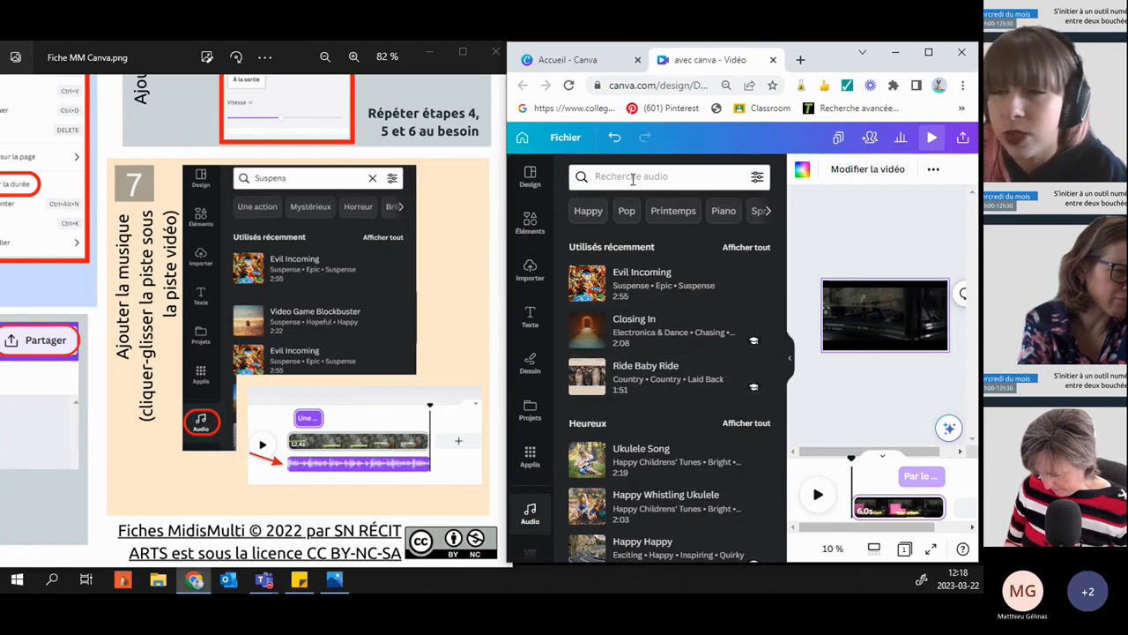
left_click(631, 281)
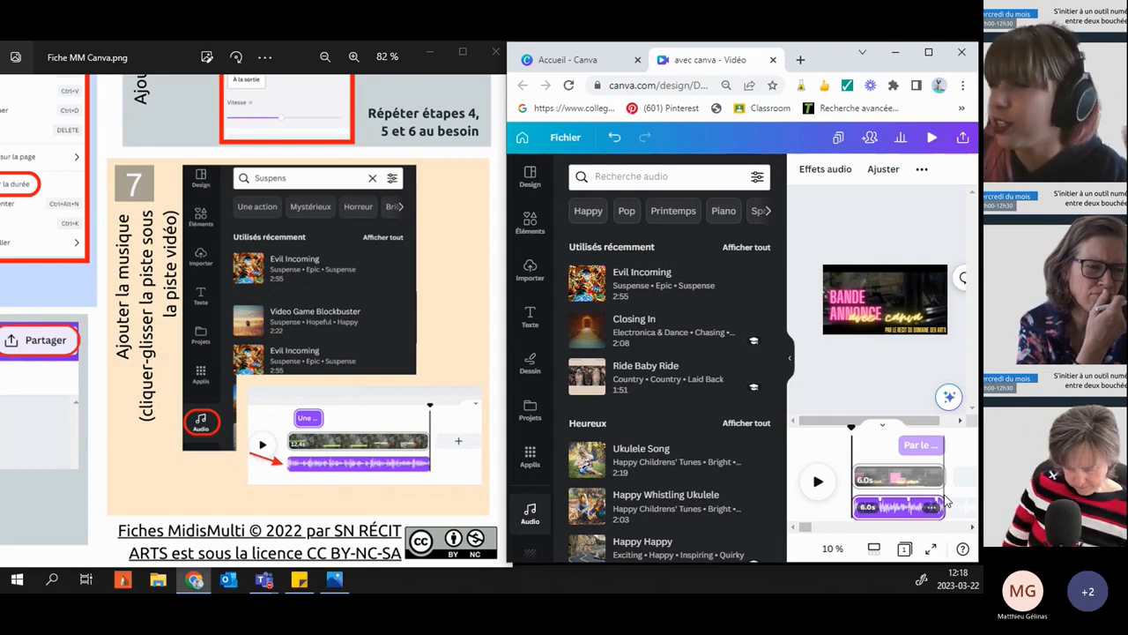
left_click(789, 359)
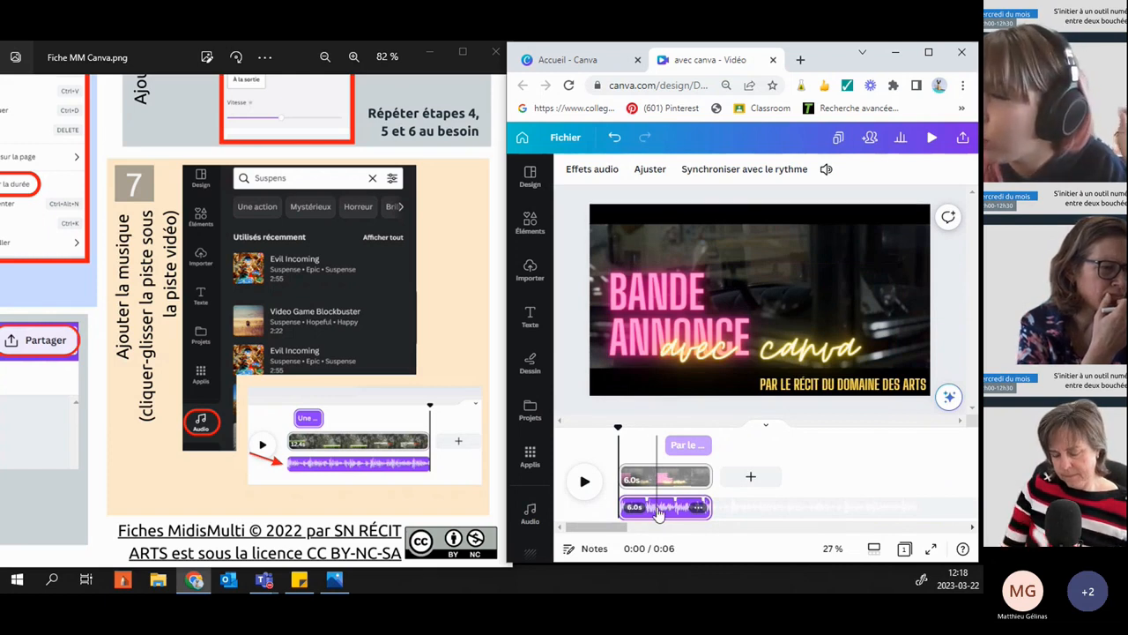
- Turn on "Synchroniser maintenant" to match the video to the music's rhythm, and return the playhead to 0:00
left_click(713, 171)
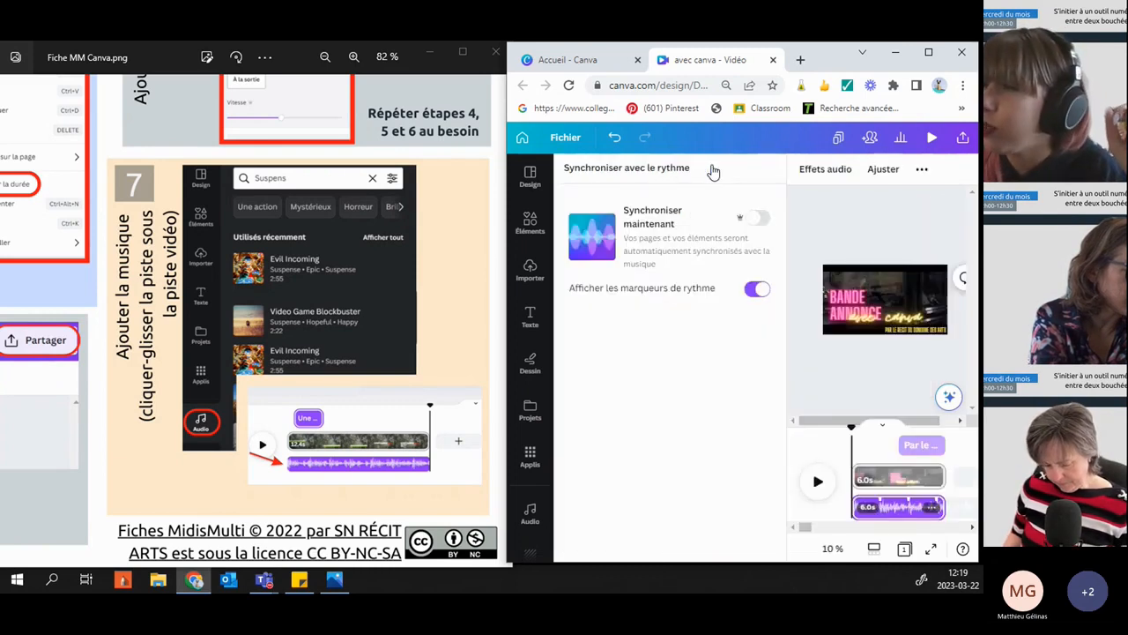
left_click(753, 220)
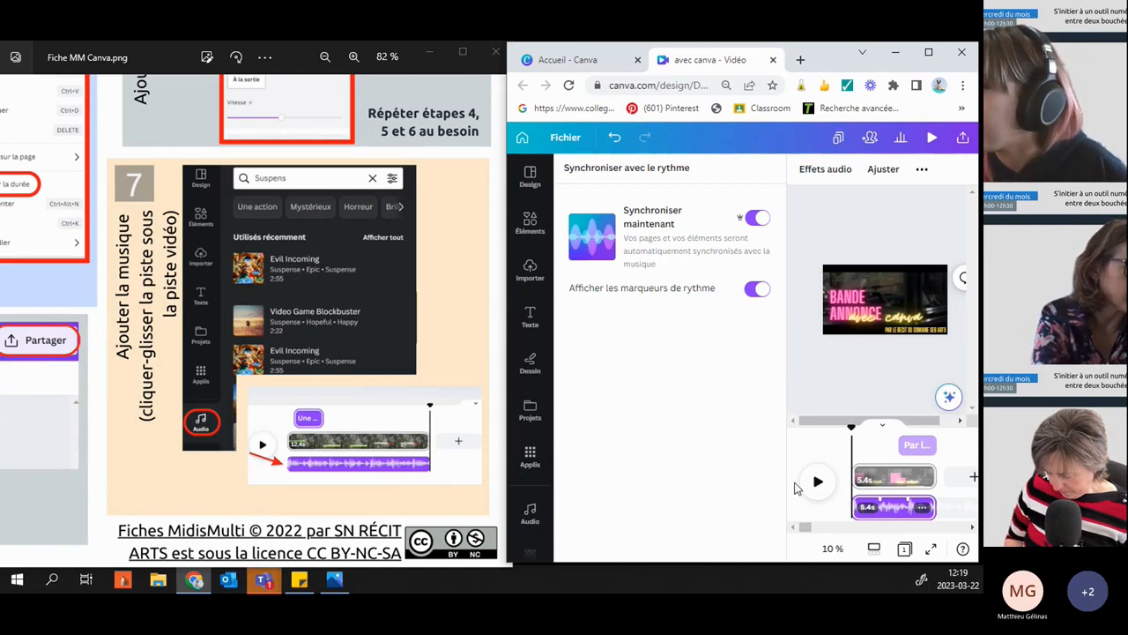
left_click_drag(848, 430, 883, 426)
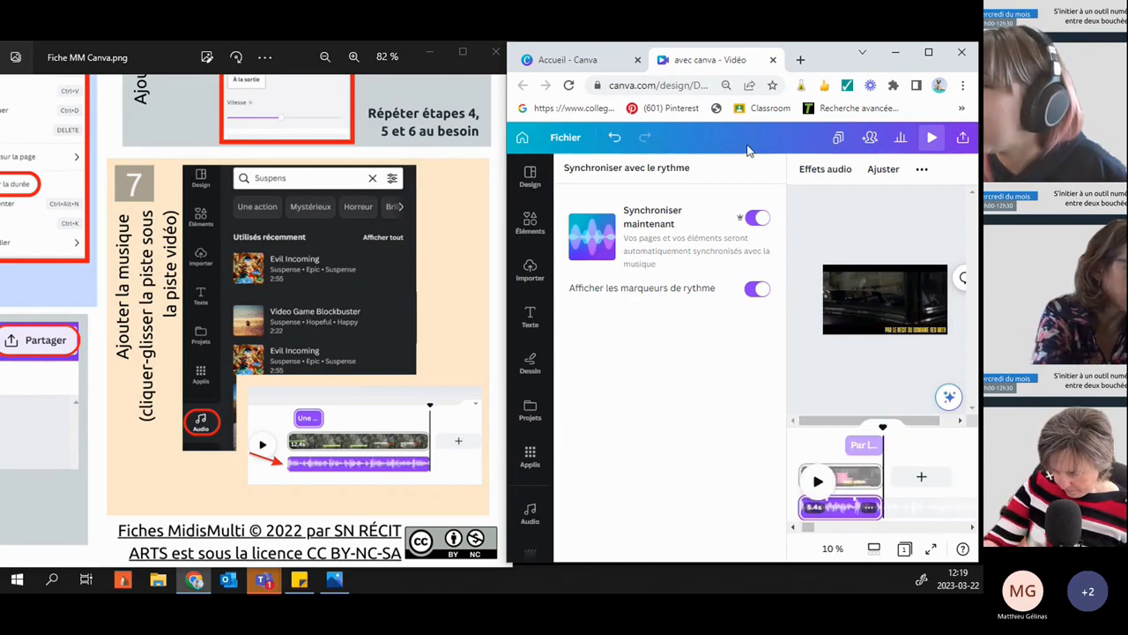
left_click(824, 221)
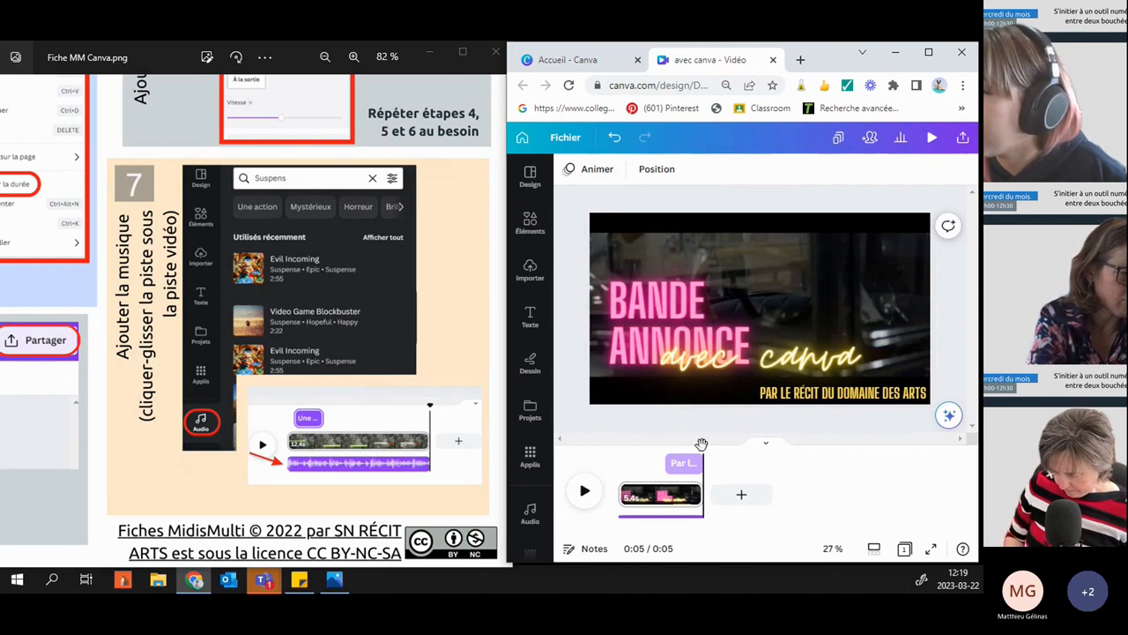
left_click_drag(702, 444, 609, 445)
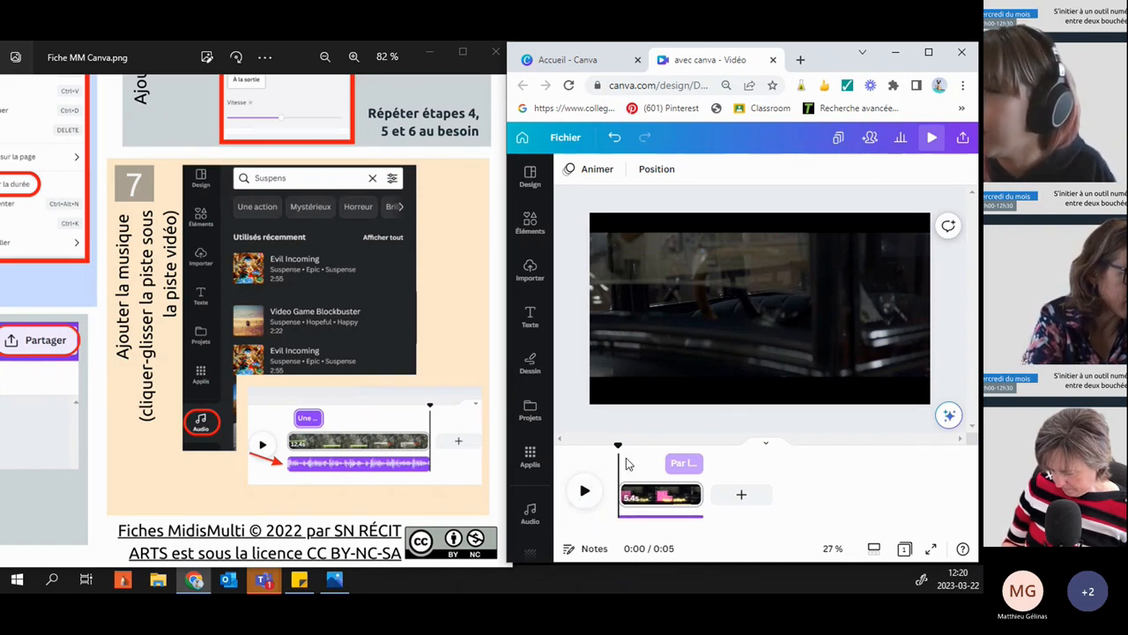
- Examine step 8 of the guide sheet, on sharing and downloading the video
left_click(322, 426)
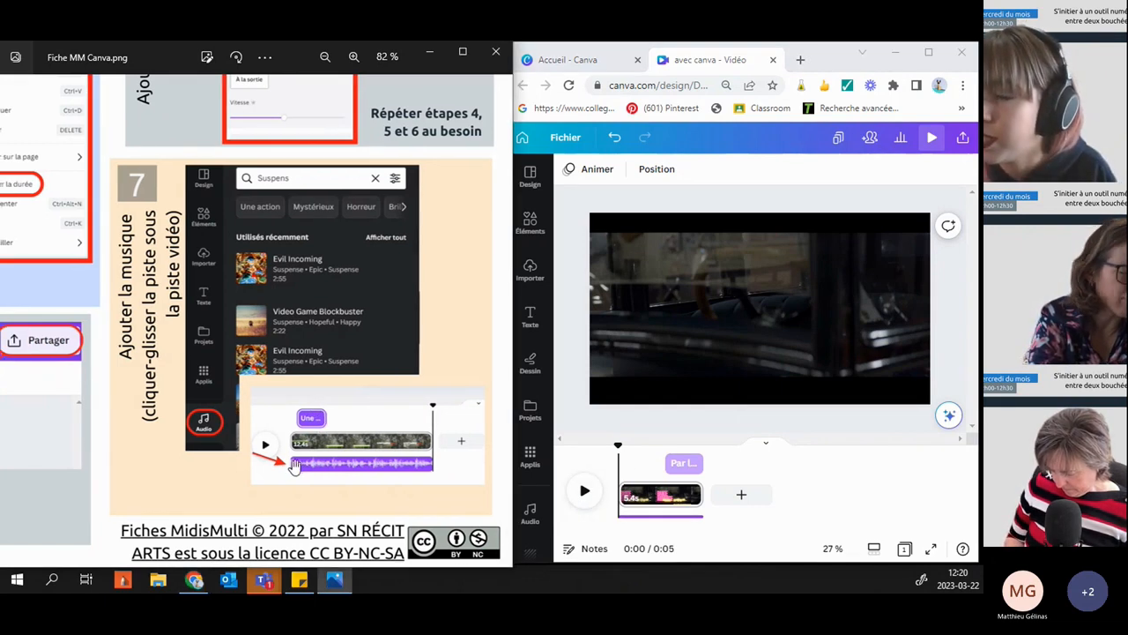
left_click_drag(115, 446, 271, 417)
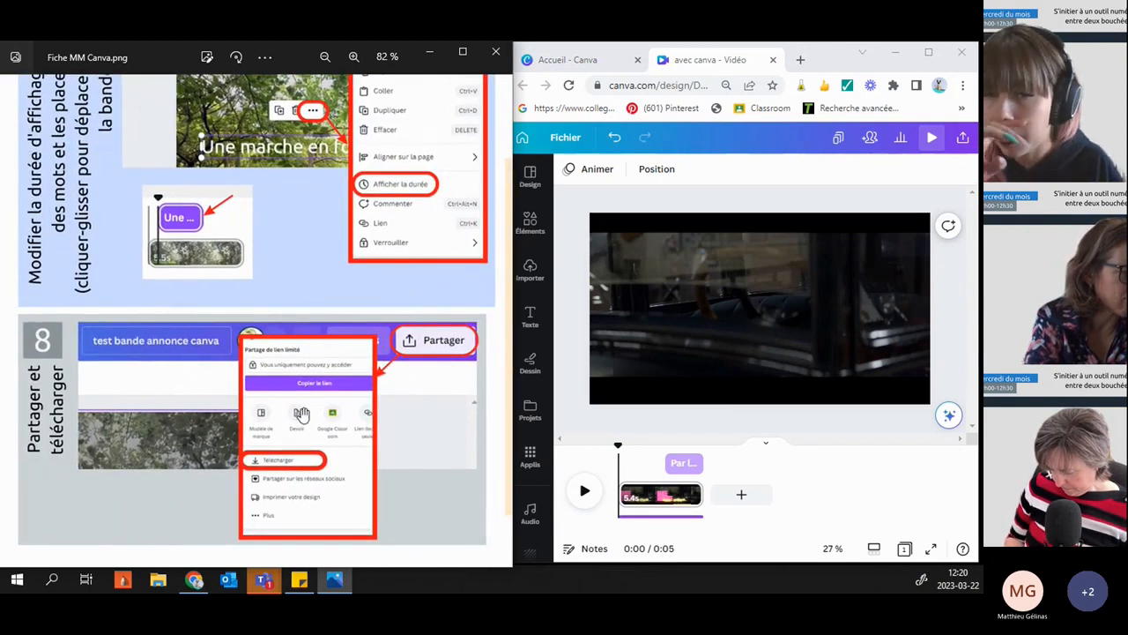
left_click_drag(122, 423, 130, 385)
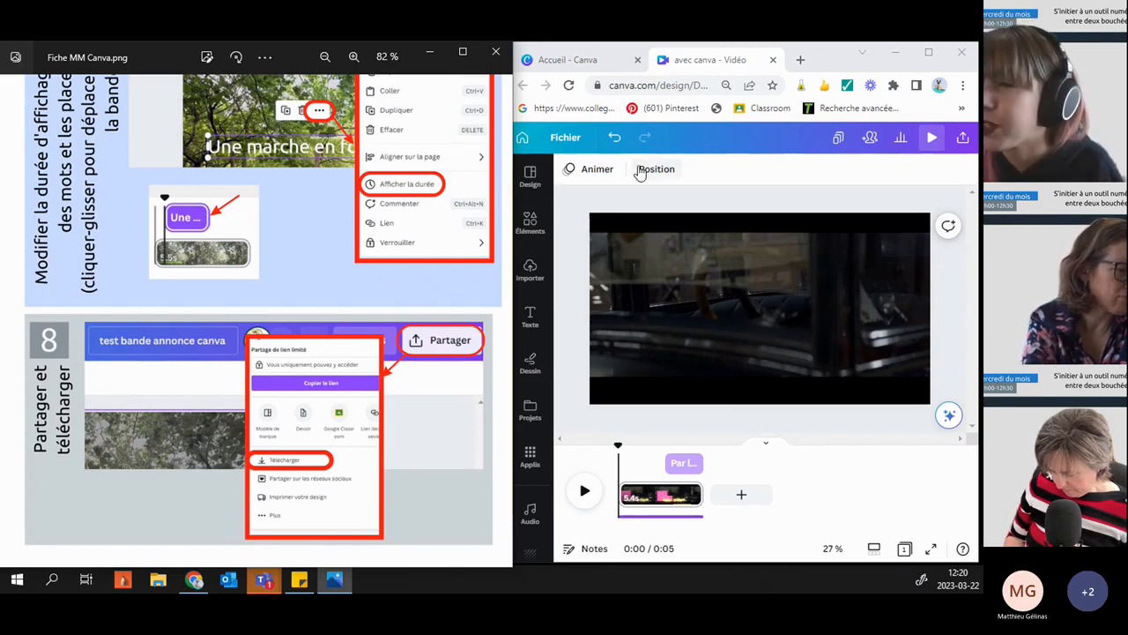
- Download the finished trailer as an MP4 video at 1 080 px (HD) quality and dismiss the download notice
left_click(963, 139)
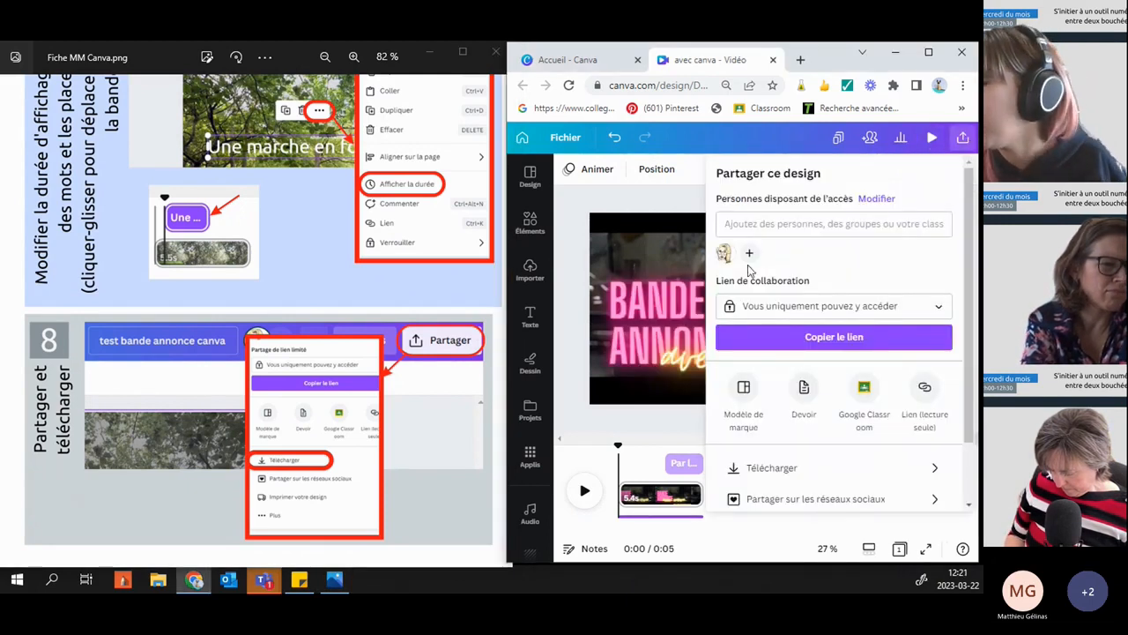
scroll(860, 409, "down", 2)
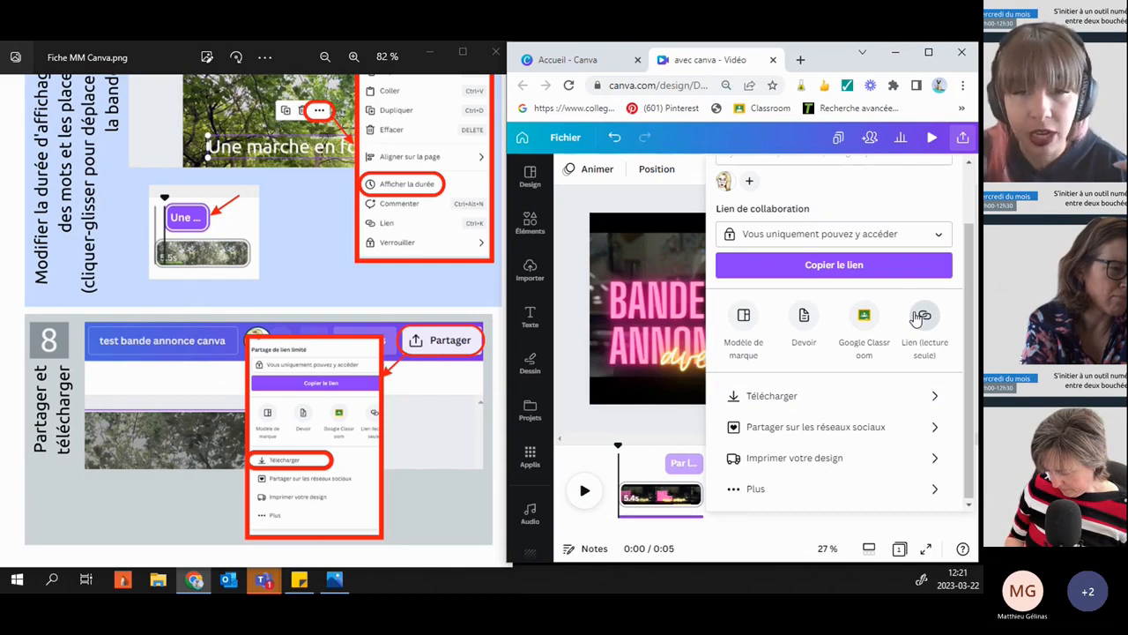
left_click(780, 399)
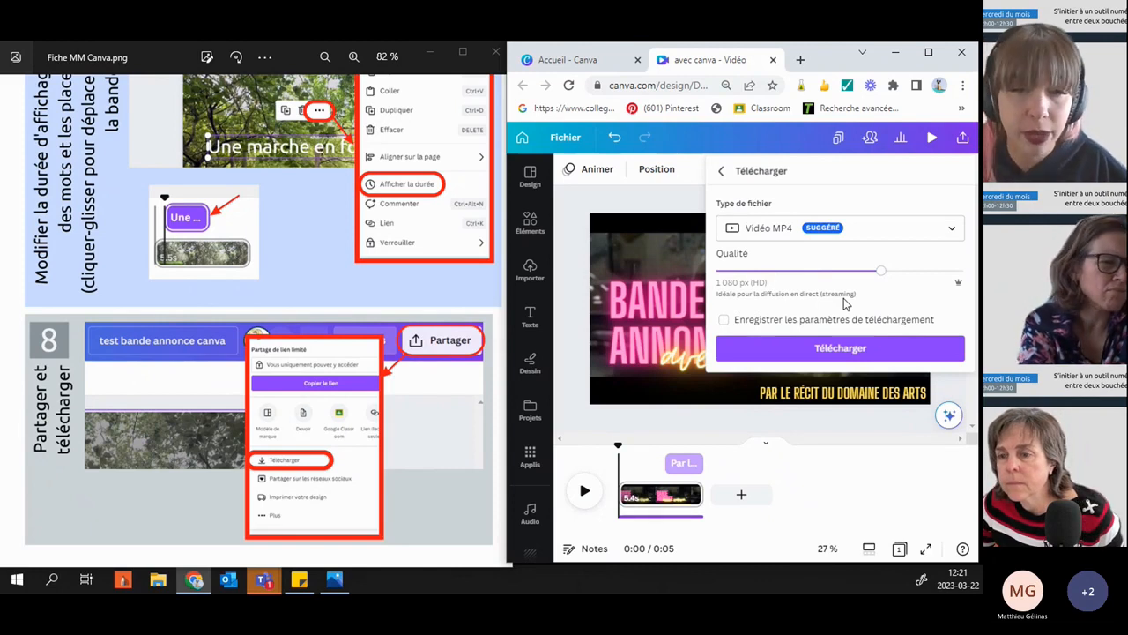
left_click(838, 349)
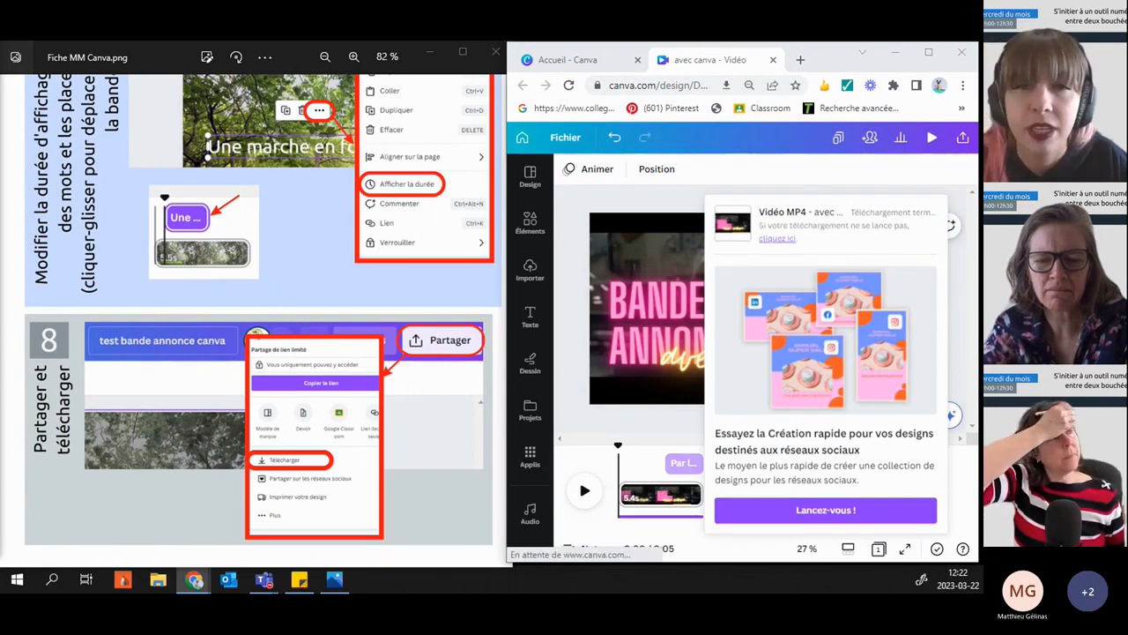
left_click(943, 187)
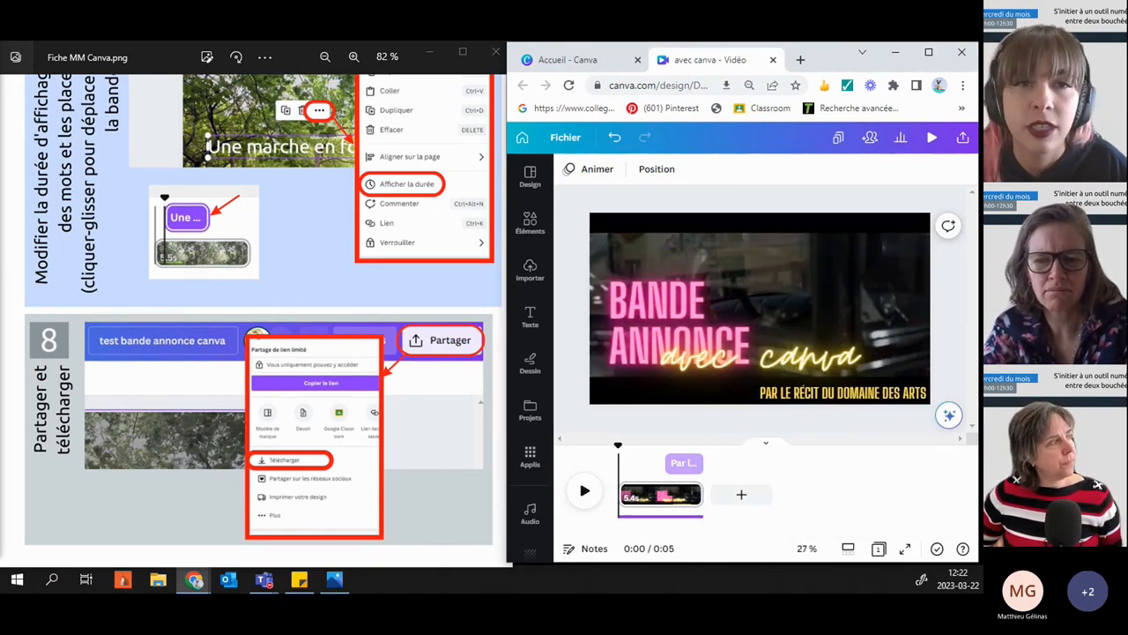
- Switch to the Digipad board "Bandes-annonces" and maximize its browser window
left_click_drag(0, 144, 476, 80)
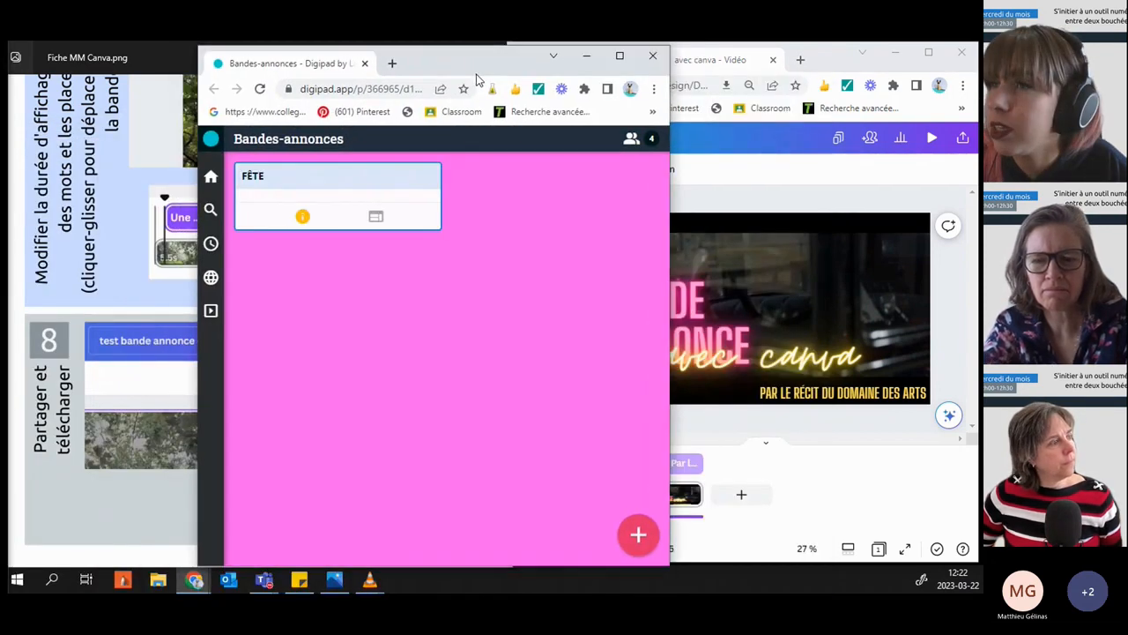
left_click(618, 58)
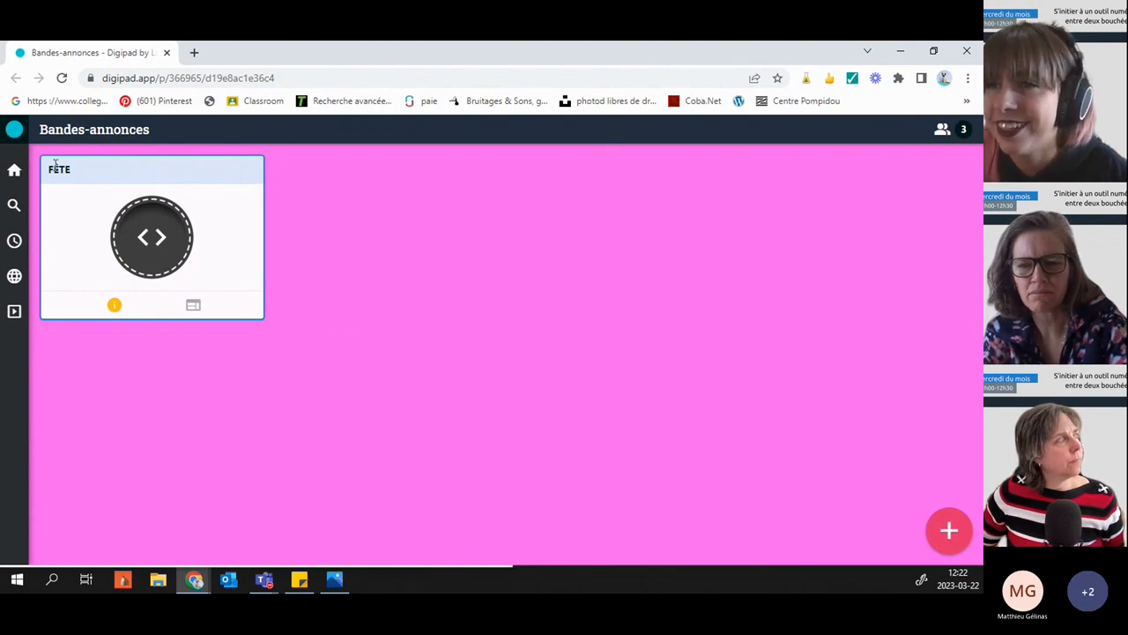
- Preview the content of the "FÊTE" capsule on the board and close it
left_click(162, 248)
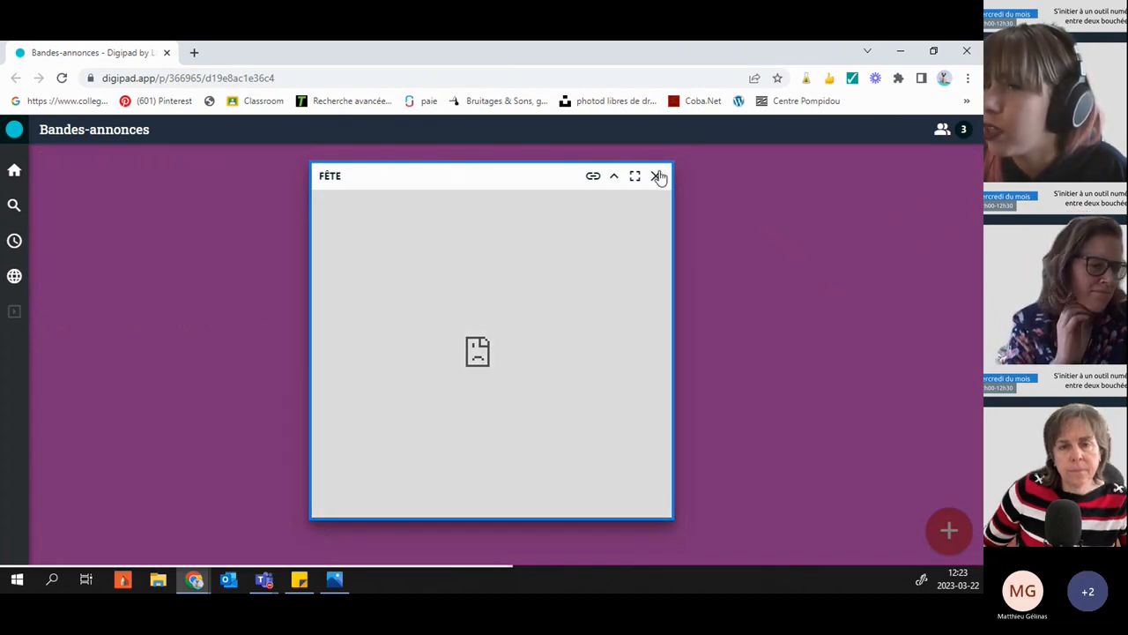
left_click(657, 176)
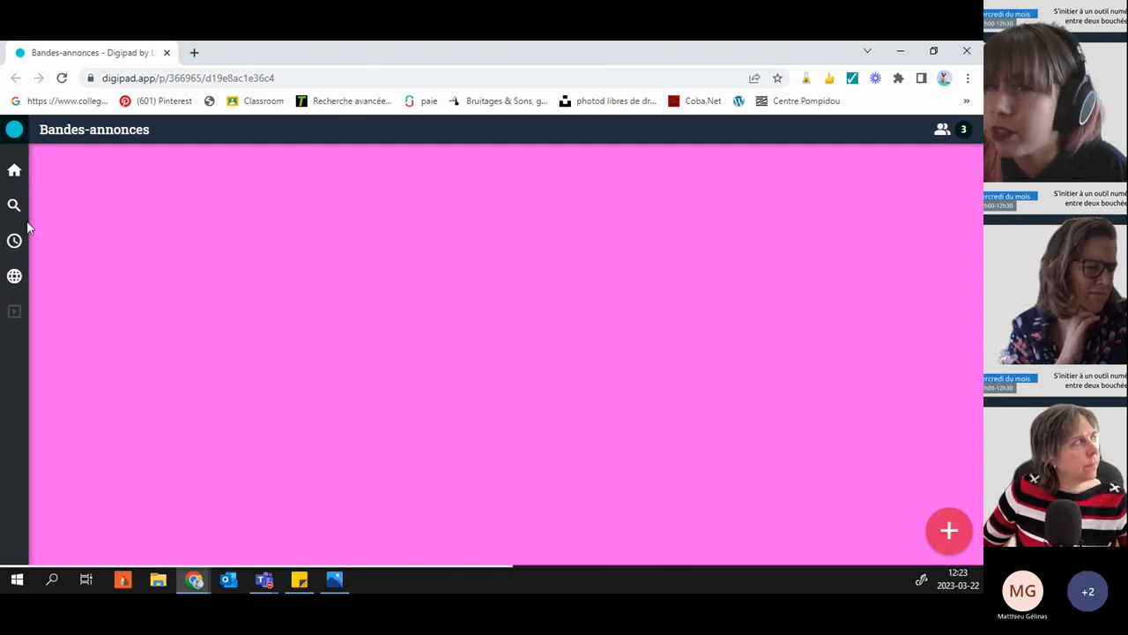
- Start a new capsule titled "exemple" with the text "bande annonce avec canva"
left_click(939, 530)
type("ex")
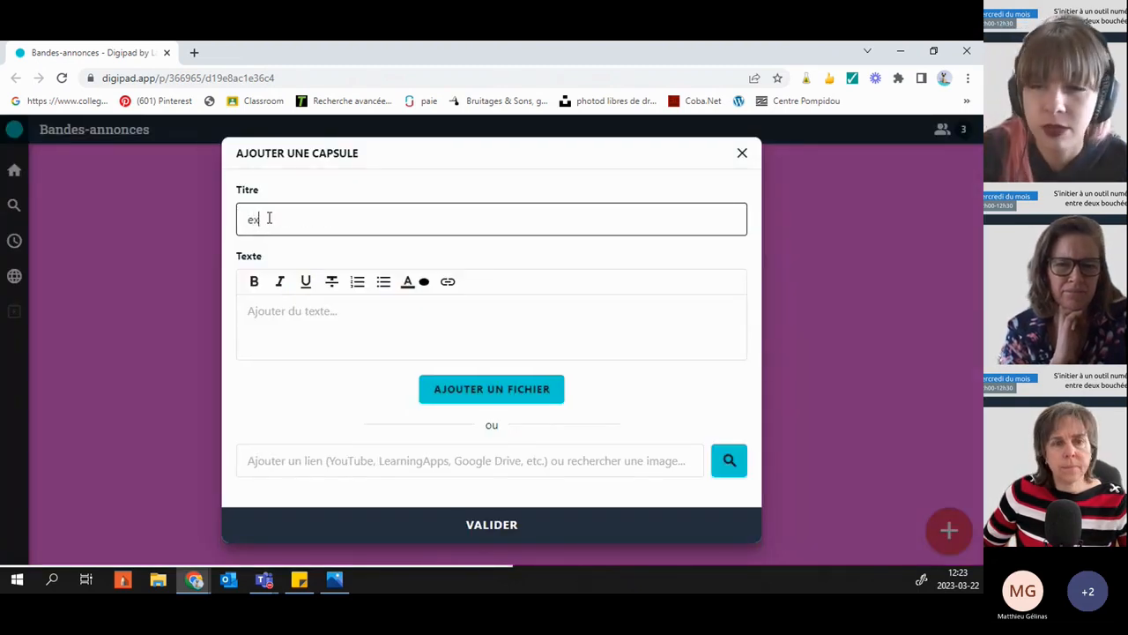
type("emple")
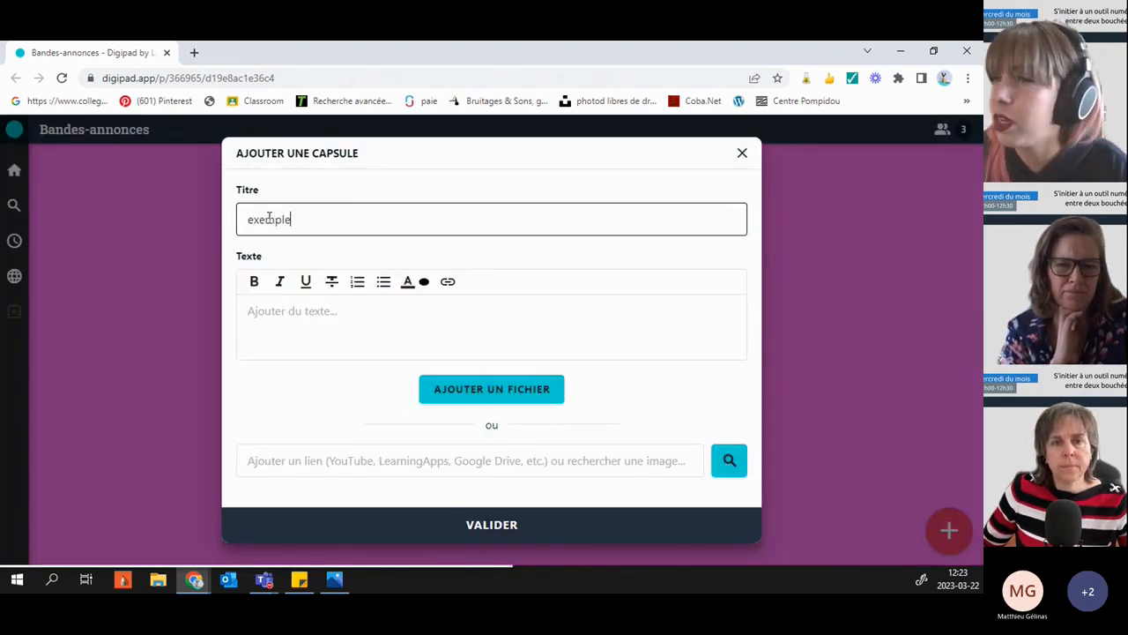
left_click(286, 320)
type("bande")
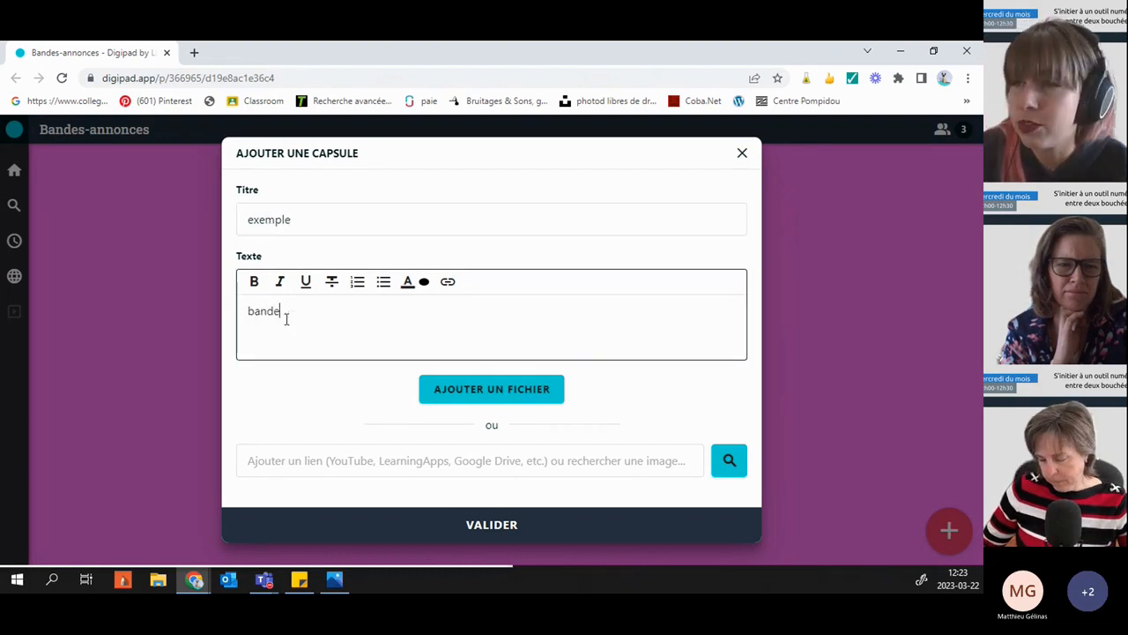
type(" annonce avec c")
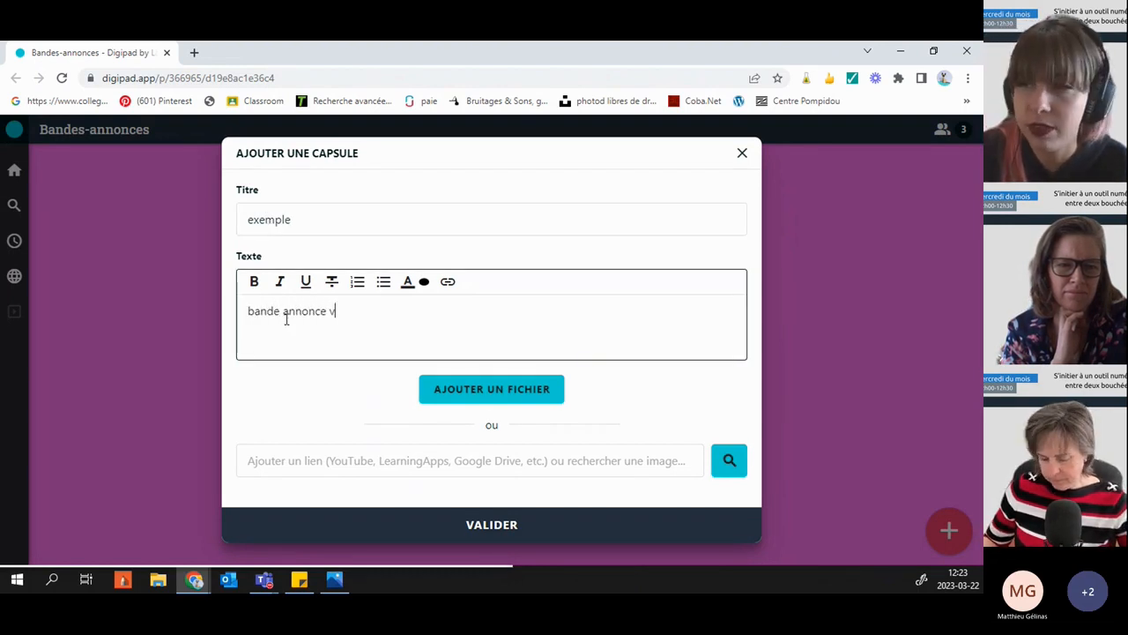
type("anva")
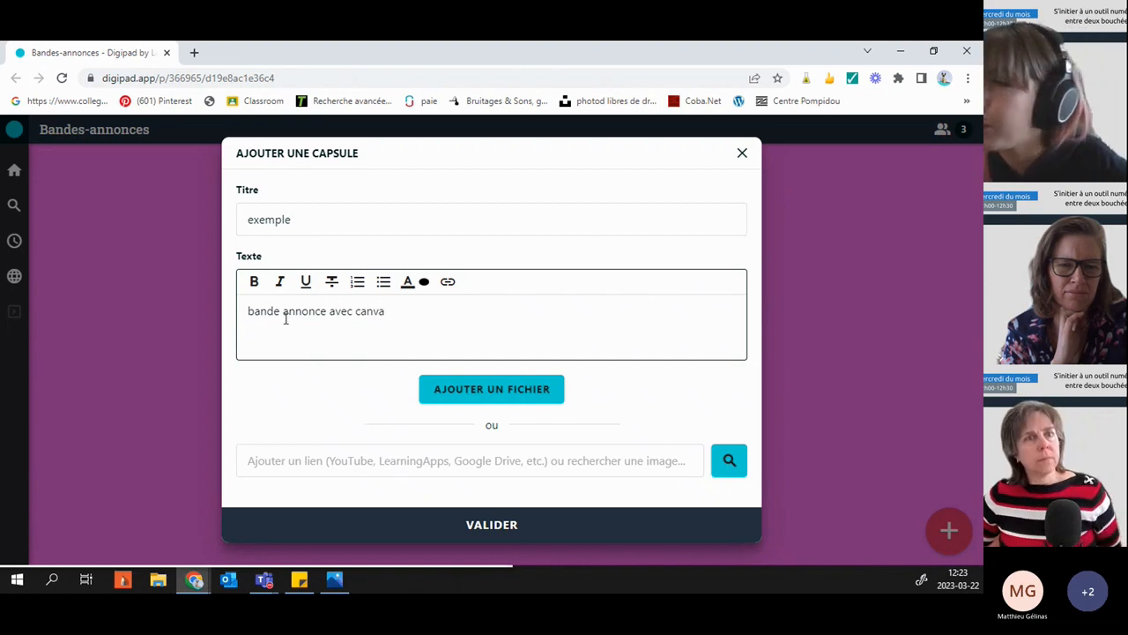
- Attach the downloaded video "avec canva" to the capsule and publish it on the board
left_click(450, 396)
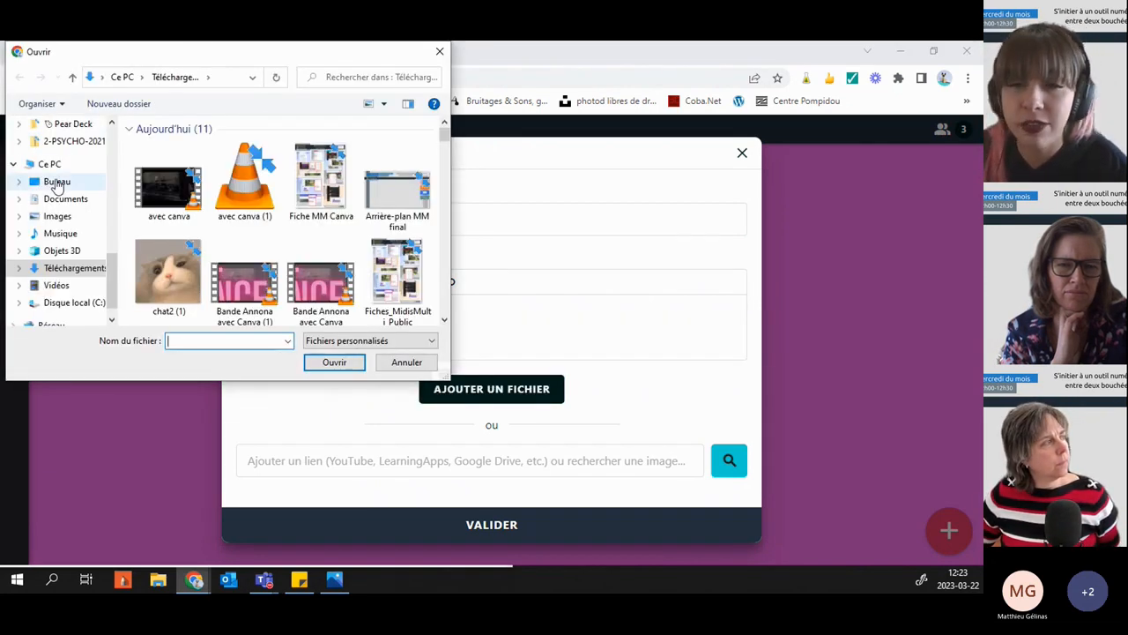
left_click(169, 187)
left_click(335, 364)
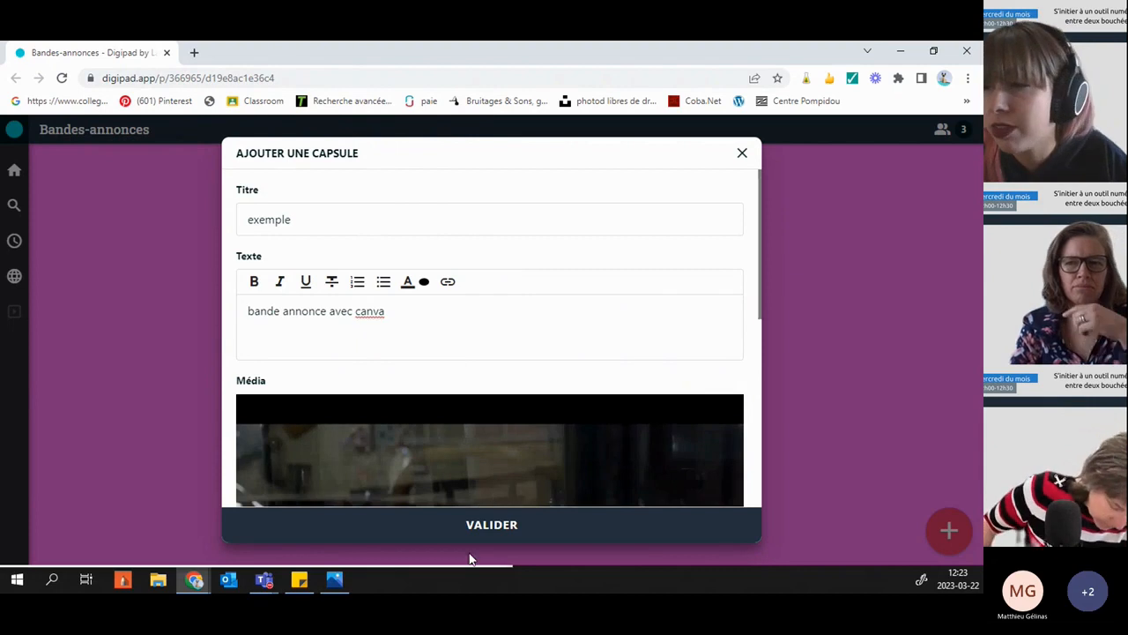
left_click(485, 523)
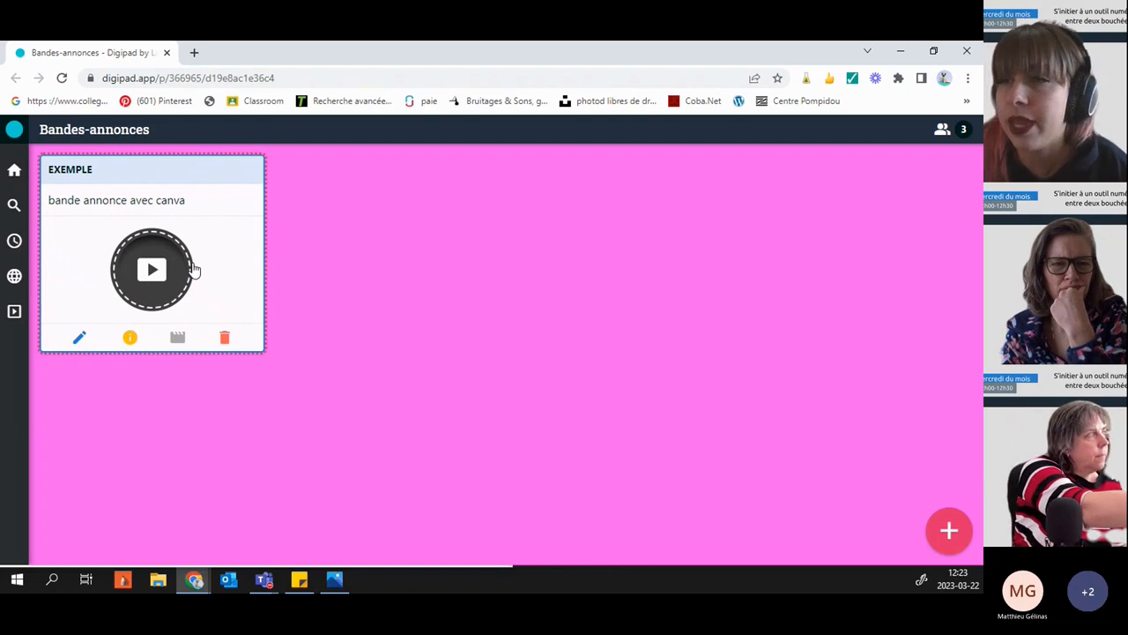
- Preview the video of the "exemple" capsule, play the video in the capsule beside it, and close both previews
left_click(155, 275)
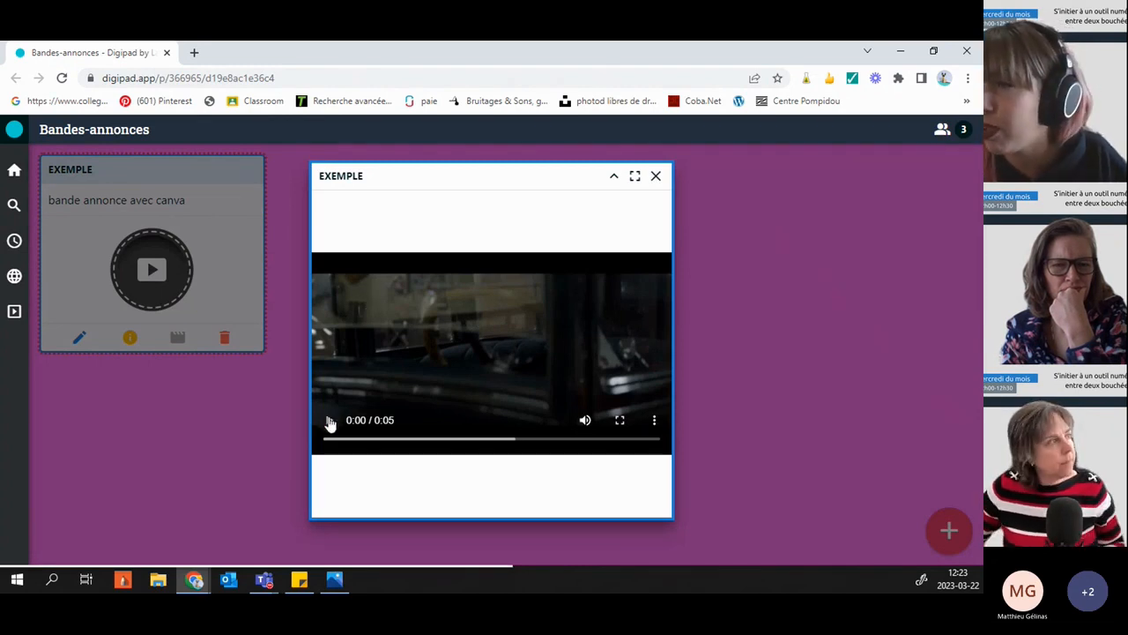
left_click(657, 177)
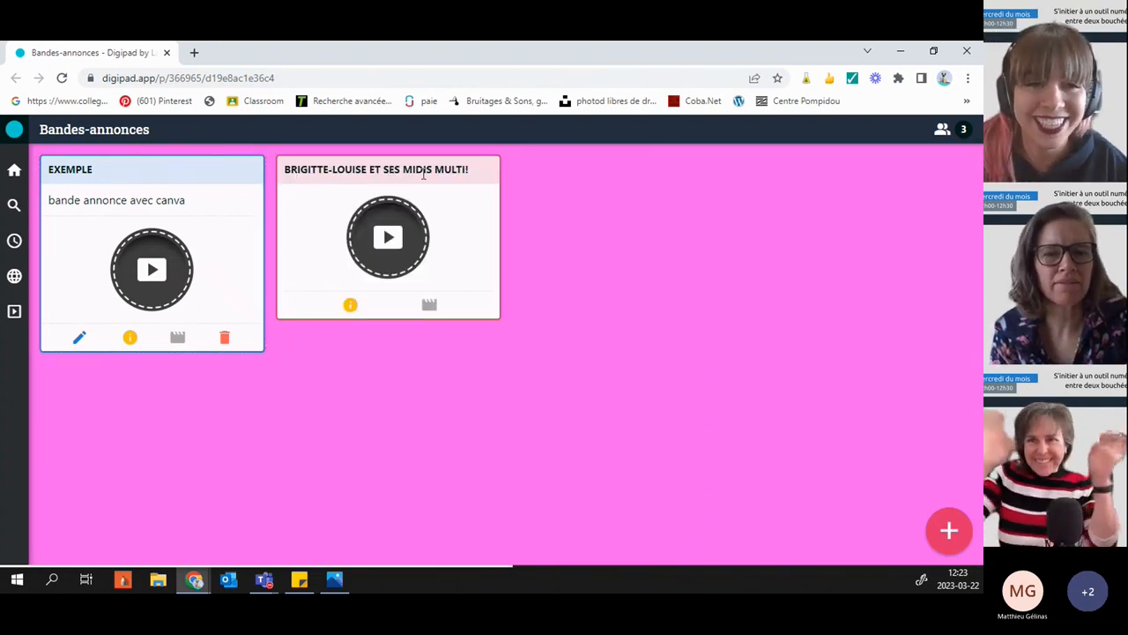
left_click(407, 232)
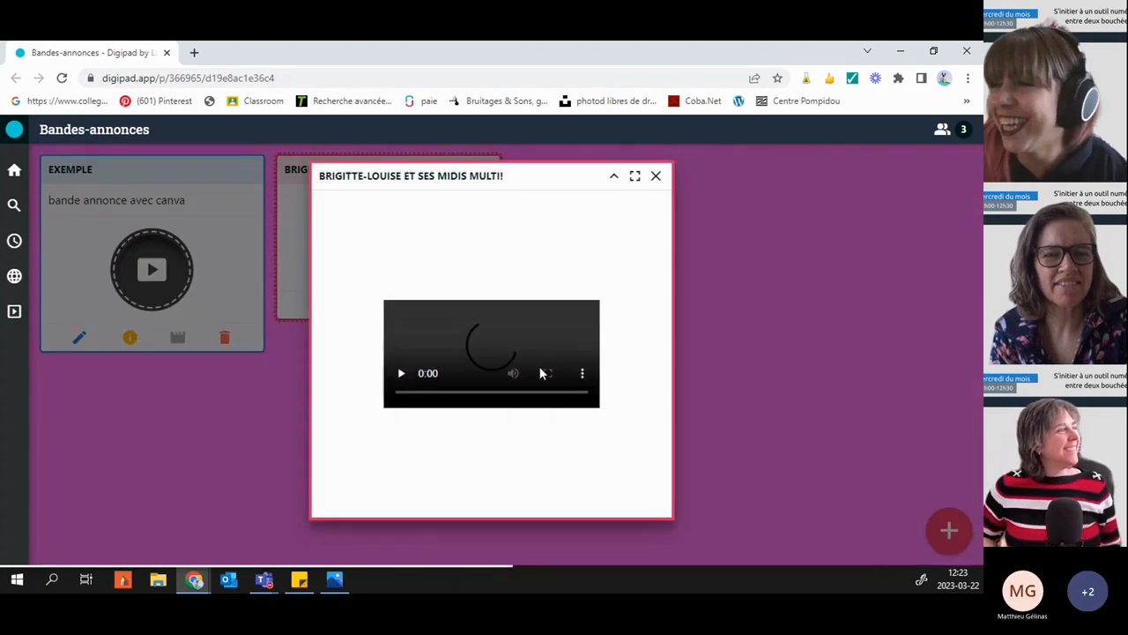
left_click(328, 421)
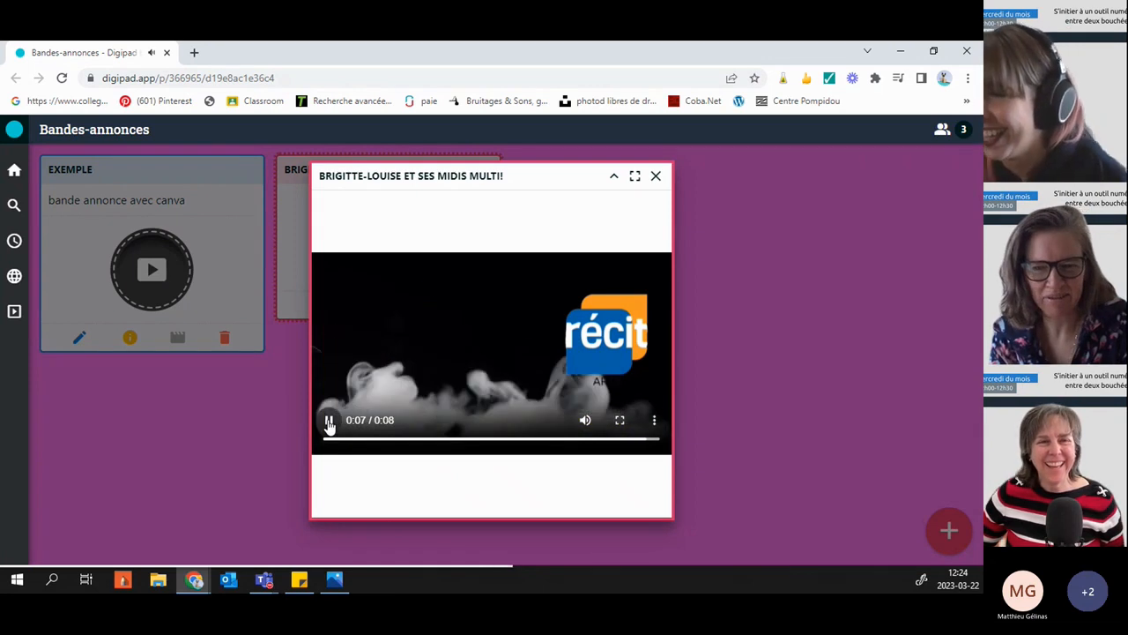
left_click(655, 177)
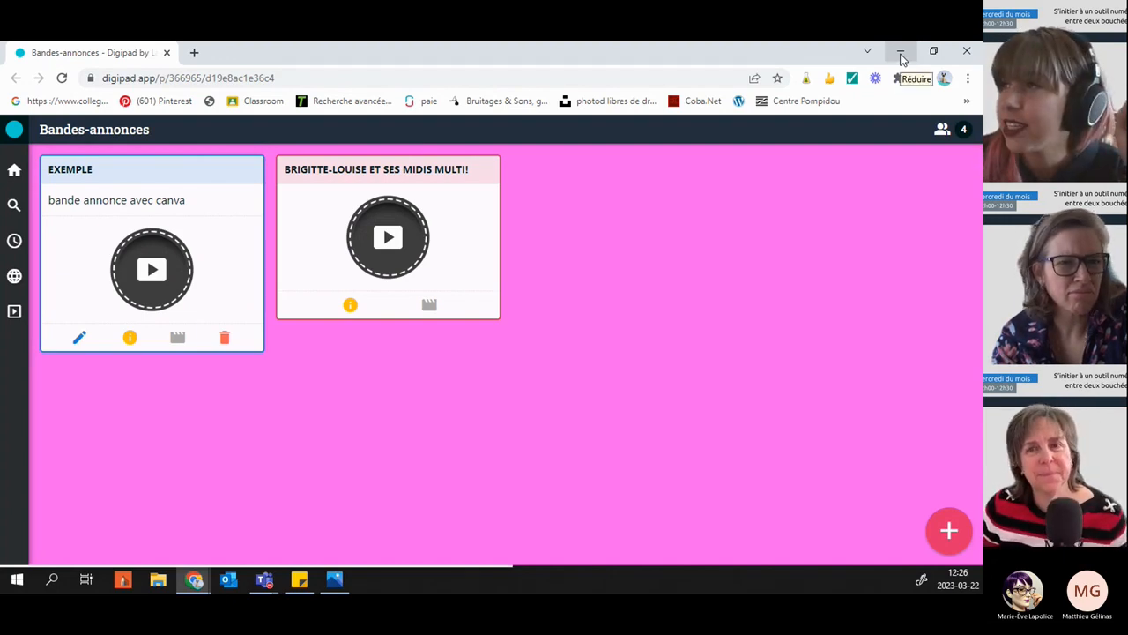
- Switch back to the "avec canva" video project in Canva and maximize its browser window
left_click(901, 58)
double_click(814, 62)
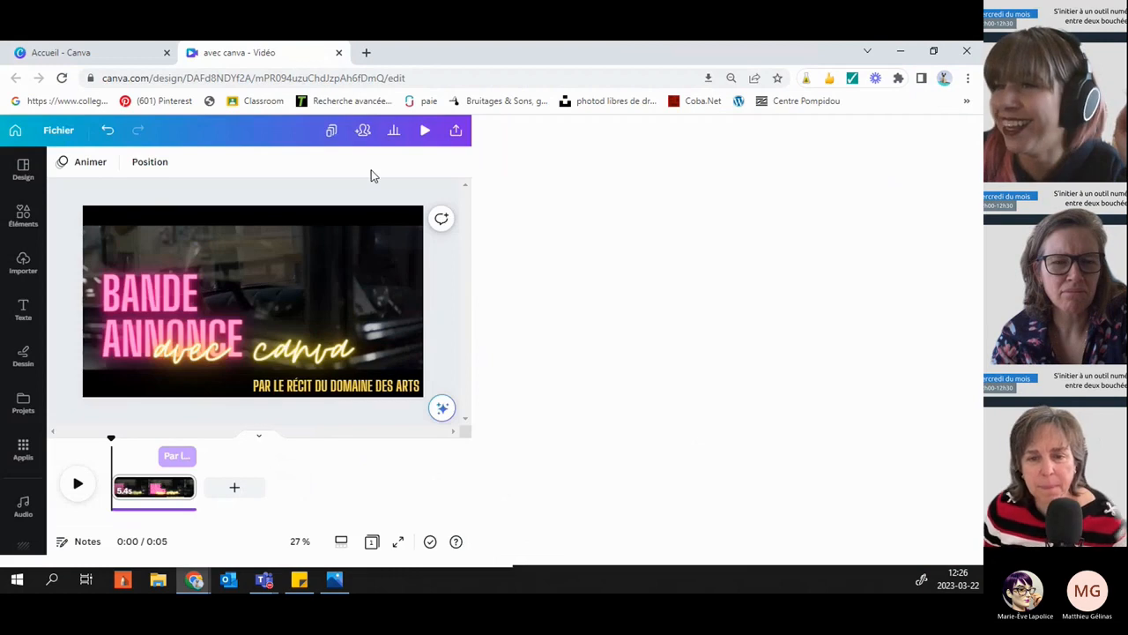
- Review the music track's rhythm synchronization settings and its opening and closing fade options
left_click(129, 520)
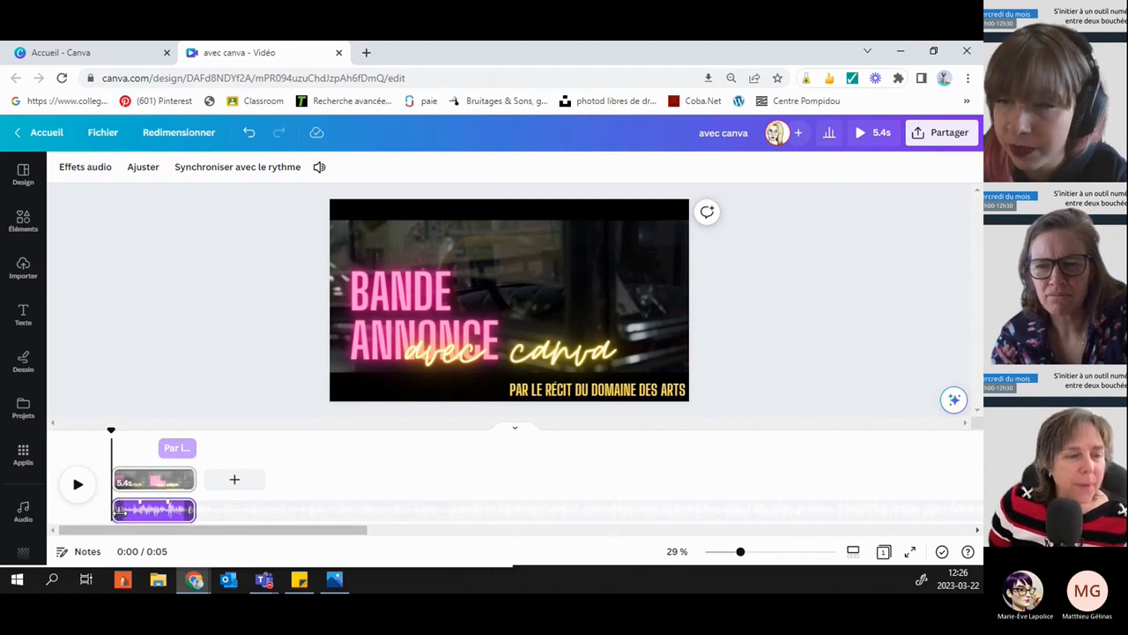
left_click(238, 167)
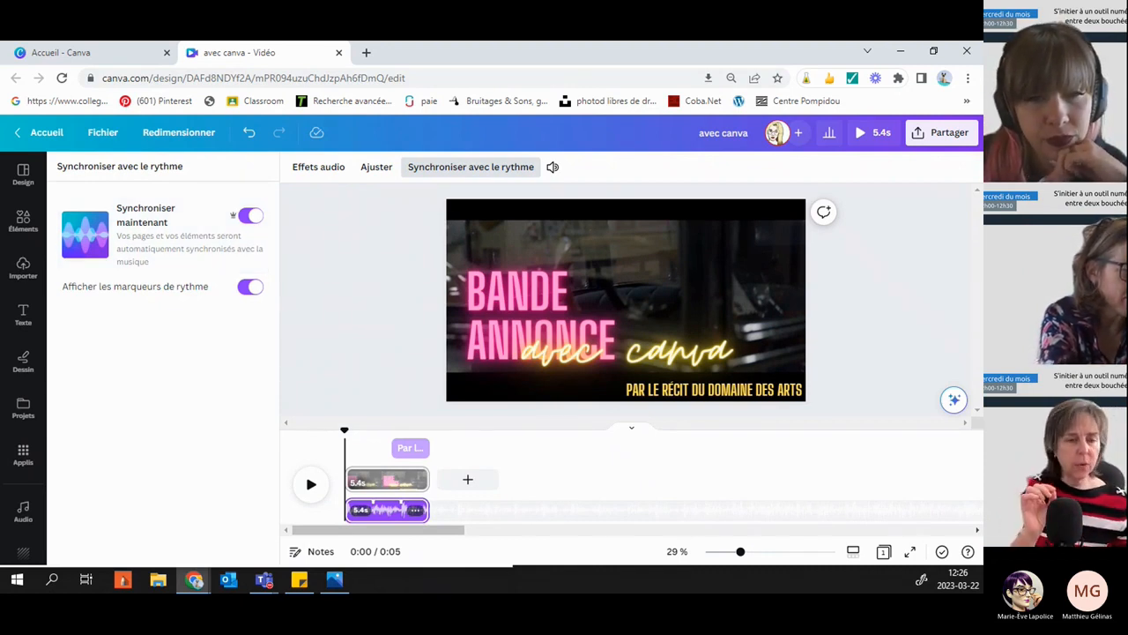
left_click(370, 385)
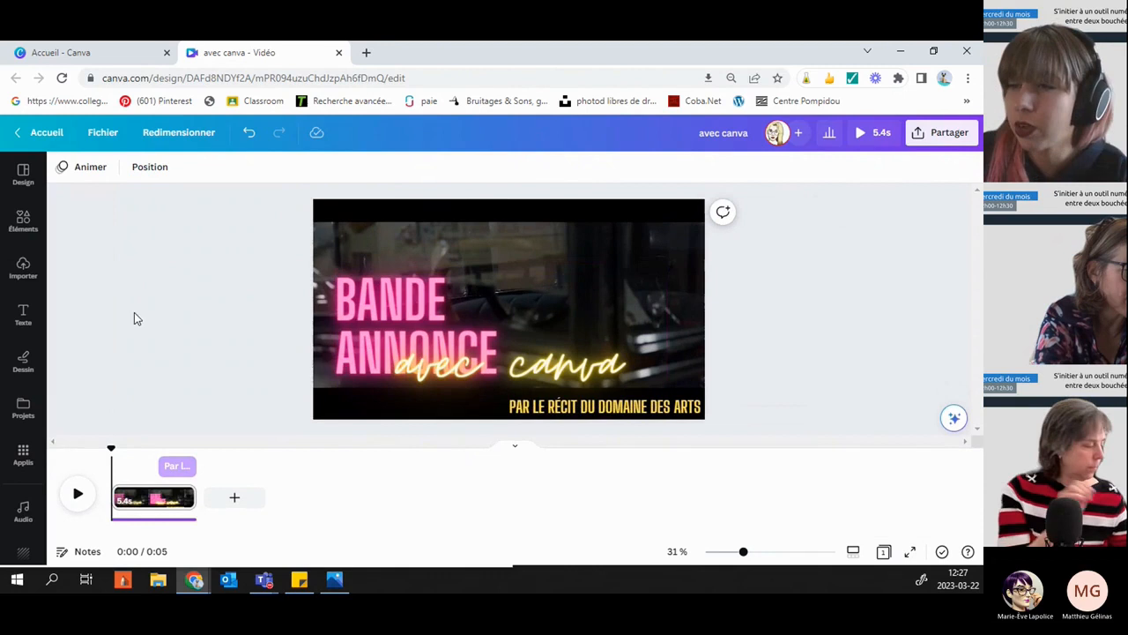
left_click(153, 520)
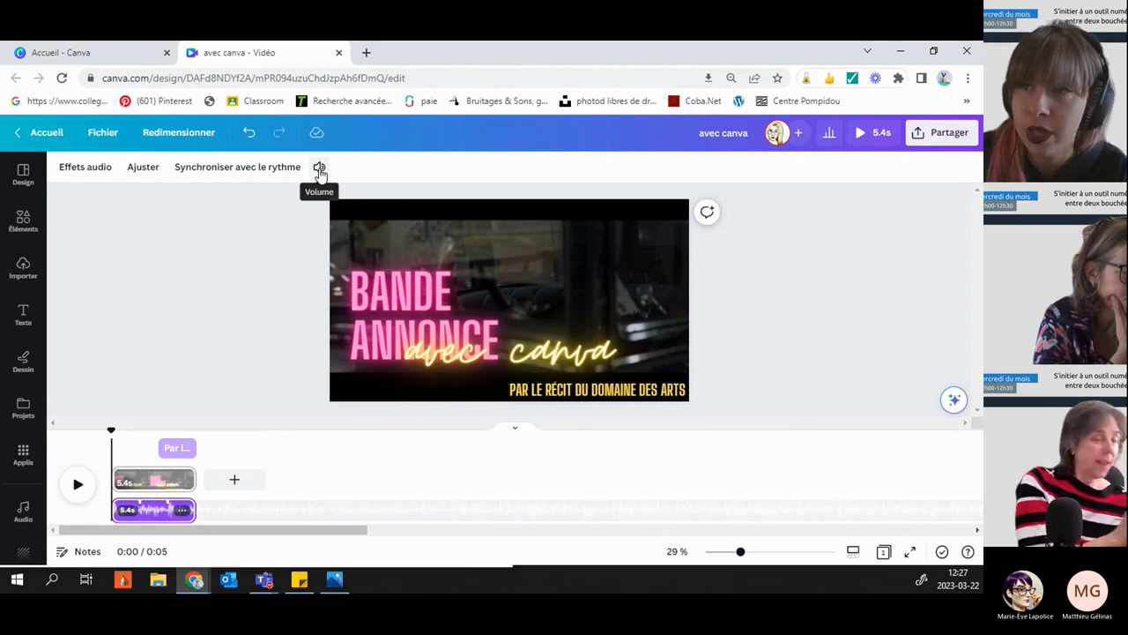
left_click(88, 169)
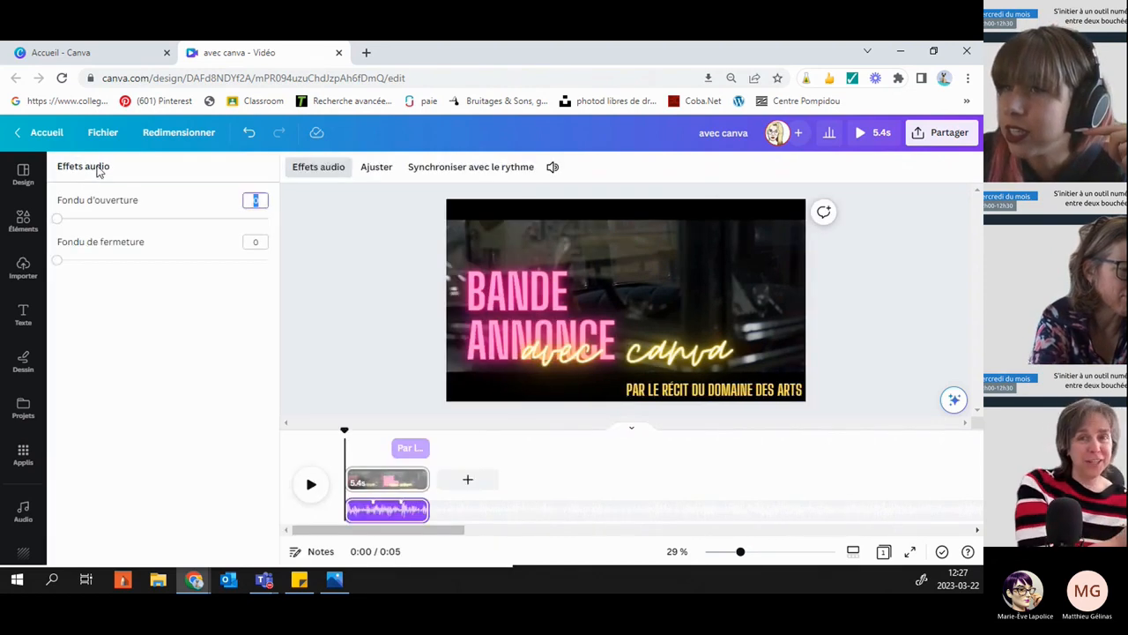
left_click(304, 167)
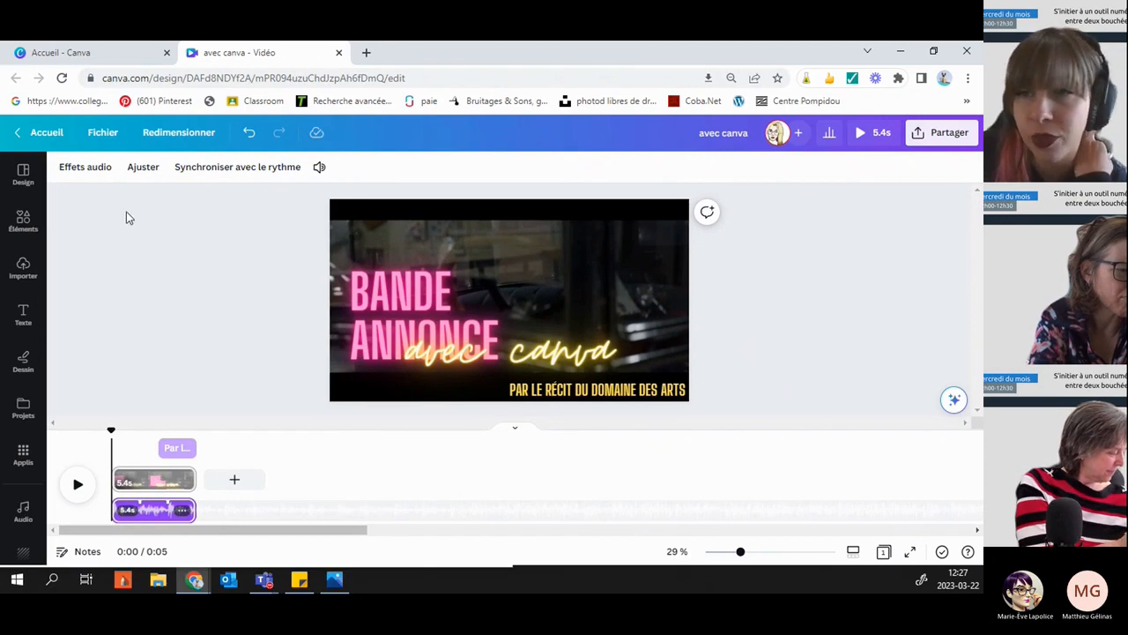
- Open the text animation options for the "BANDE ANNONCE" title
left_click(376, 288)
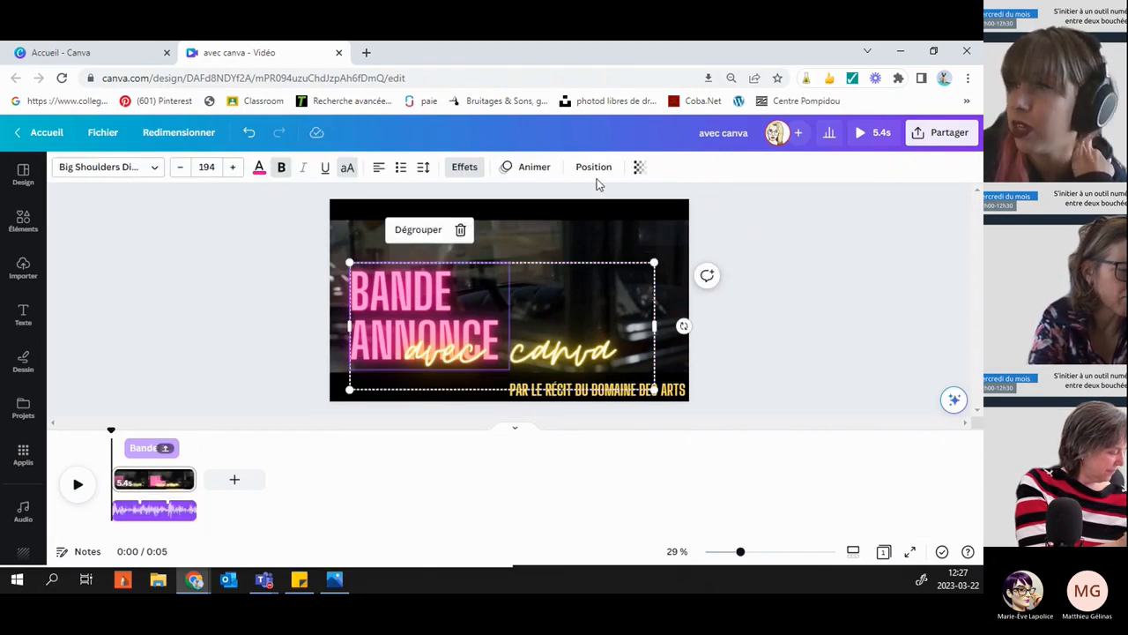
left_click(534, 166)
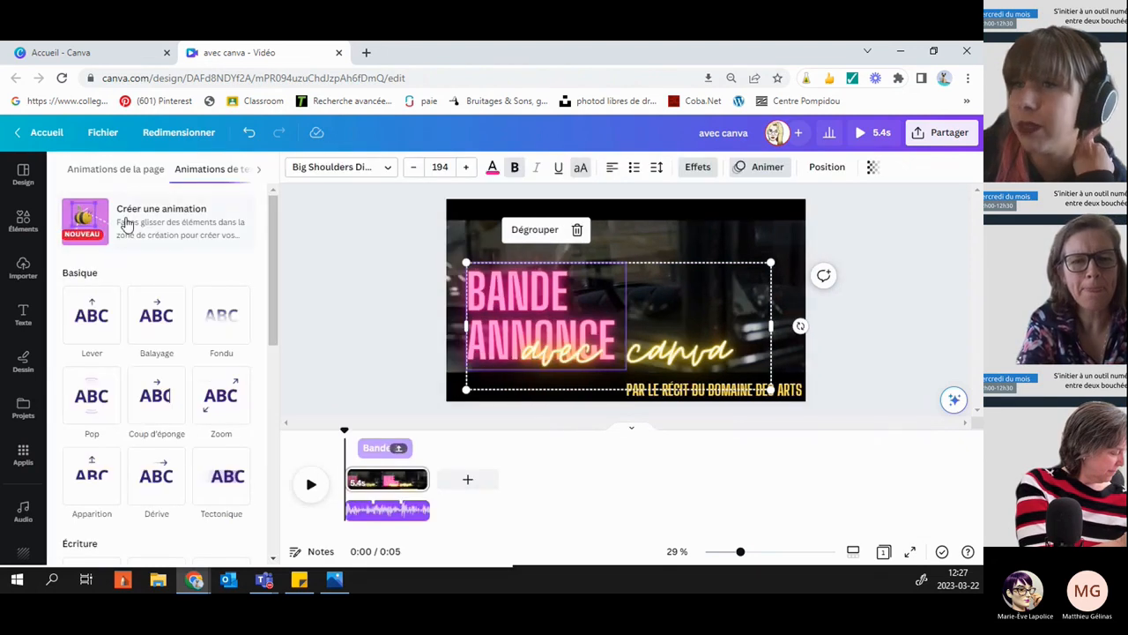